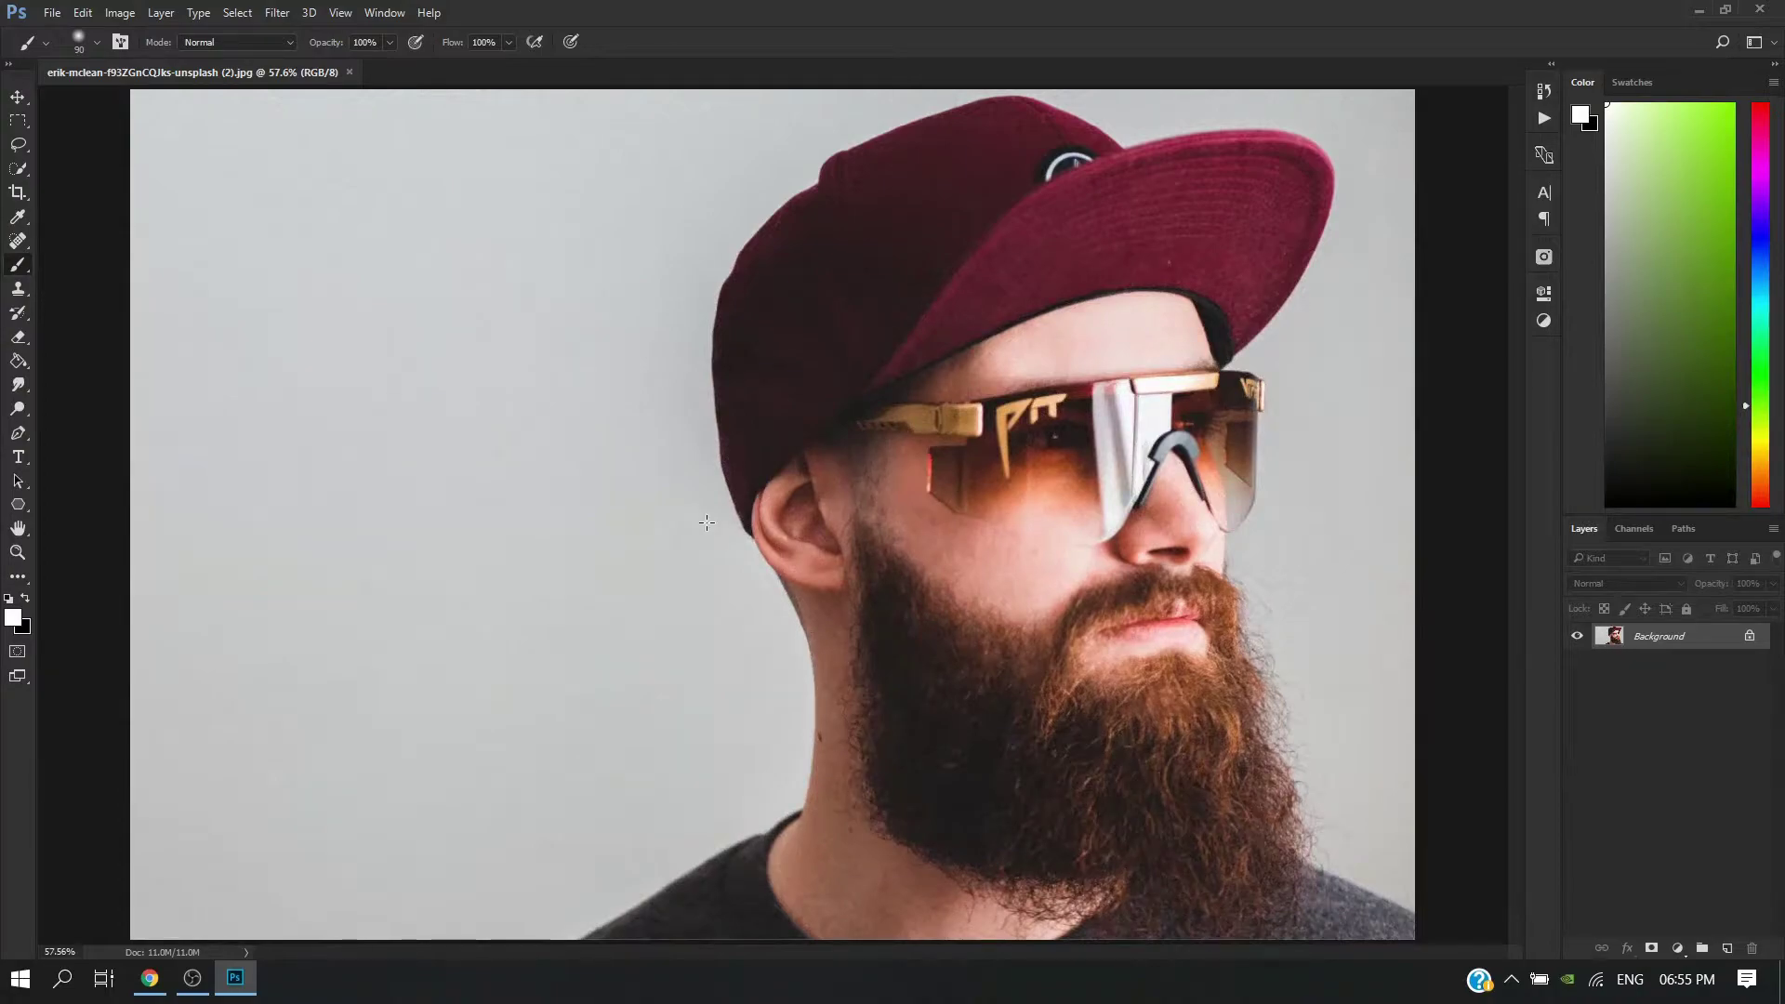
# Step: Unlock the Background layer of the portrait photo
pyautogui.click(1749, 636)
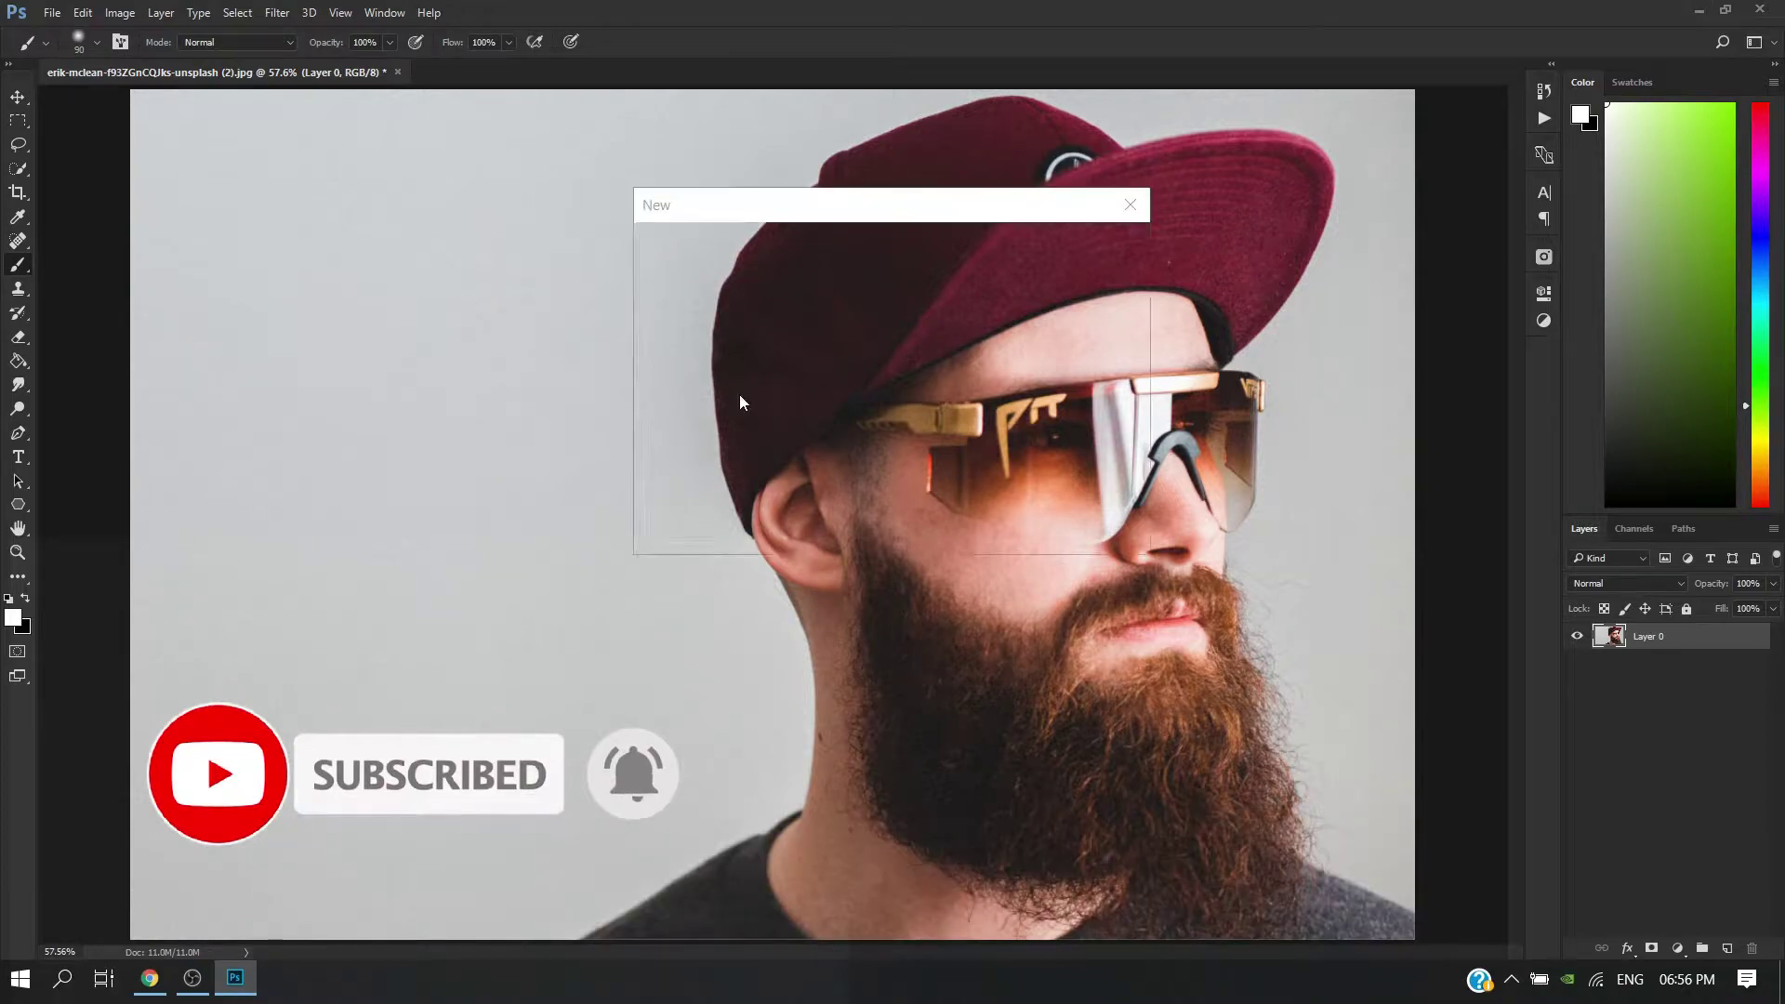
# Step: Create a white 1920 × 1080 pixel RGB document at 72 pixels/centimeter and unlock its background layer
pyautogui.hotkey('ctrl', 'n')
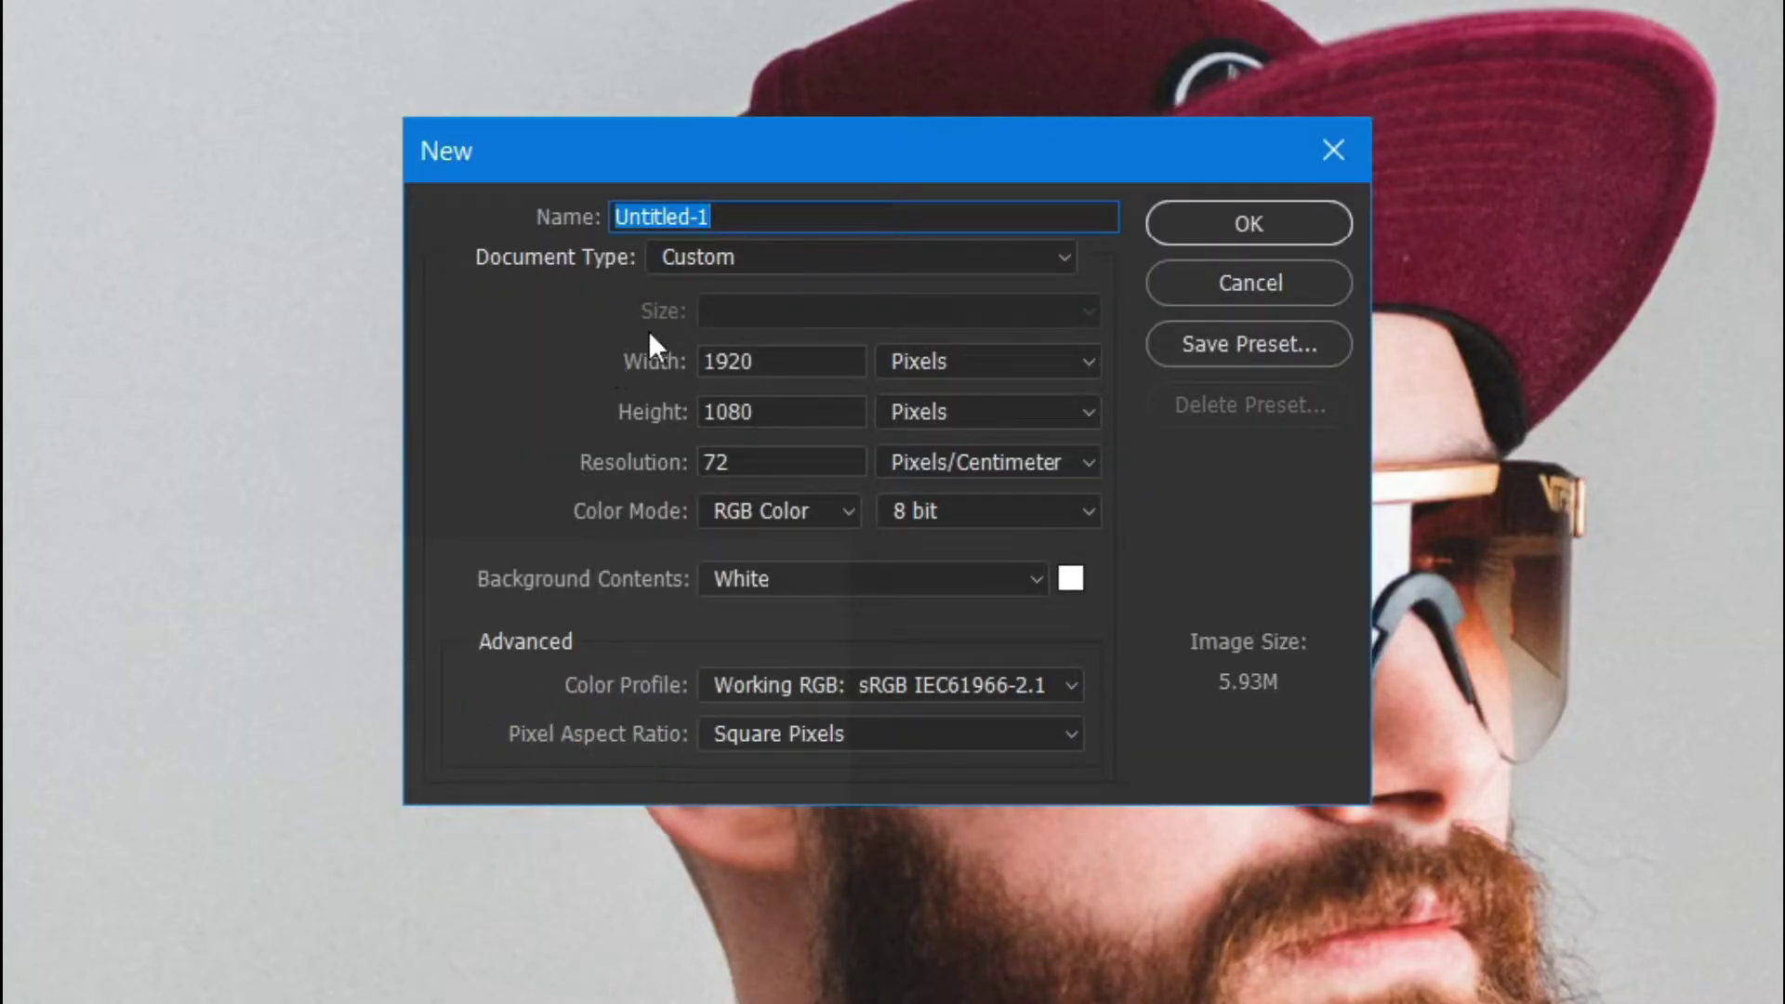
pyautogui.press('Tab')
pyautogui.press('Tab')
pyautogui.press('Tab')
pyautogui.press('Tab')
pyautogui.press('Tab')
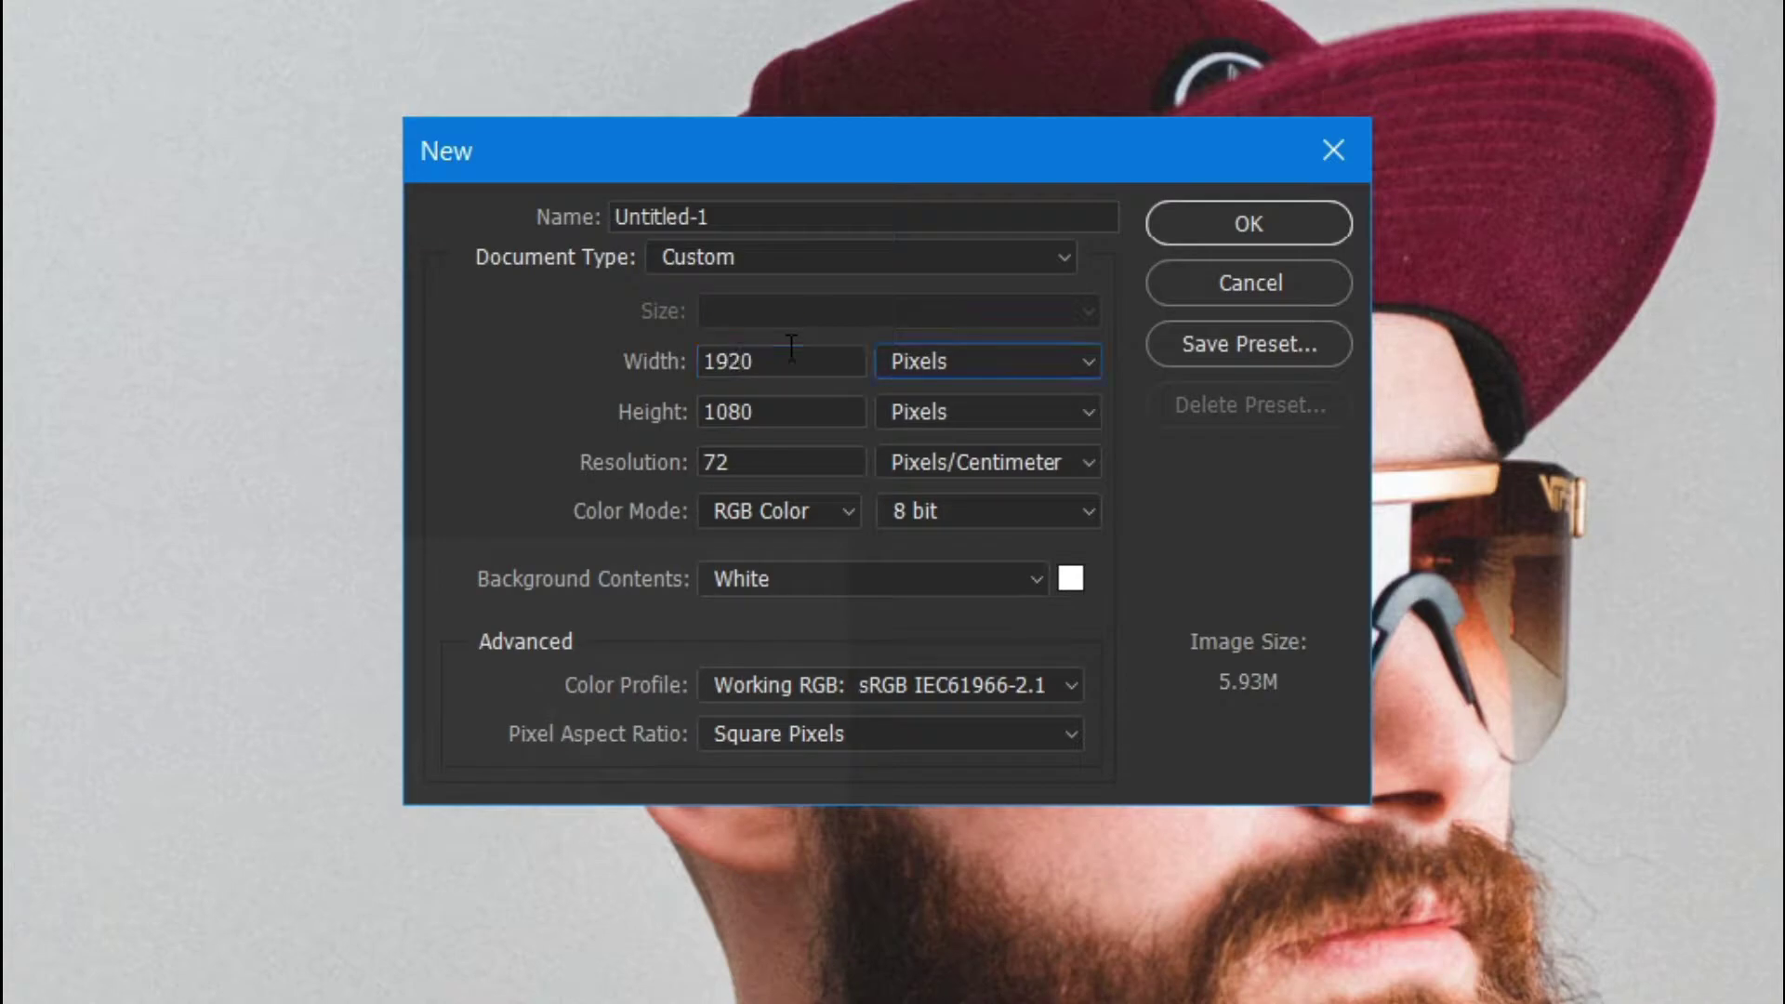
pyautogui.press('Tab')
pyautogui.press('Tab')
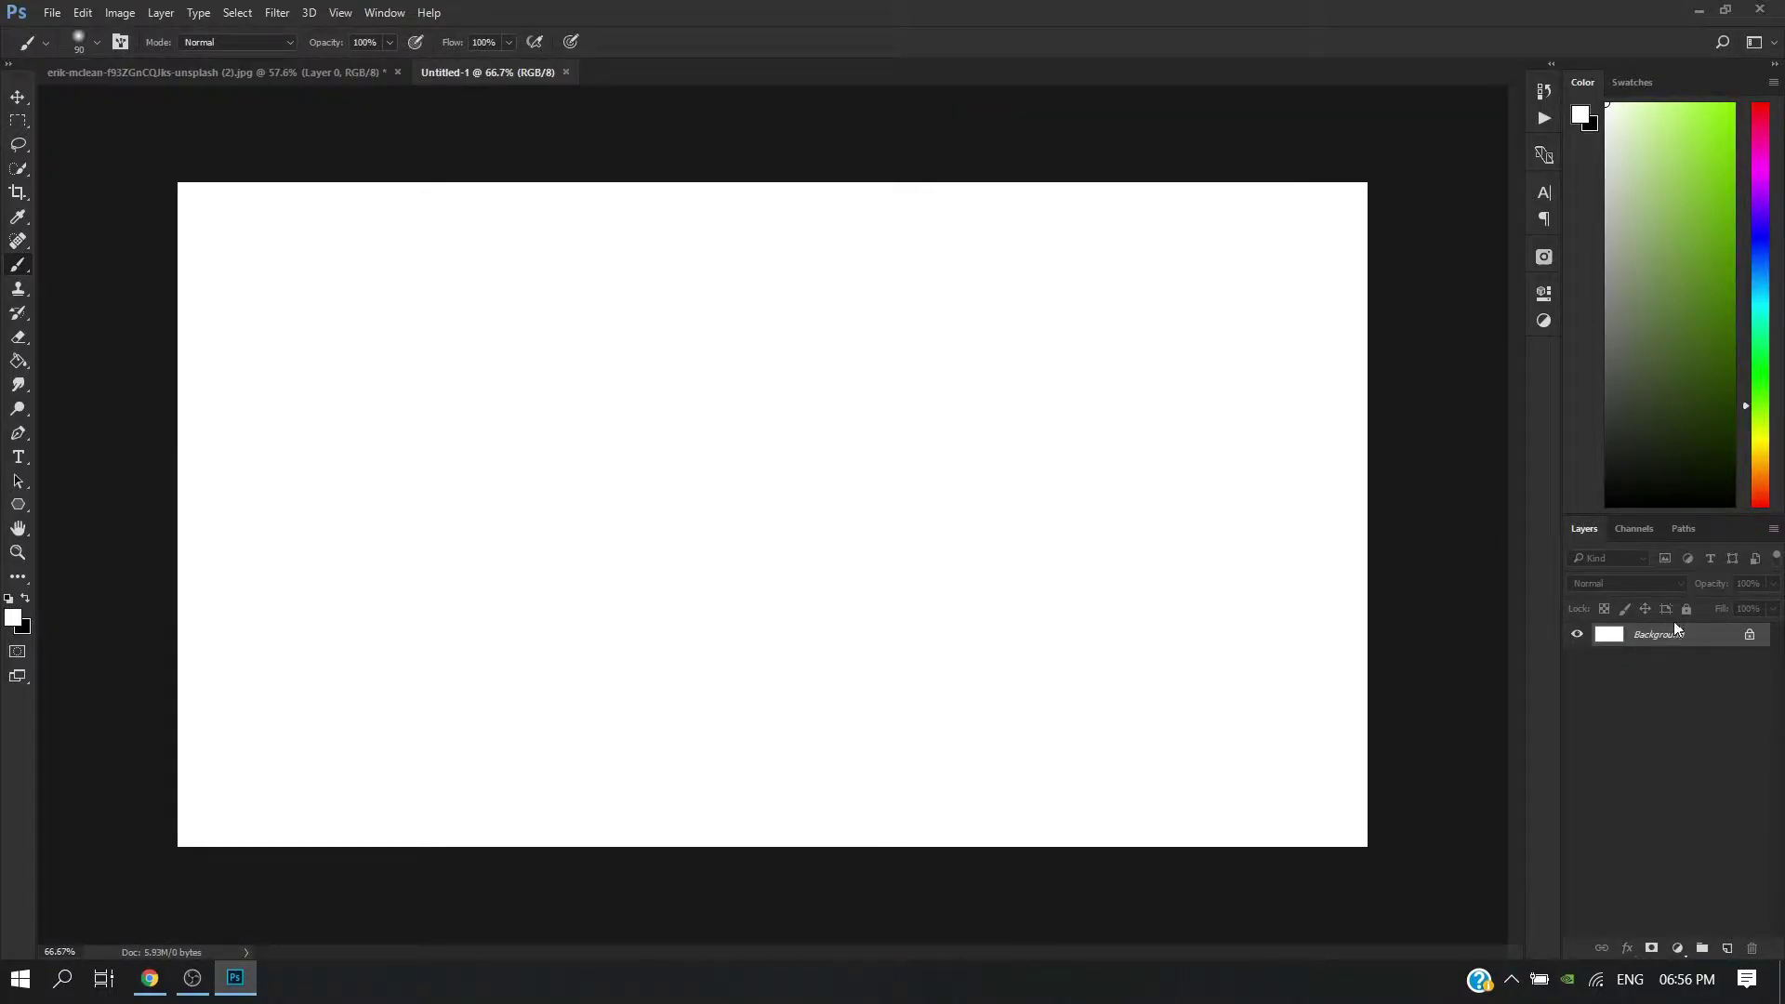
pyautogui.click(1750, 636)
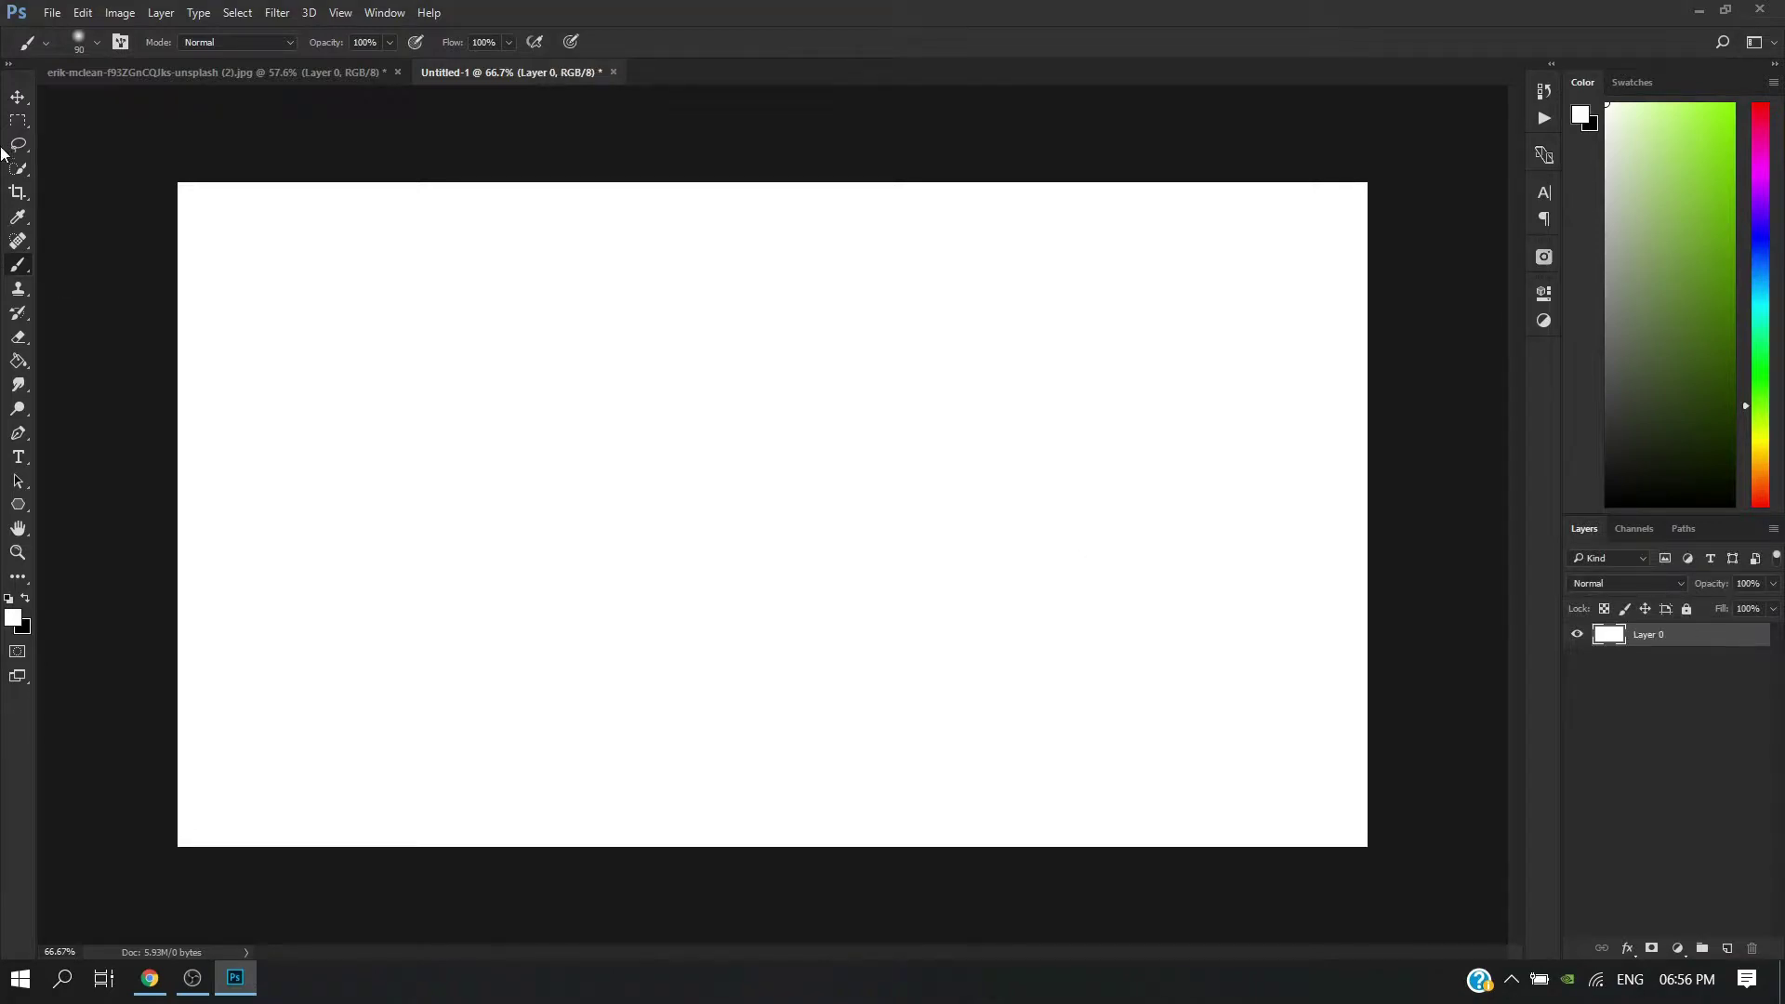
# Step: In the portrait document, select the bearded man's cap, face, beard and shoulders with the Quick Selection tool at a 125 px brush size
pyautogui.click(109, 71)
pyautogui.click(26, 169)
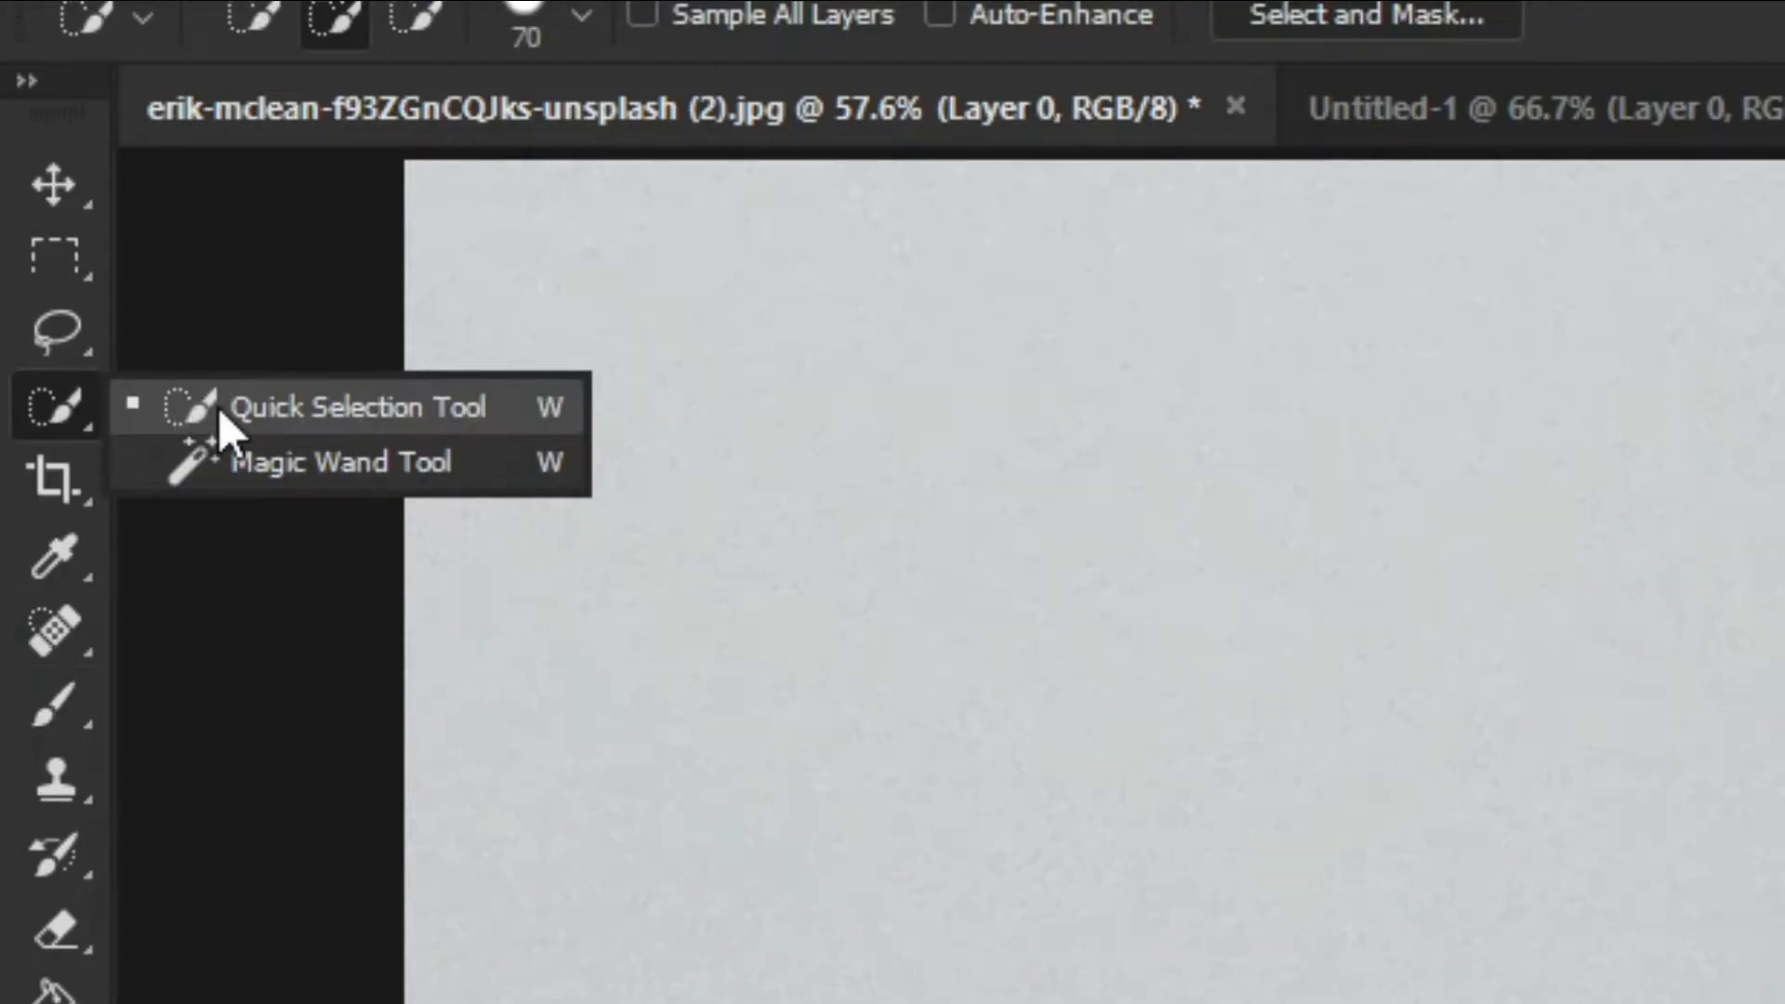
pyautogui.click(218, 405)
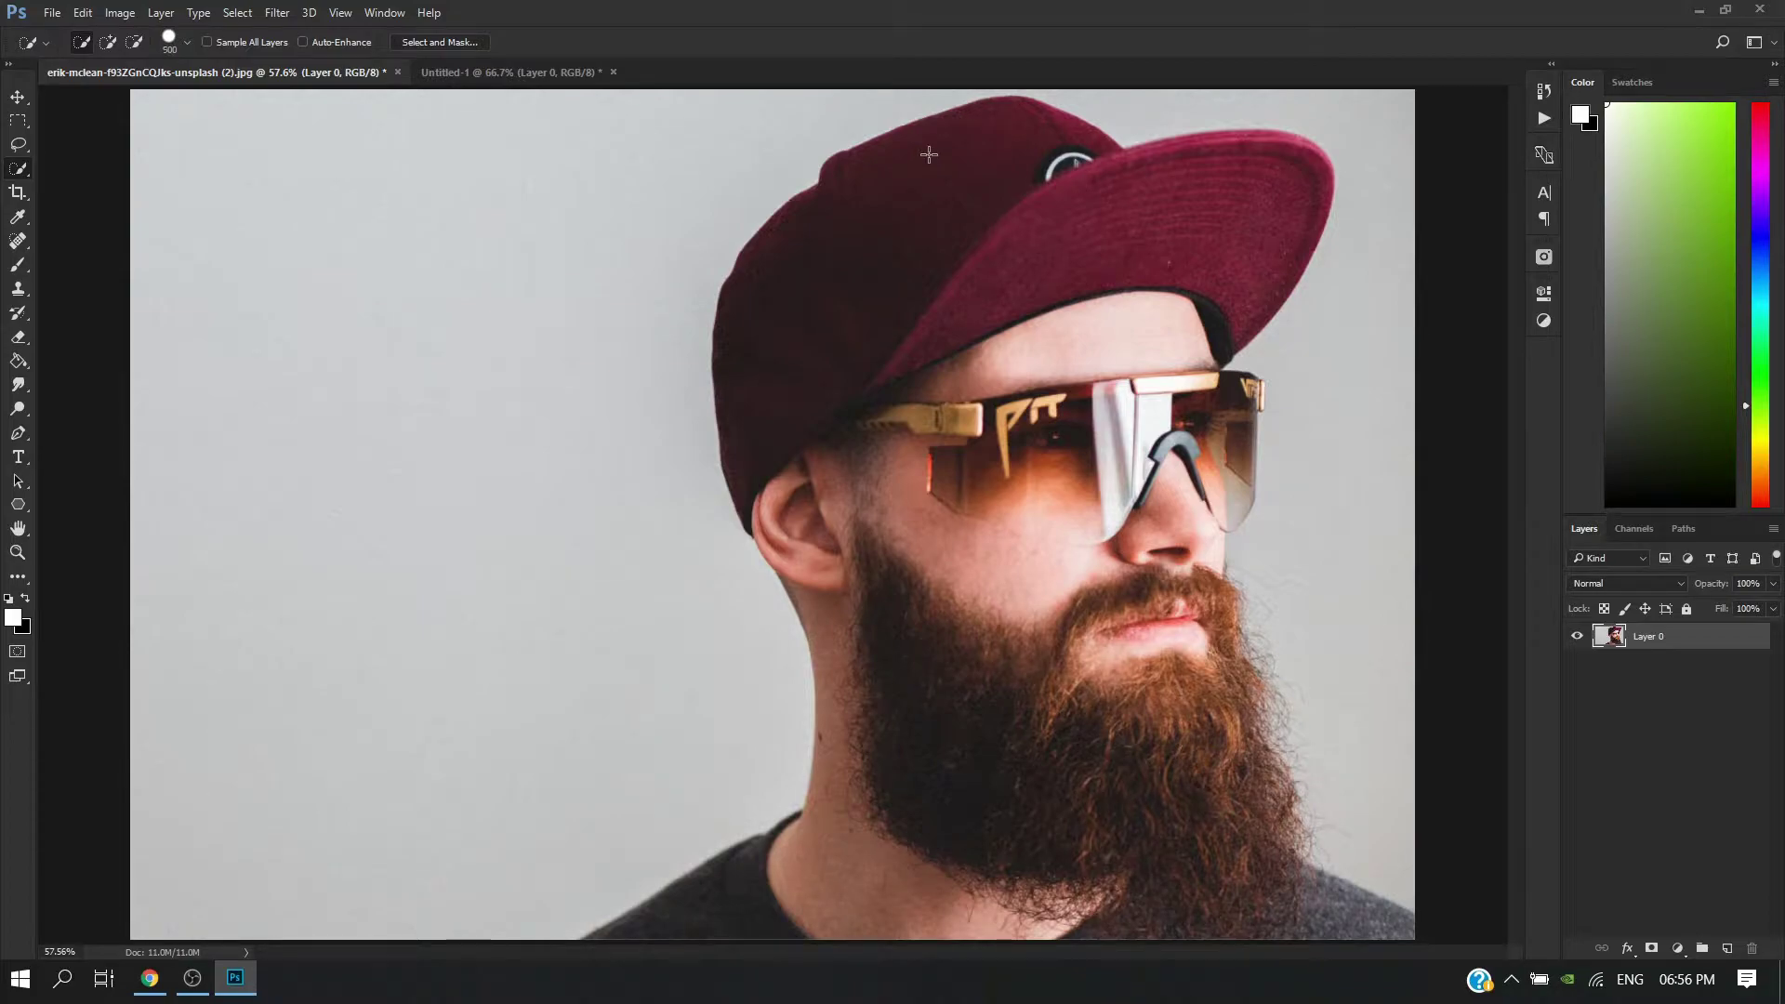
pyautogui.moveTo(864, 197); pyautogui.dragTo(842, 220)
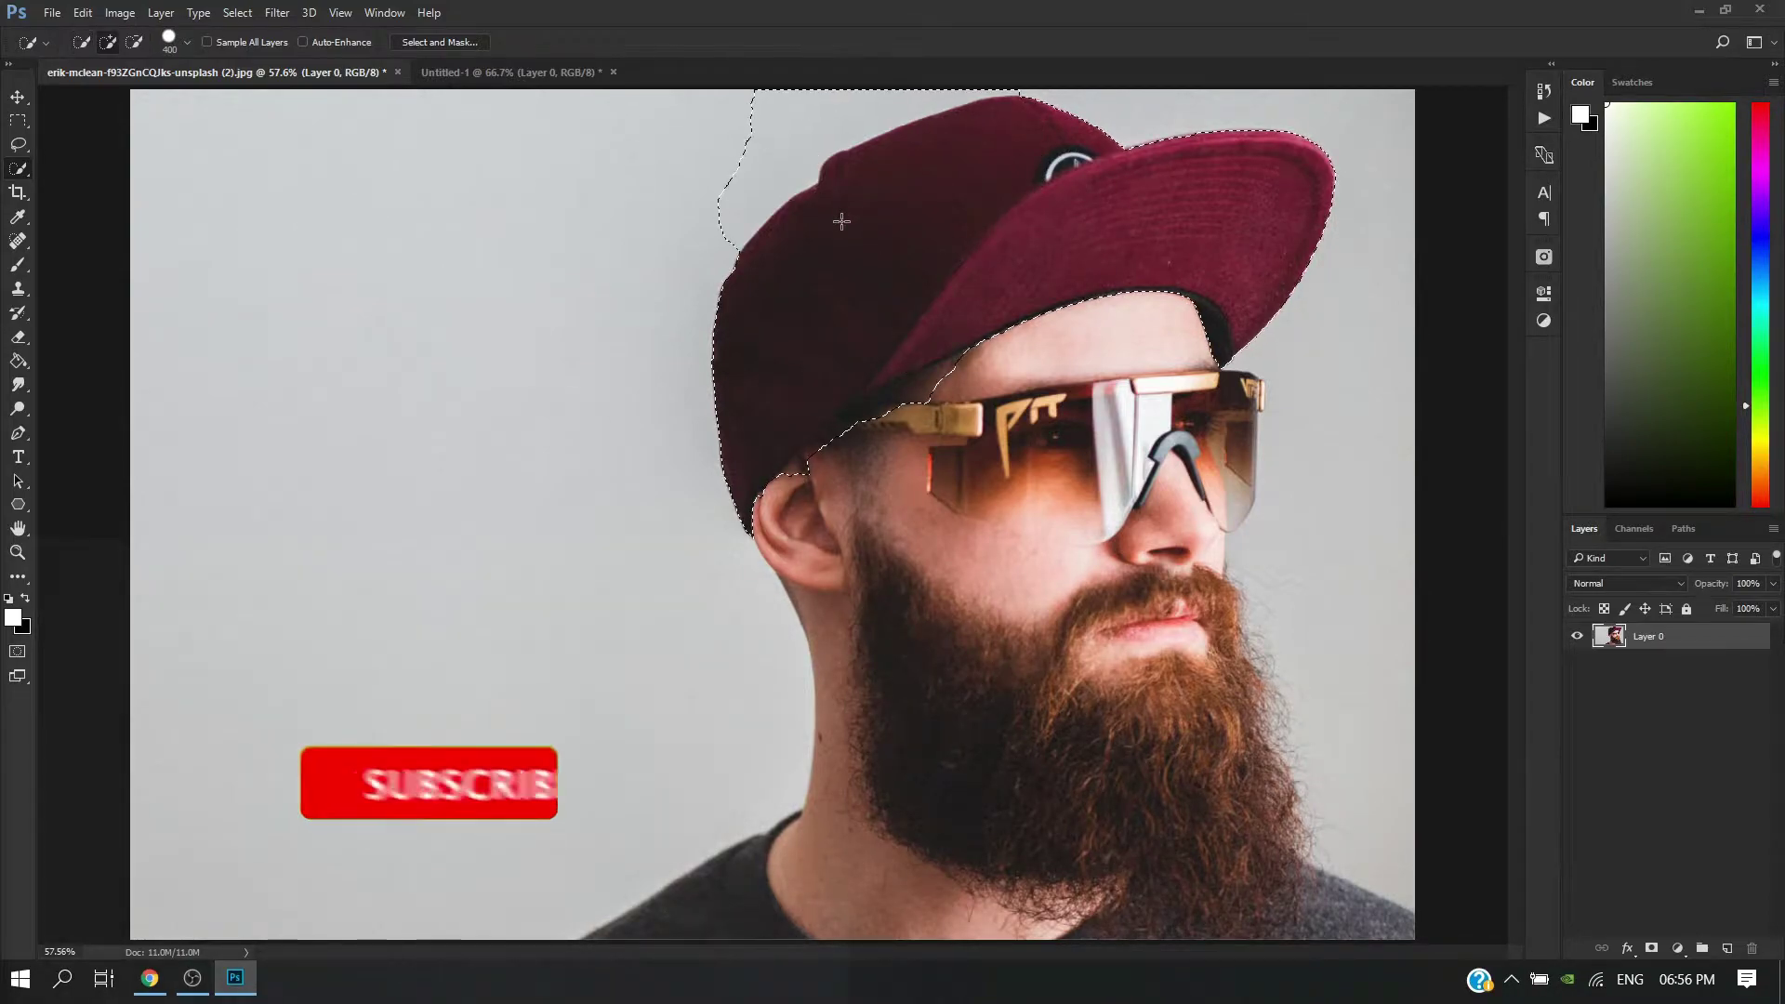
pyautogui.hotkey('ctrl', 'd')
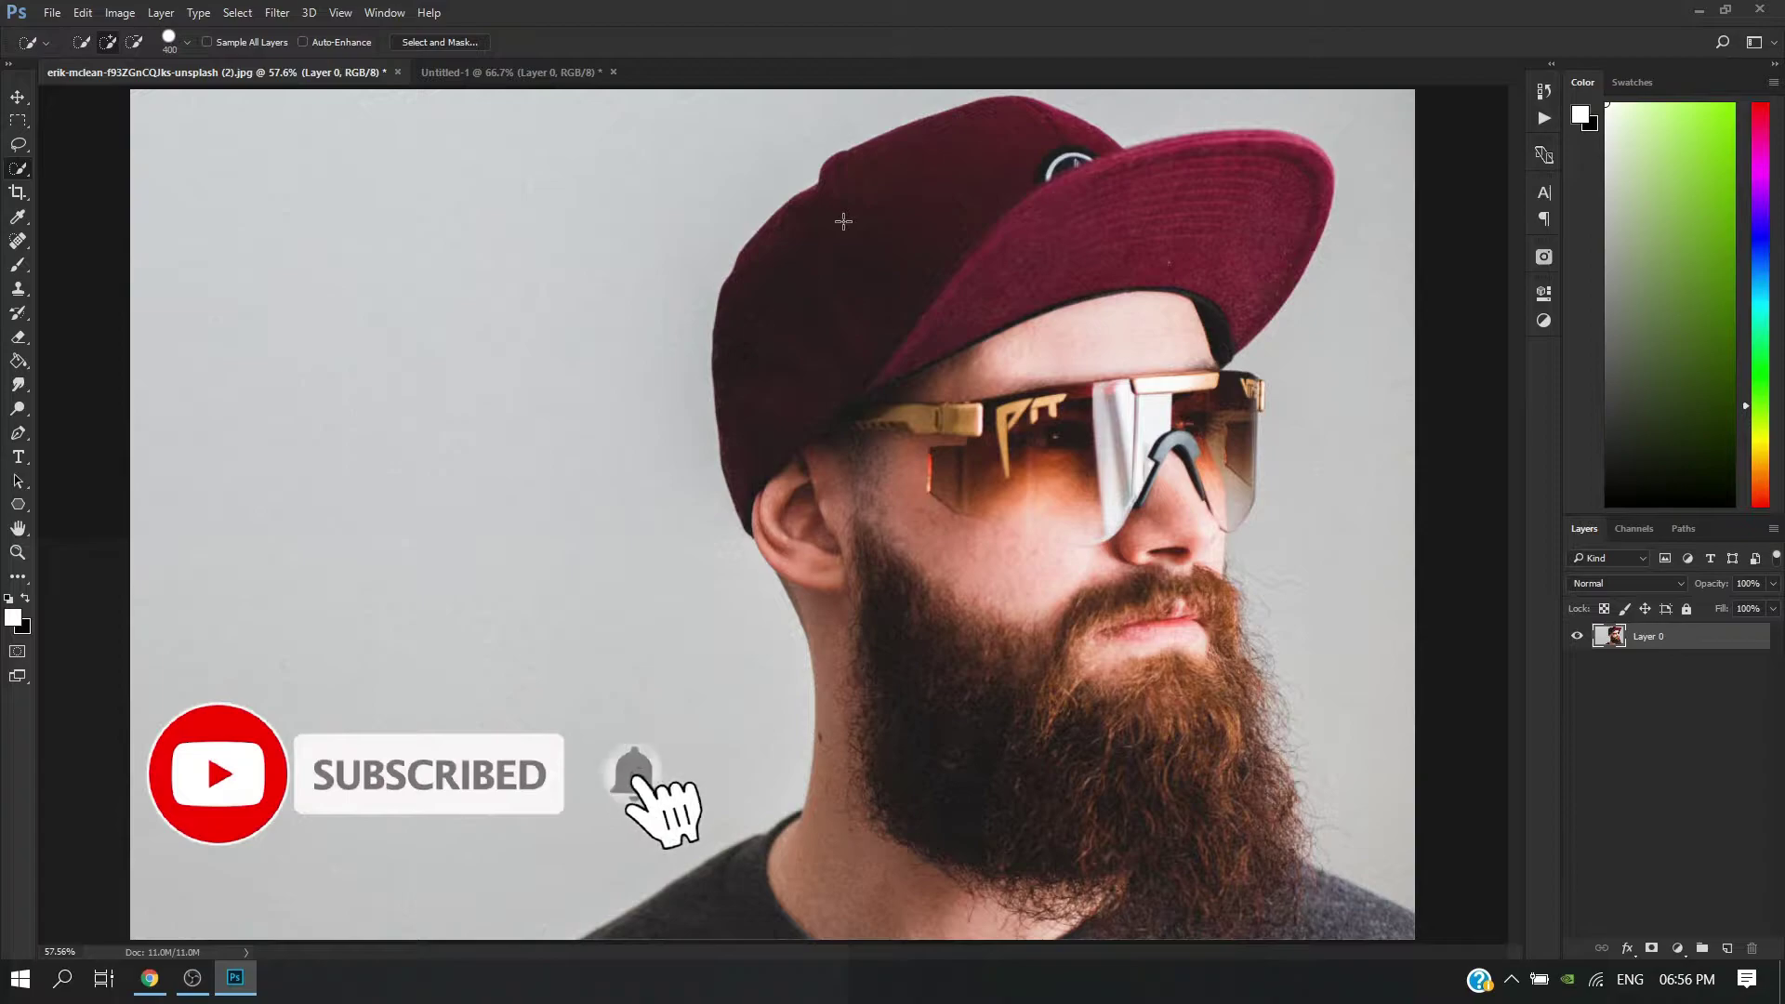
pyautogui.press('[')
pyautogui.press('[')
pyautogui.press('[')
pyautogui.press('[')
pyautogui.press('[')
pyautogui.press('[')
pyautogui.moveTo(922, 244)
pyautogui.mouseDown()
pyautogui.moveTo(846, 271)
pyautogui.moveTo(805, 326)
pyautogui.moveTo(794, 398)
pyautogui.moveTo(825, 446)
pyautogui.moveTo(940, 394)
pyautogui.moveTo(1018, 309)
pyautogui.moveTo(1062, 349)
pyautogui.moveTo(1063, 519)
pyautogui.moveTo(1089, 554)
pyautogui.moveTo(1121, 544)
pyautogui.moveTo(1193, 434)
pyautogui.moveTo(1171, 574)
pyautogui.moveTo(1148, 645)
pyautogui.moveTo(1096, 663)
pyautogui.moveTo(972, 648)
pyautogui.moveTo(875, 585)
pyautogui.moveTo(861, 670)
pyautogui.moveTo(876, 796)
pyautogui.moveTo(848, 860)
pyautogui.moveTo(792, 902)
pyautogui.moveTo(699, 917)
pyautogui.moveTo(992, 915)
pyautogui.moveTo(1024, 854)
pyautogui.moveTo(1131, 840)
pyautogui.moveTo(1156, 888)
pyautogui.moveTo(1348, 908)
pyautogui.moveTo(1252, 795)
pyautogui.moveTo(1216, 635)
pyautogui.mouseUp()
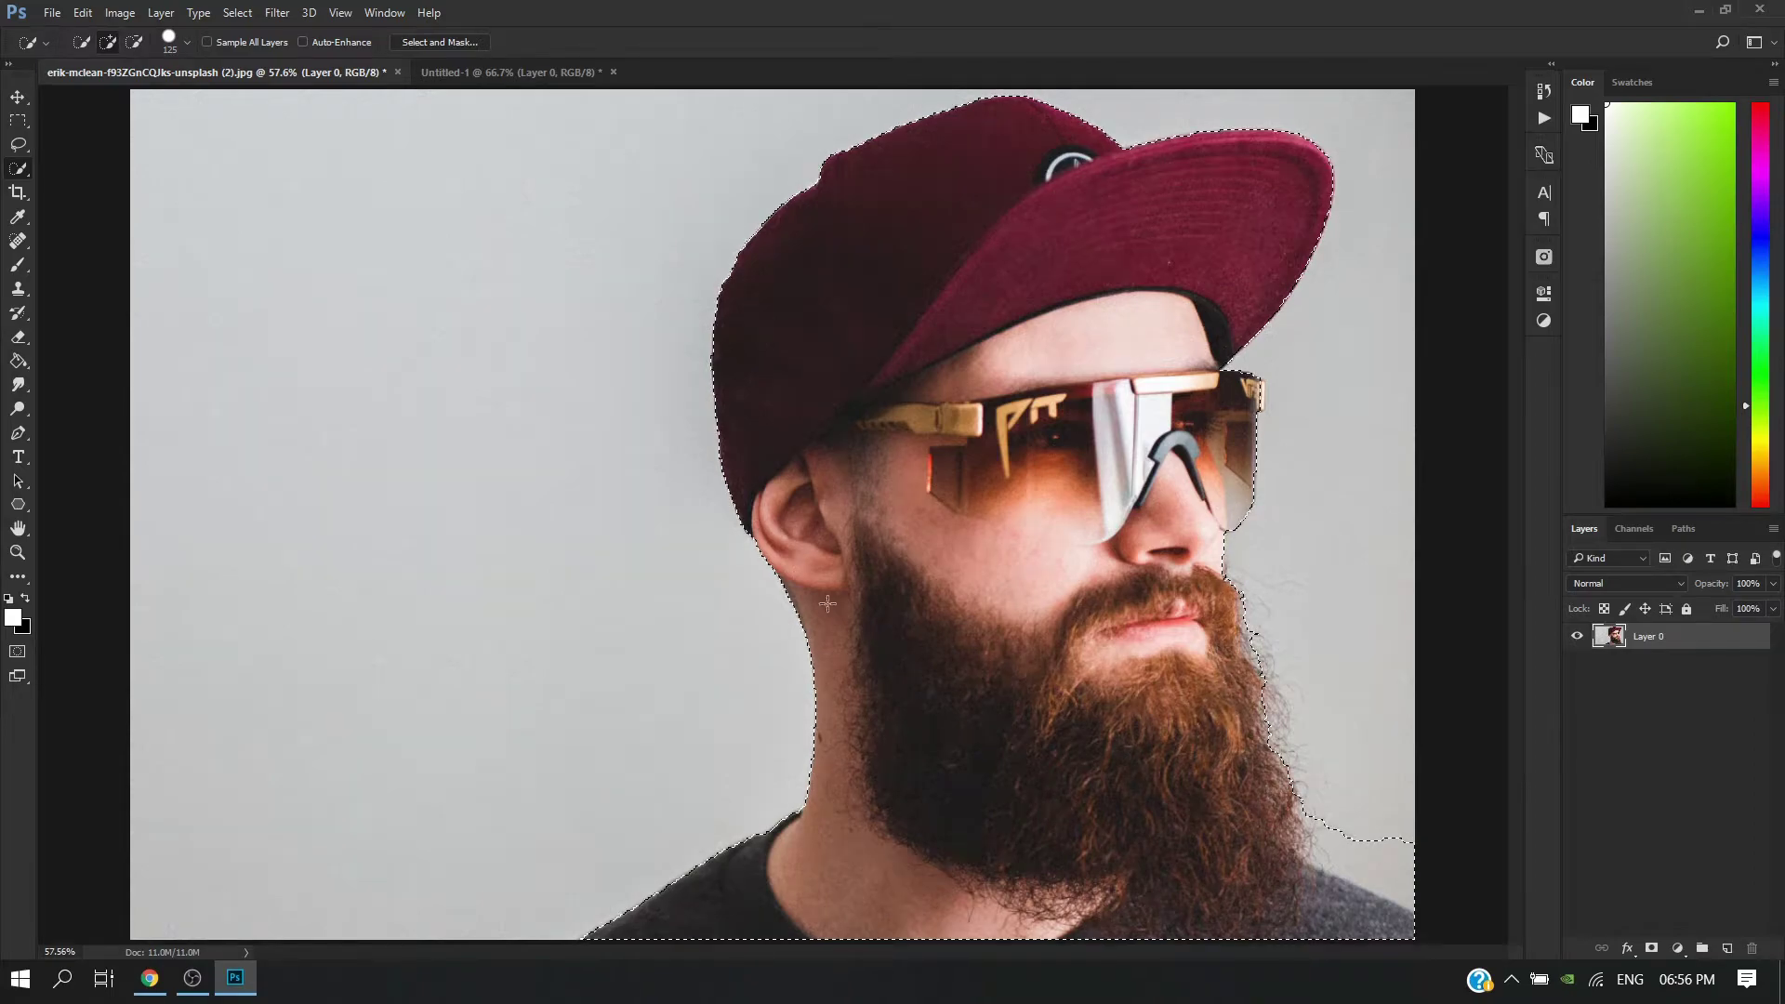
# Step: Clean up the selection where the beard meets the shoulder, subtracting the grey background and adding back the missed shirt area
pyautogui.click(134, 41)
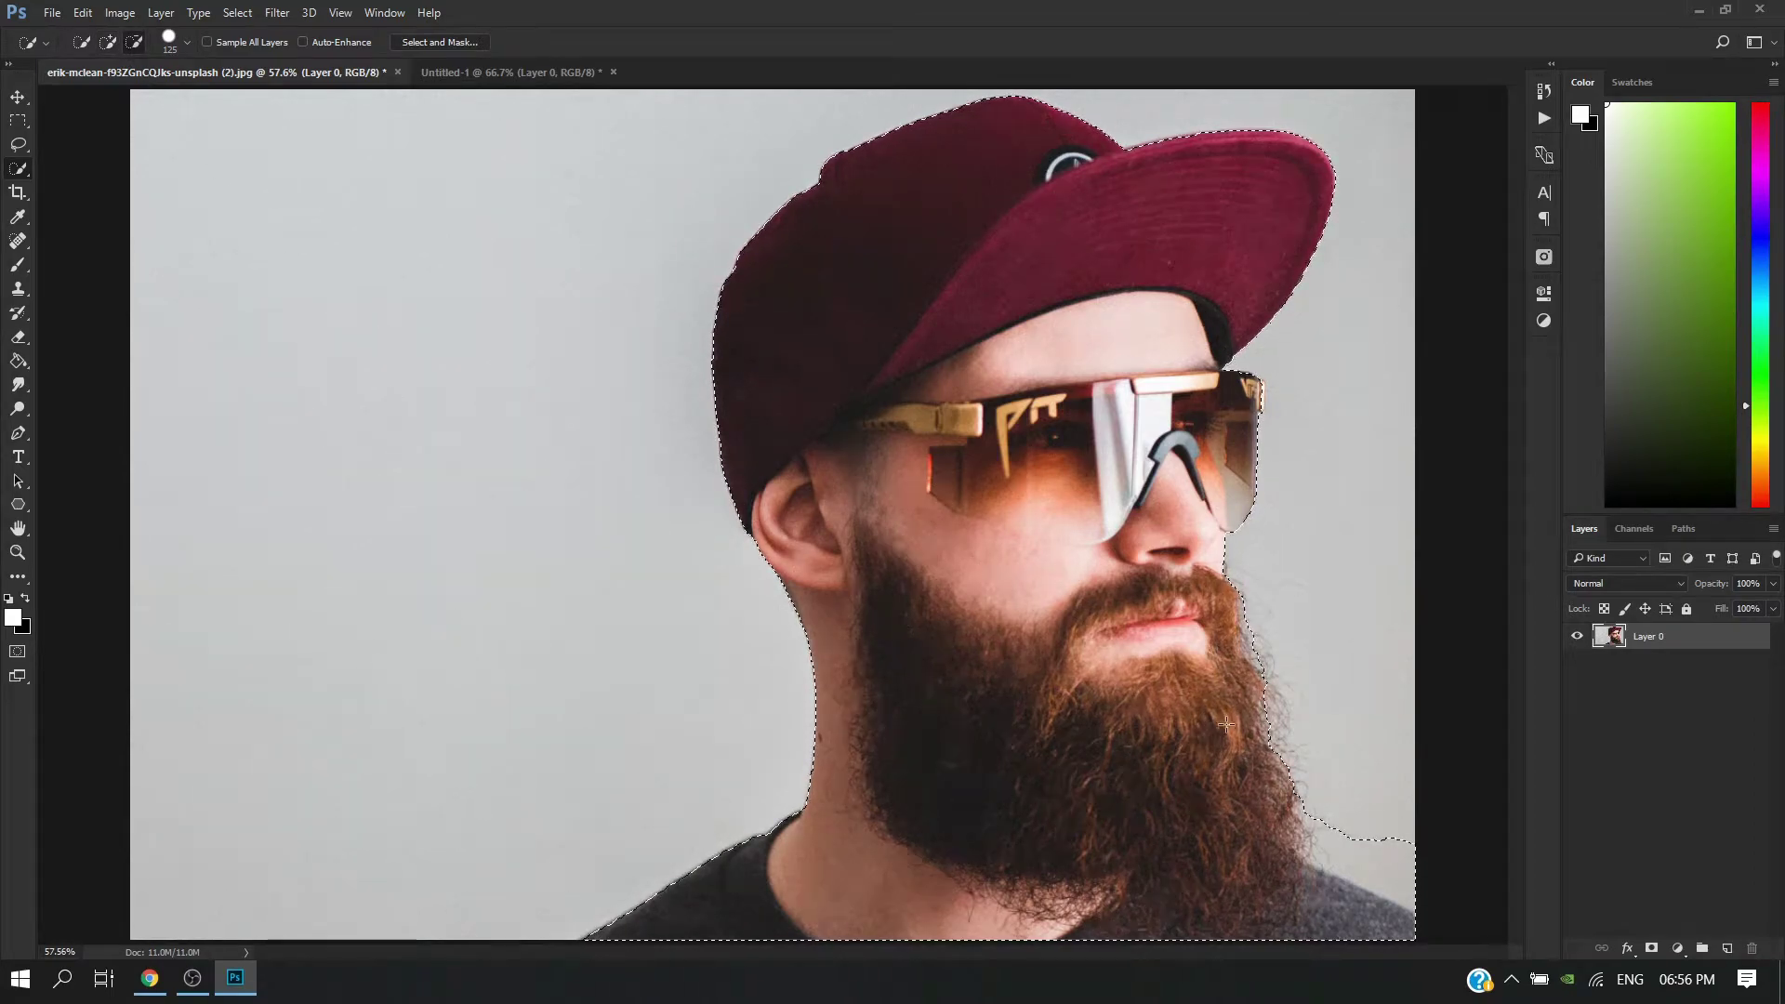
pyautogui.moveTo(1320, 803)
pyautogui.mouseDown()
pyautogui.moveTo(1375, 867)
pyautogui.moveTo(1313, 838)
pyautogui.mouseUp()
pyautogui.click(110, 40)
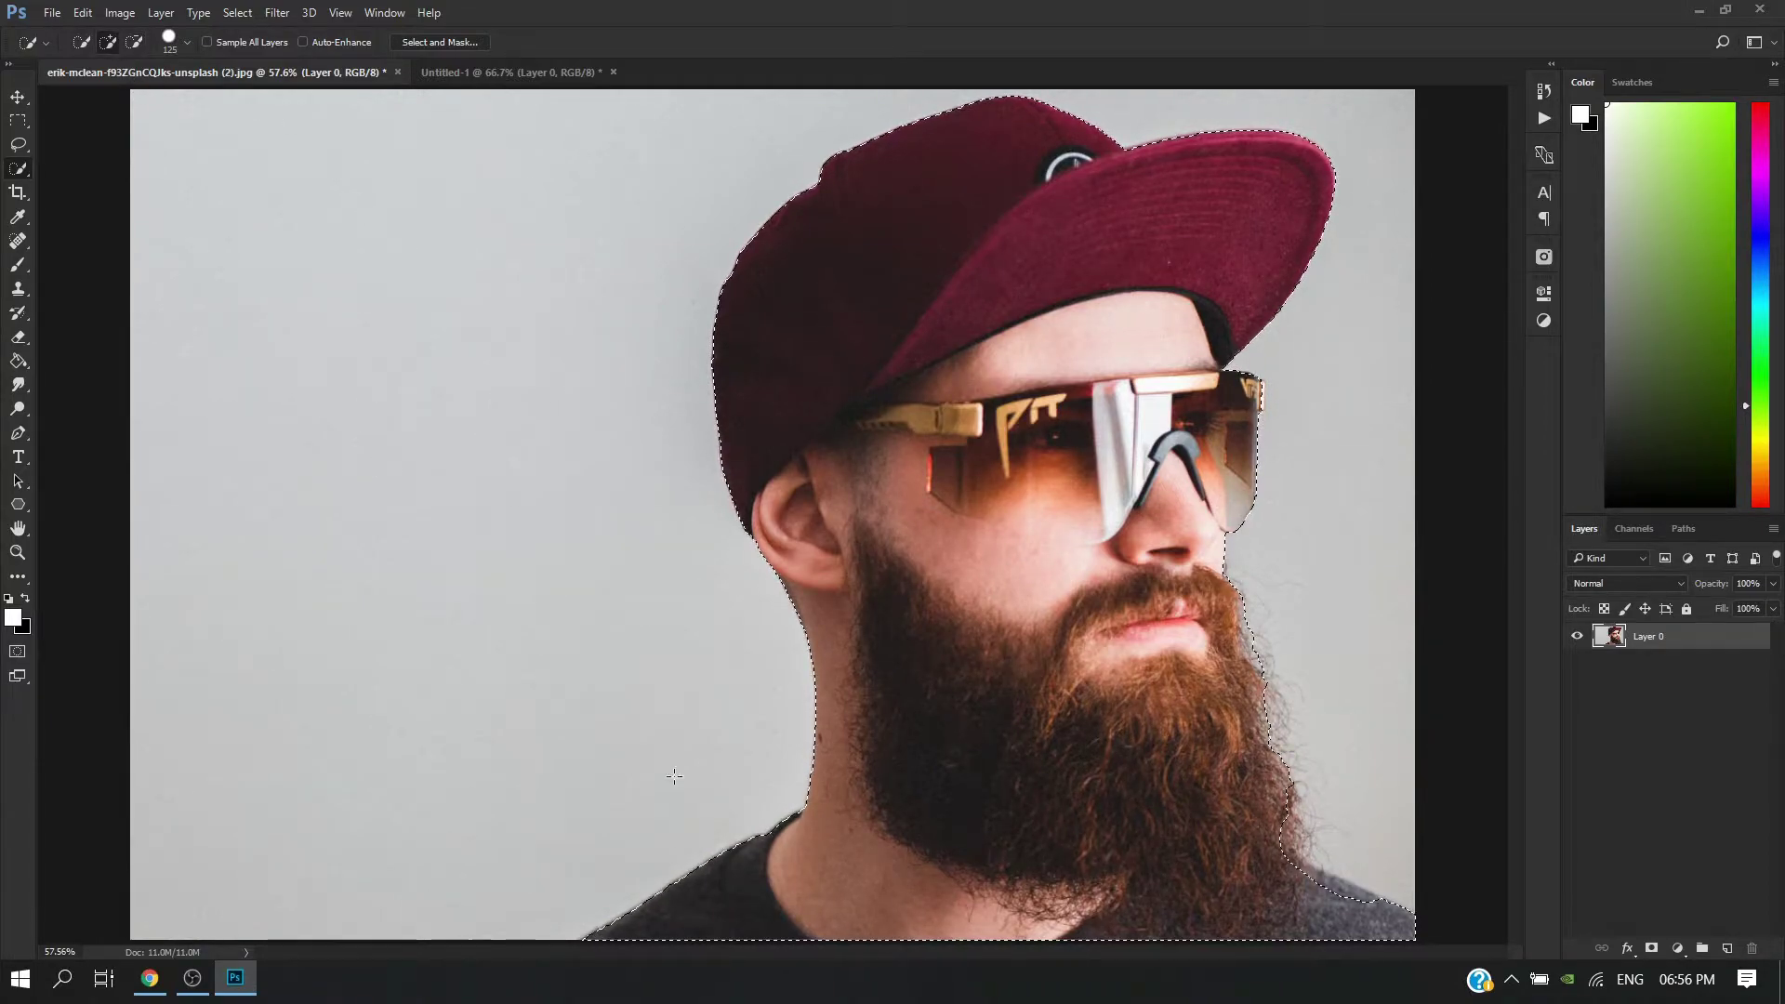
pyautogui.moveTo(1311, 885); pyautogui.dragTo(1351, 898)
pyautogui.press('alt')
pyautogui.moveTo(1324, 853); pyautogui.dragTo(1368, 870)
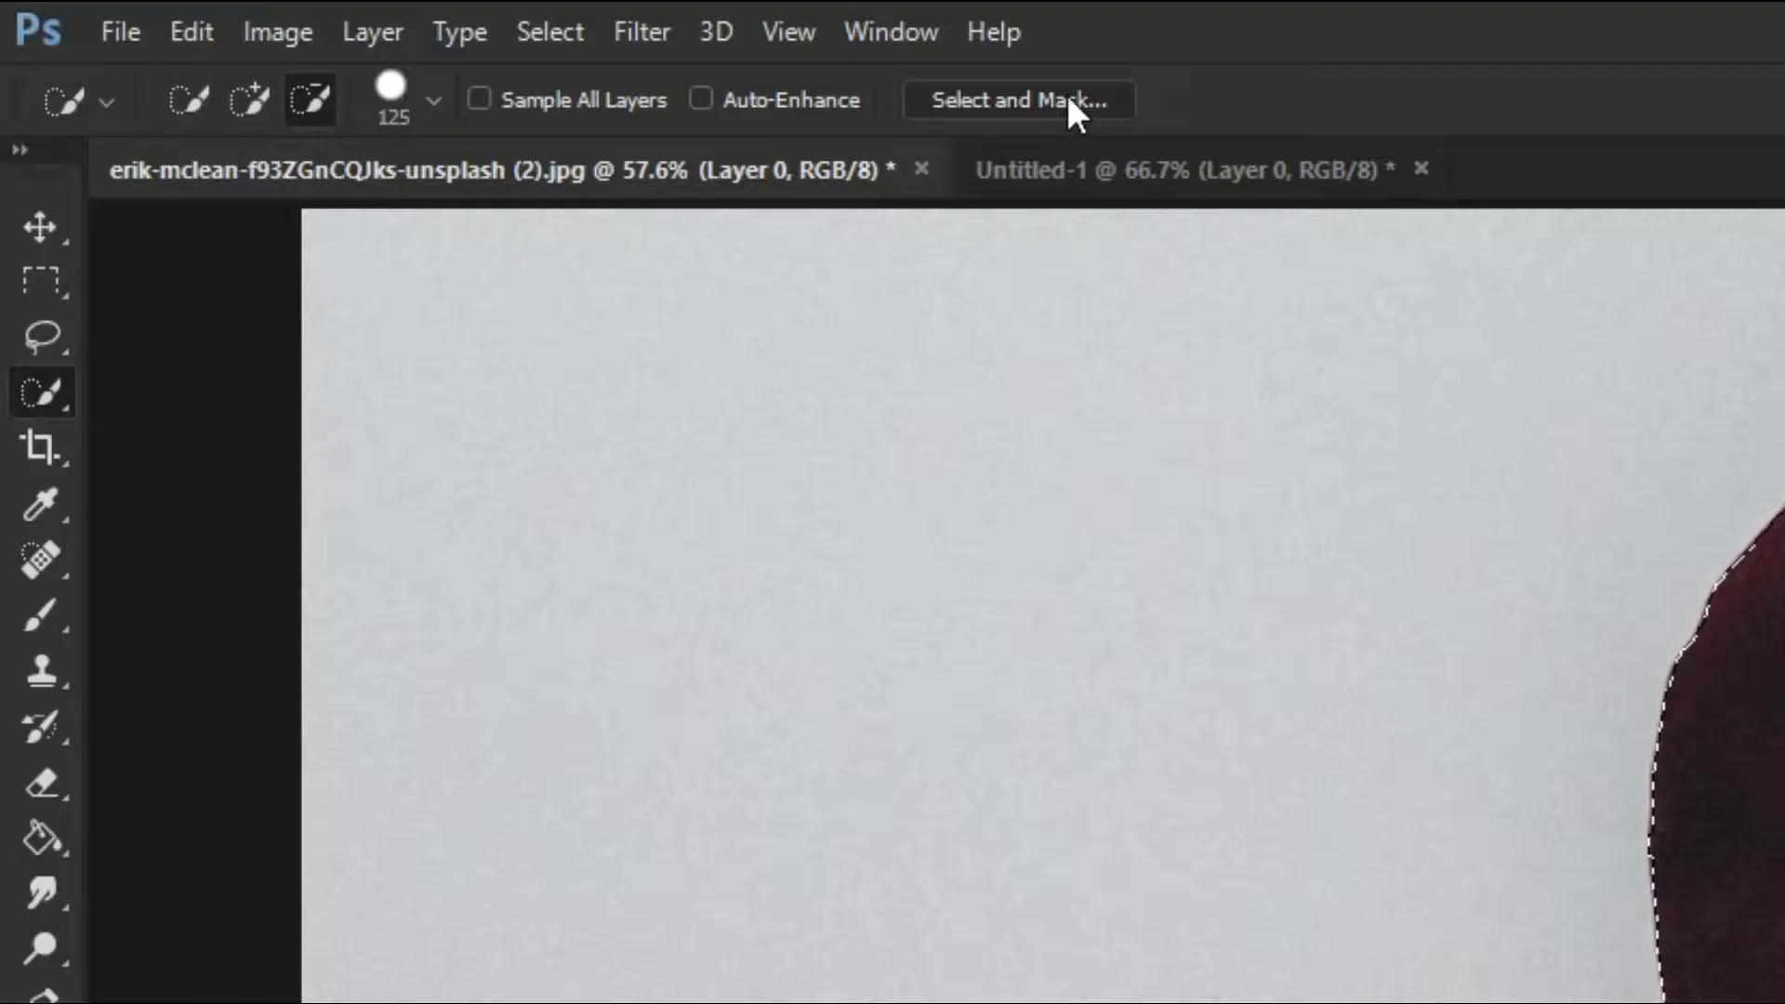
# Step: Refine the selection edge along the beard hair and shoulder with the Refine Edge brush in Select and Mask, and output the selection
pyautogui.click(458, 44)
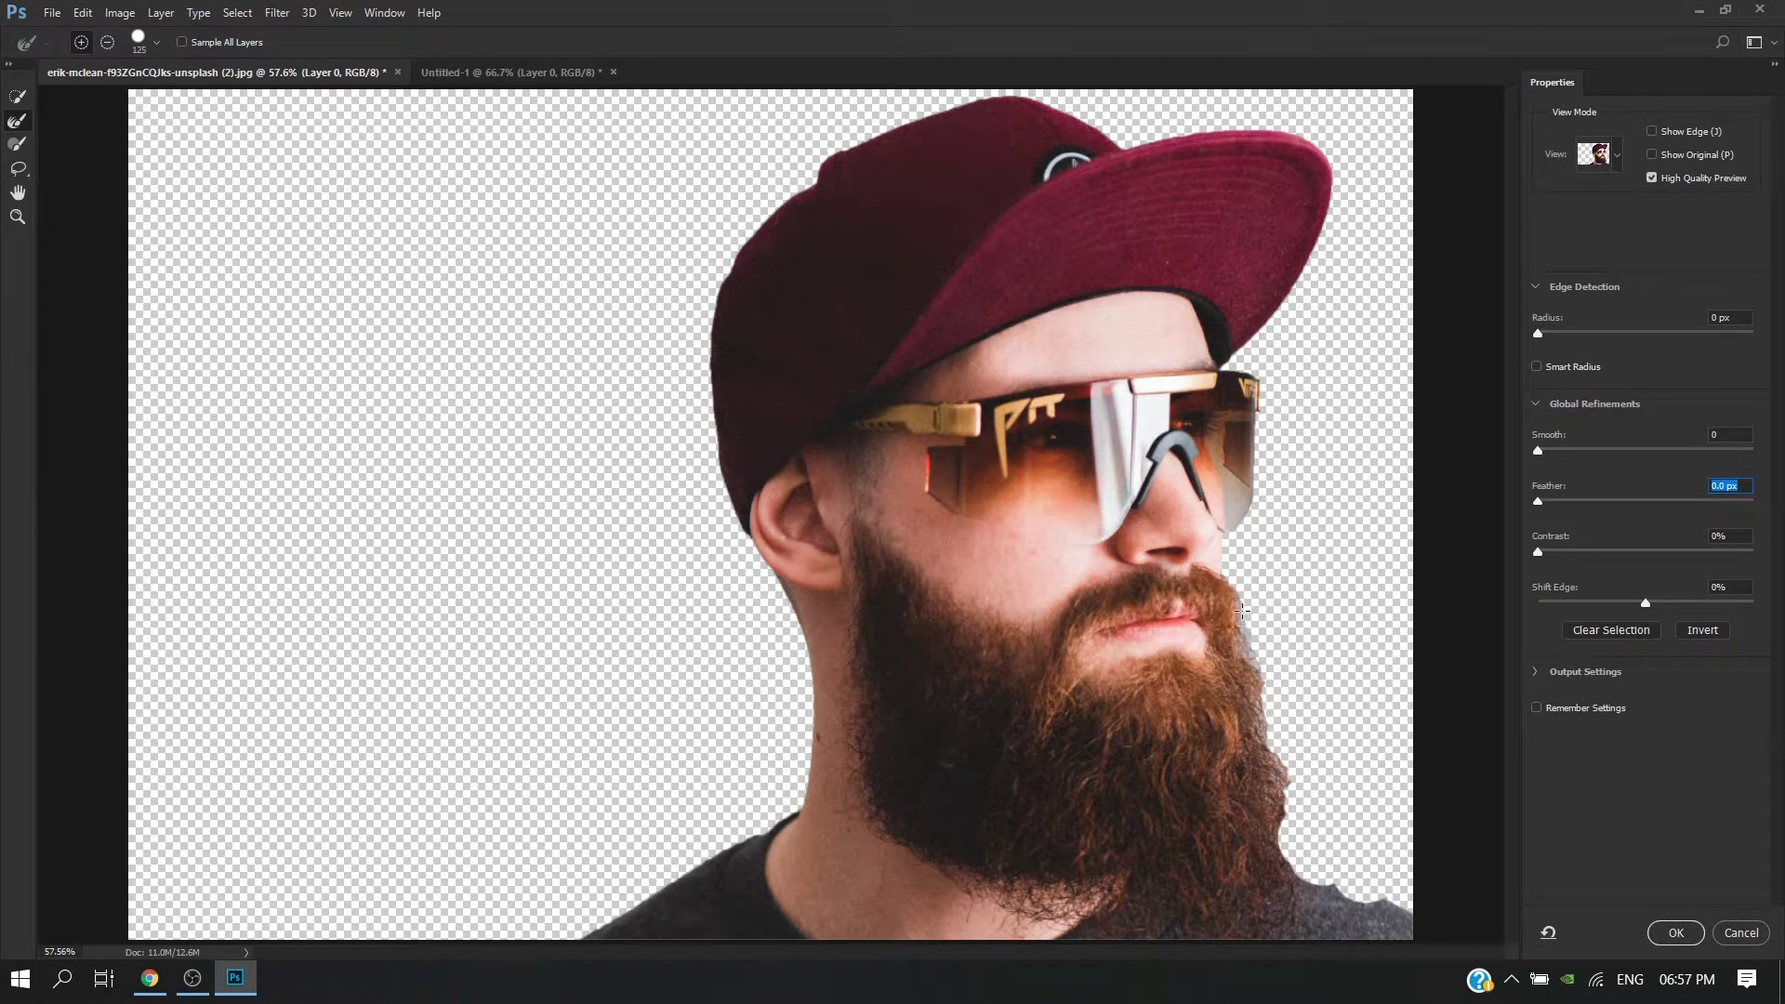
pyautogui.moveTo(1330, 873); pyautogui.dragTo(1425, 959)
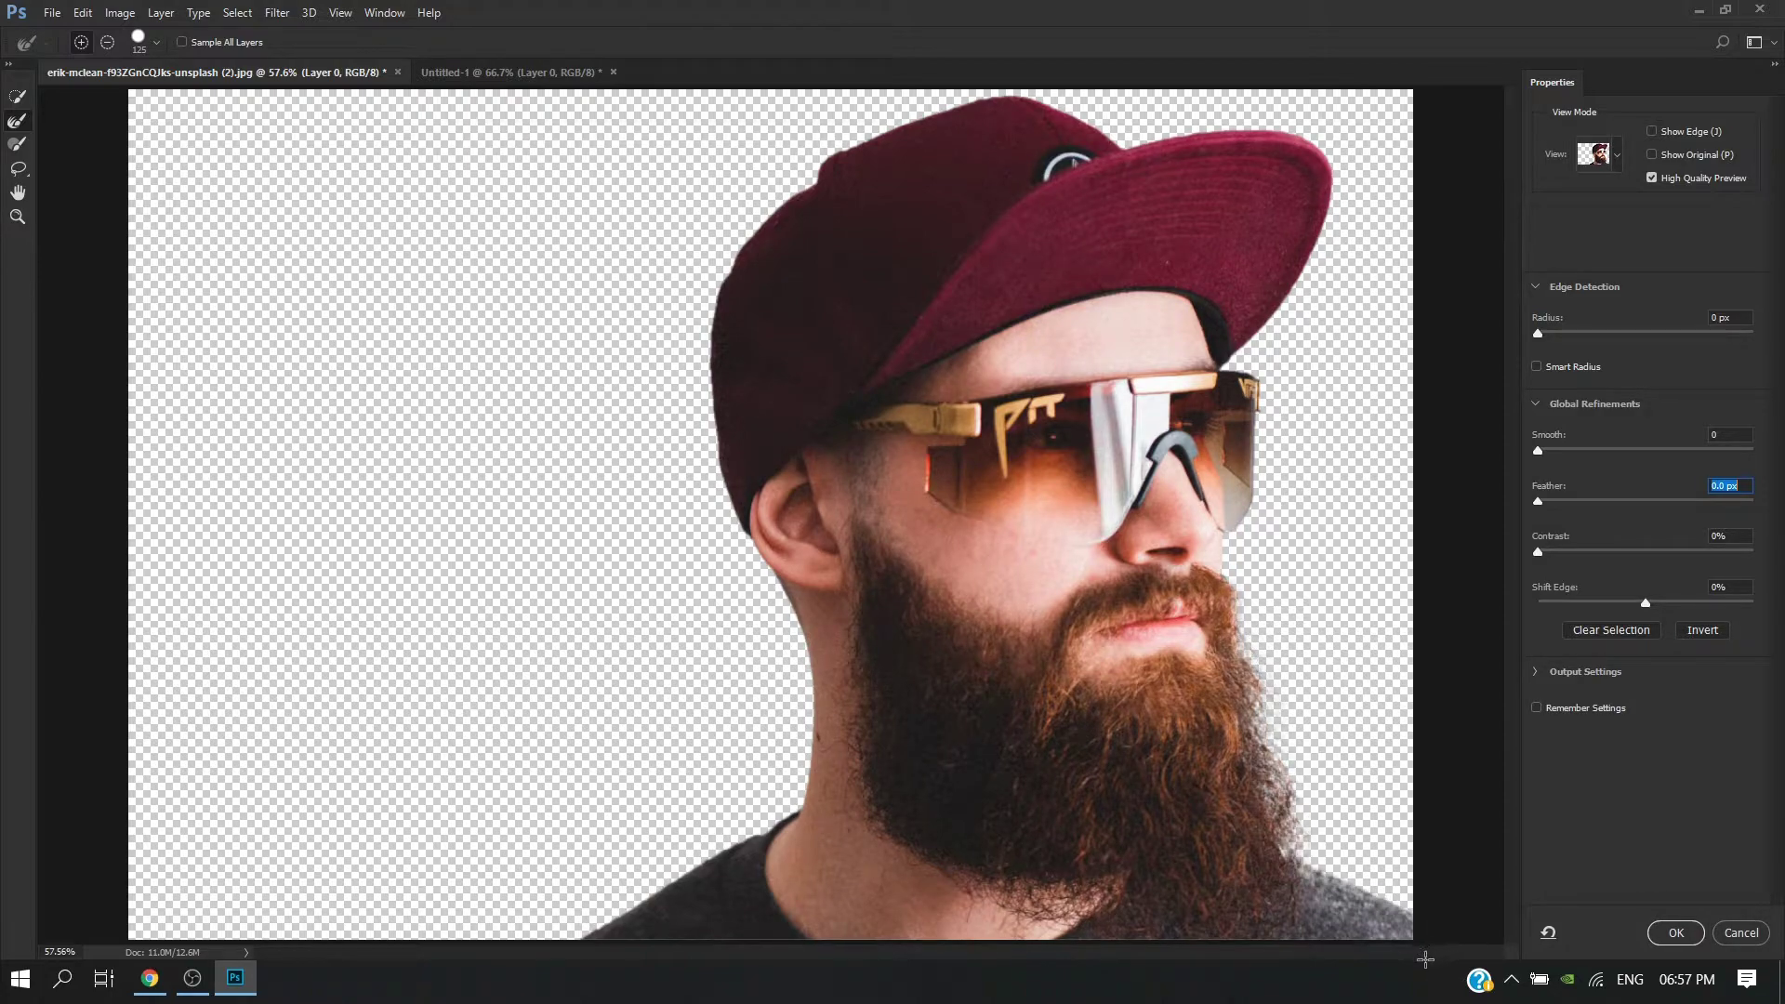
pyautogui.click(1676, 933)
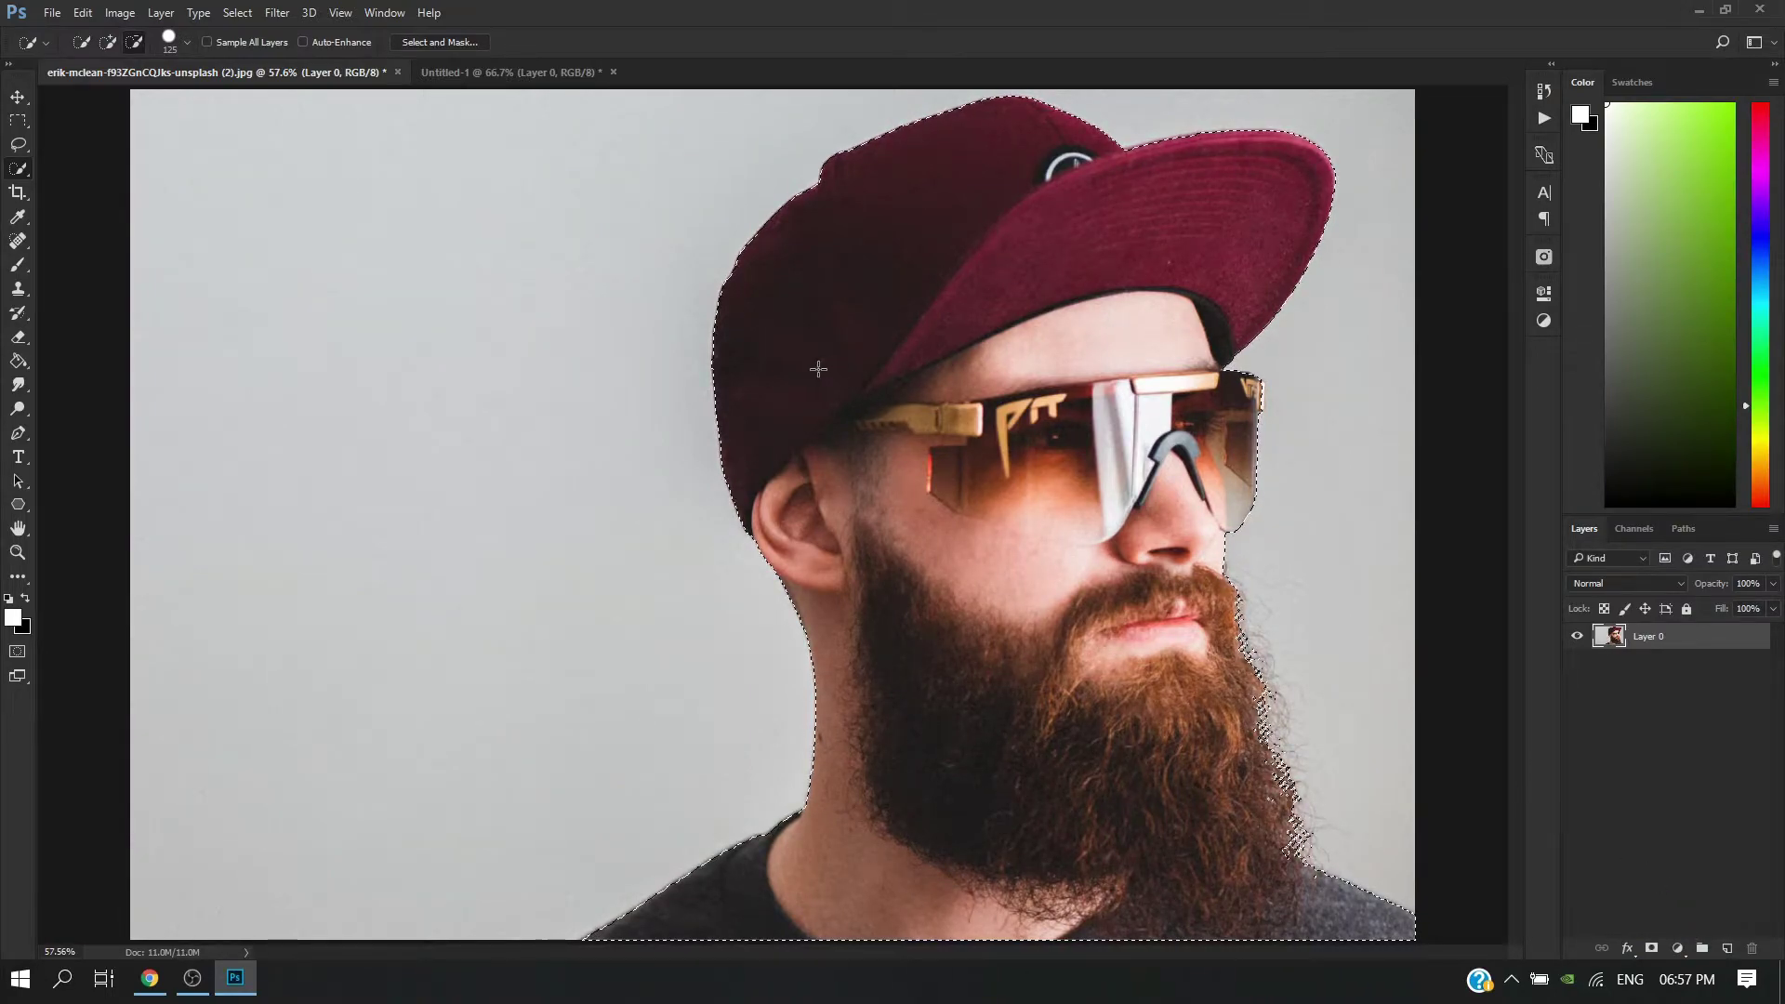
# Step: Move the selected man out of the photo into the Untitled-1 document as a new layer
pyautogui.click(17, 97)
pyautogui.moveTo(996, 377); pyautogui.dragTo(879, 463)
pyautogui.scroll(-2, 879, 465)
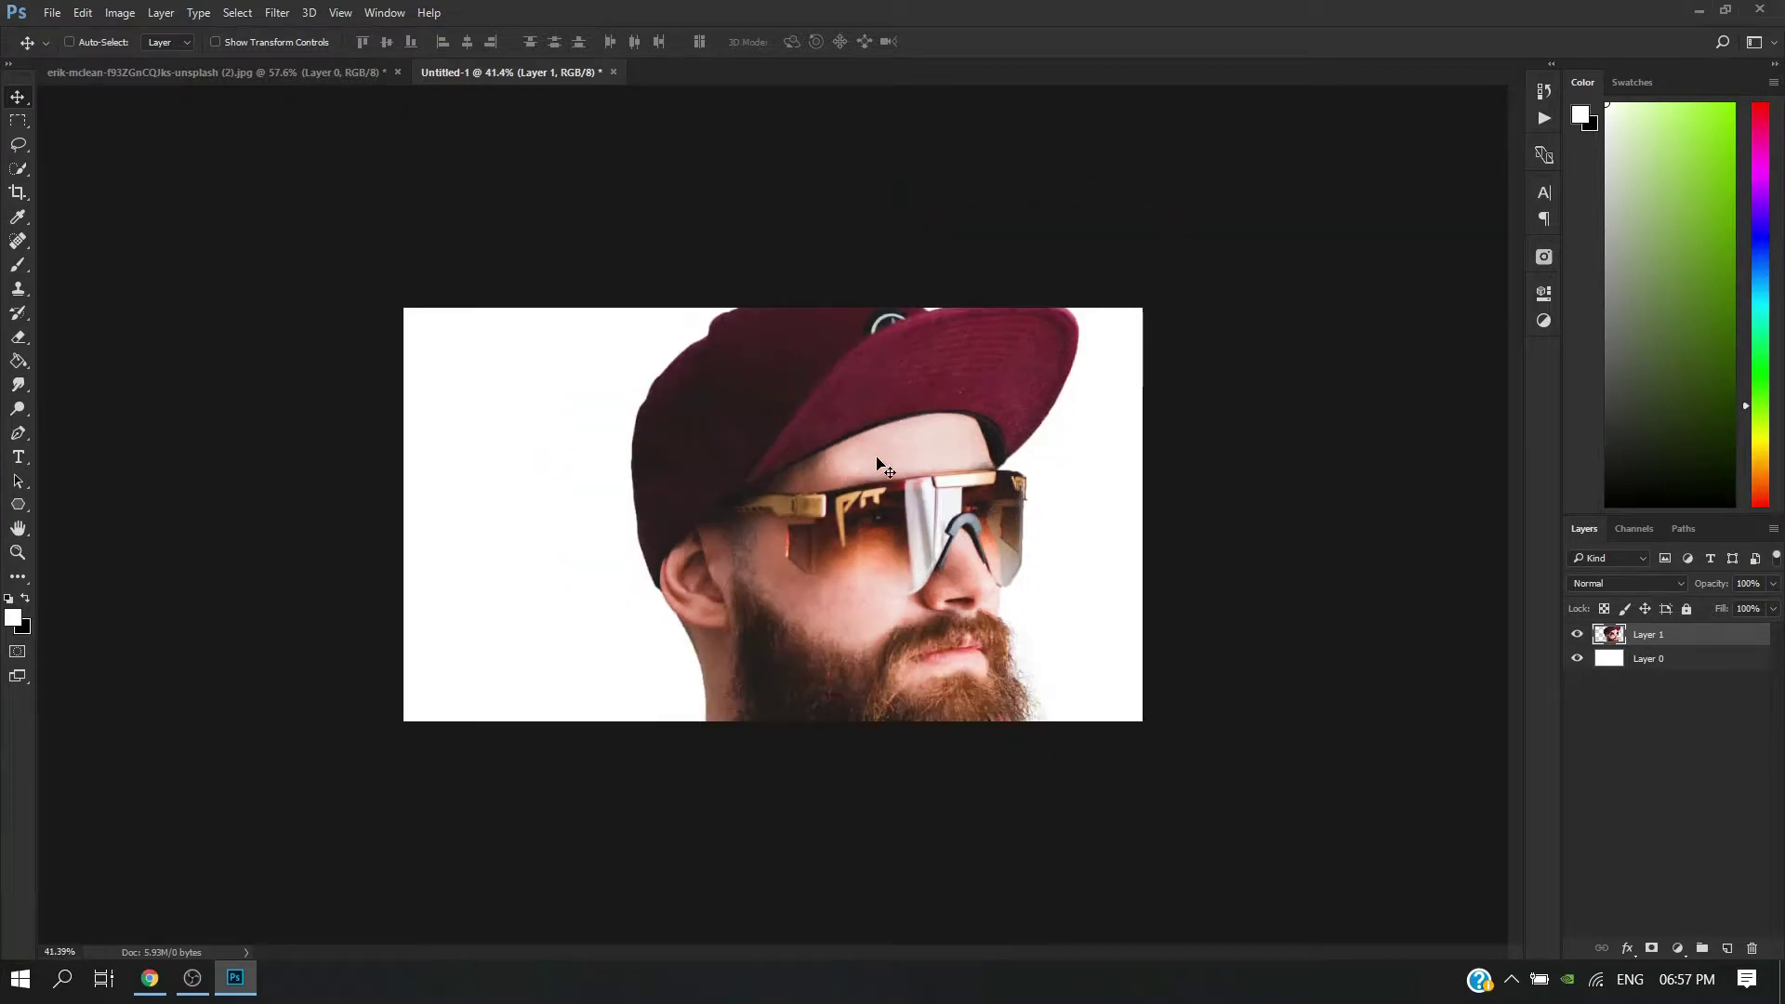
# Step: Scale the man's layer to about 66.5% and centre it horizontally, with the shoulders meeting the canvas's lower edge
pyautogui.hotkey('ctrl', 't')
pyautogui.moveTo(1136, 880); pyautogui.dragTo(1035, 777)
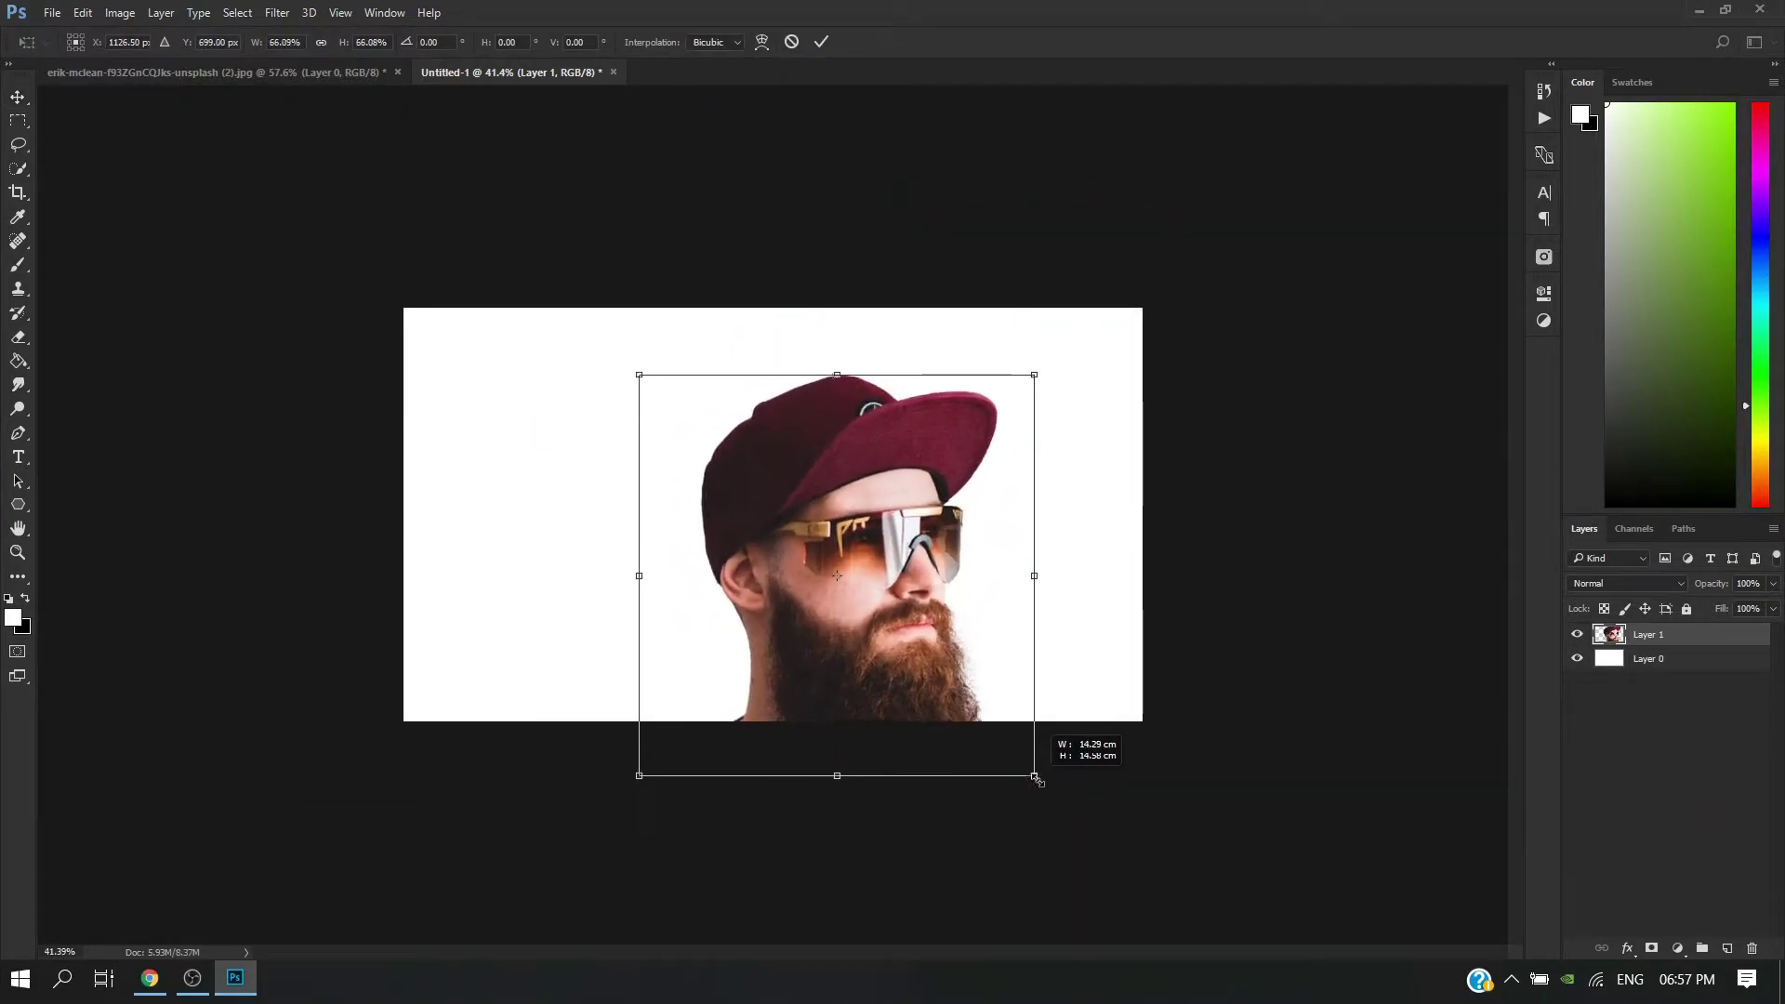
pyautogui.moveTo(871, 591); pyautogui.dragTo(809, 546)
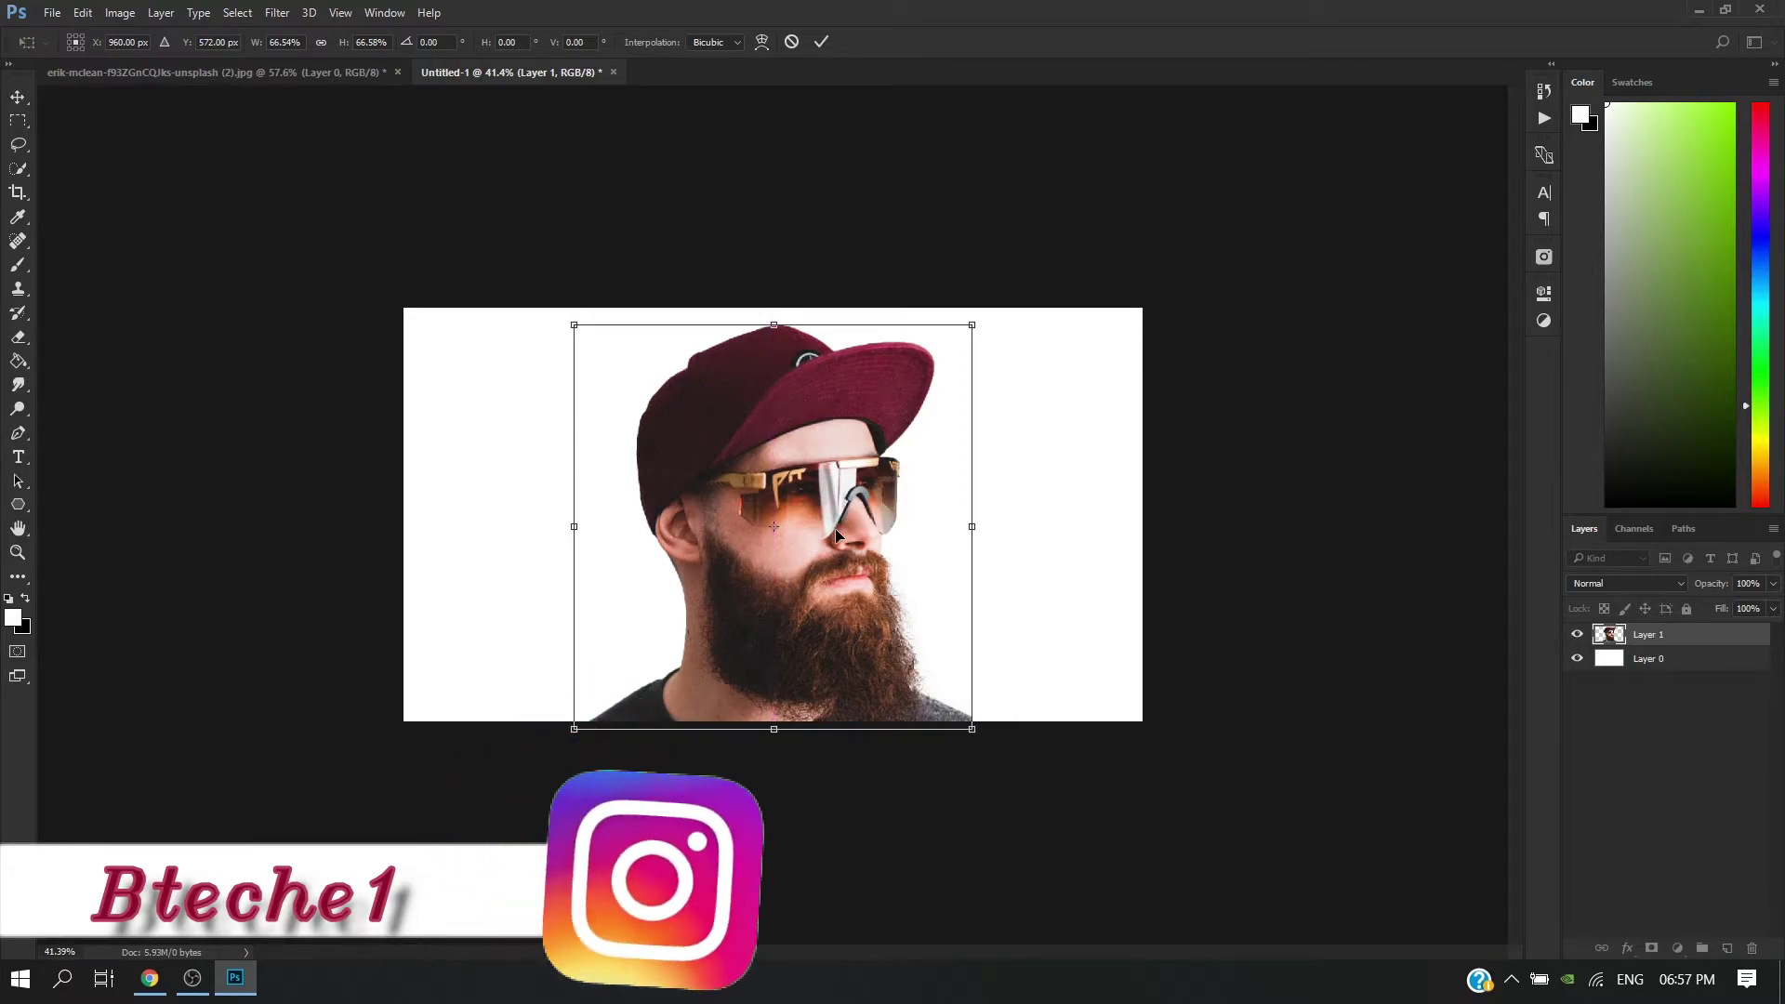
pyautogui.press('Return')
pyautogui.scroll(-2, 832, 537)
pyautogui.scroll(7, 837, 537)
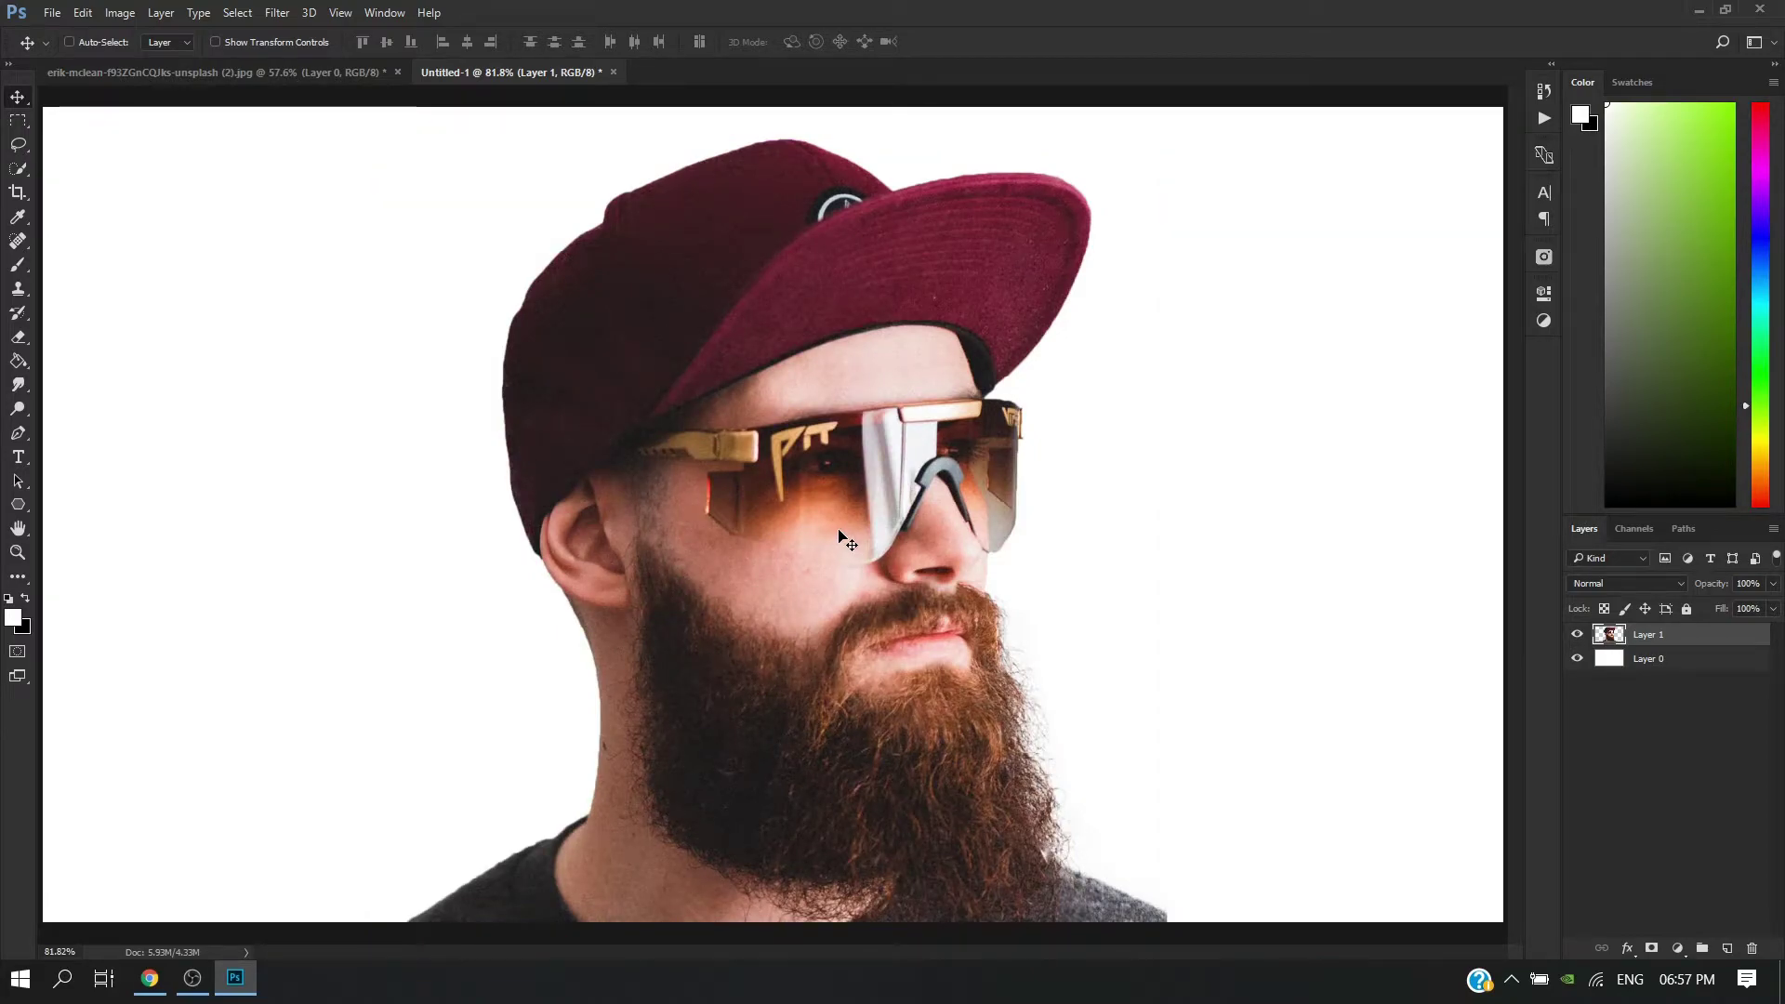
# Step: Select the front part of the face from mid-cap to the shoulder's end with a full-height rectangular marquee, and mask Layer 1 to it
pyautogui.click(19, 124)
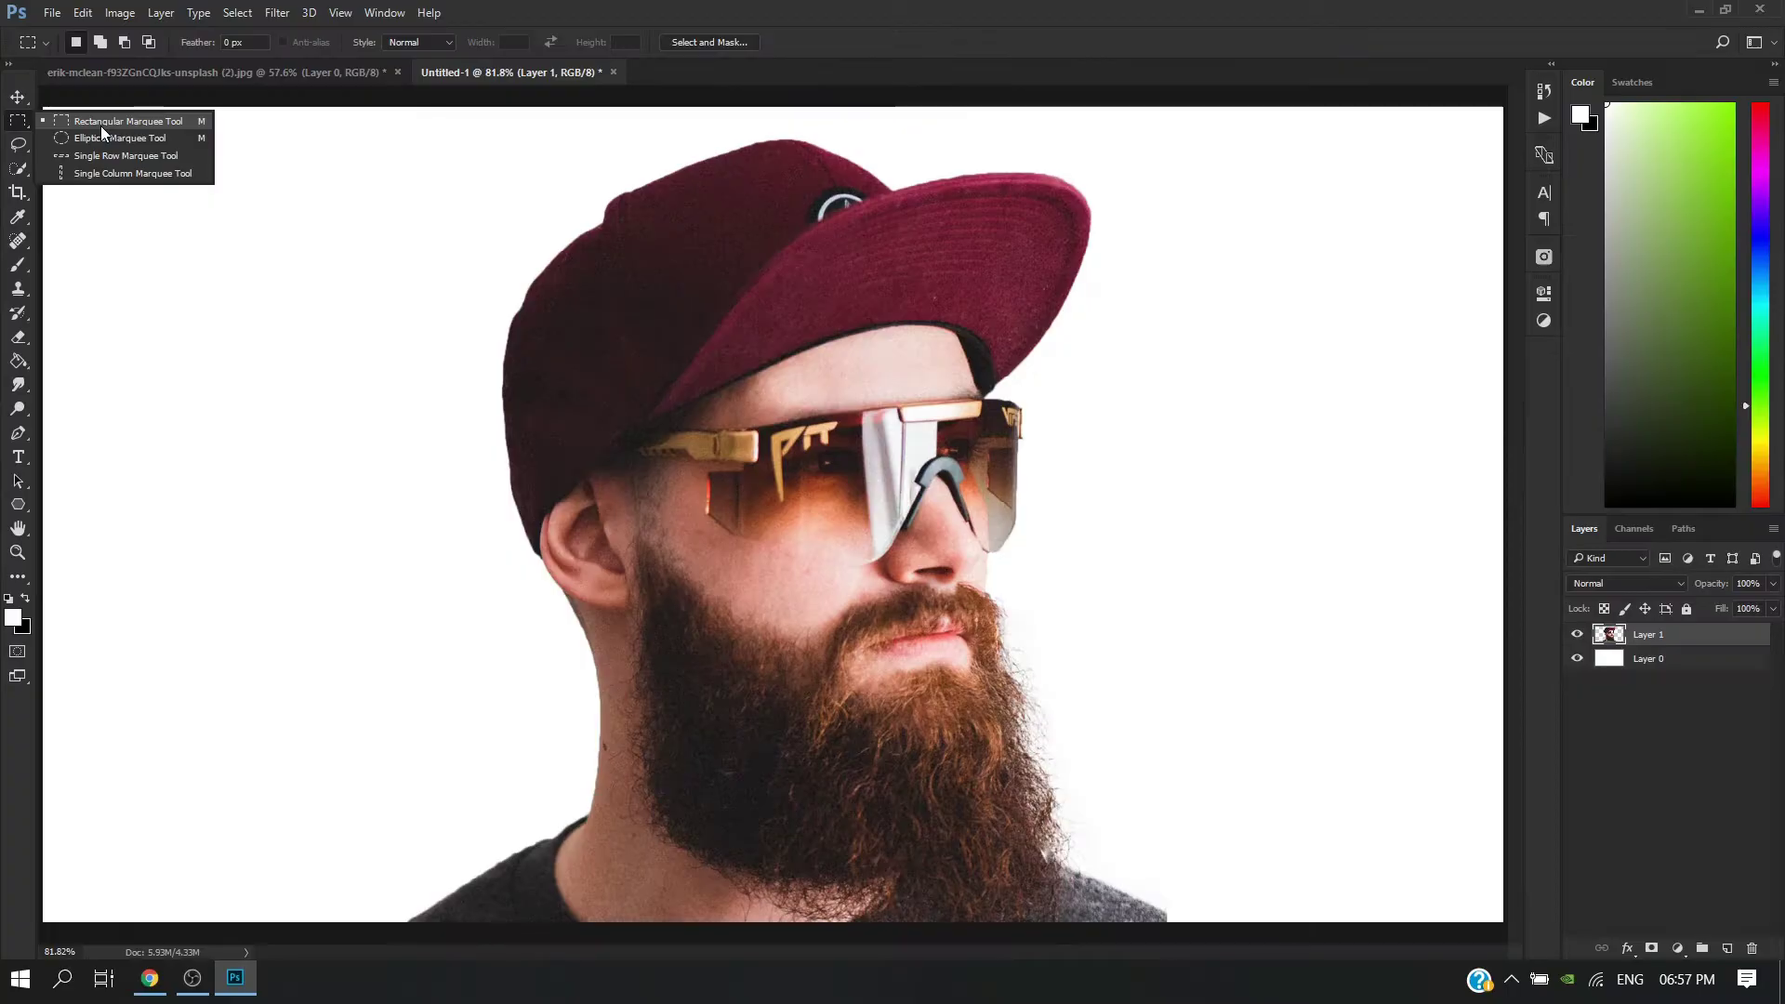
pyautogui.click(101, 126)
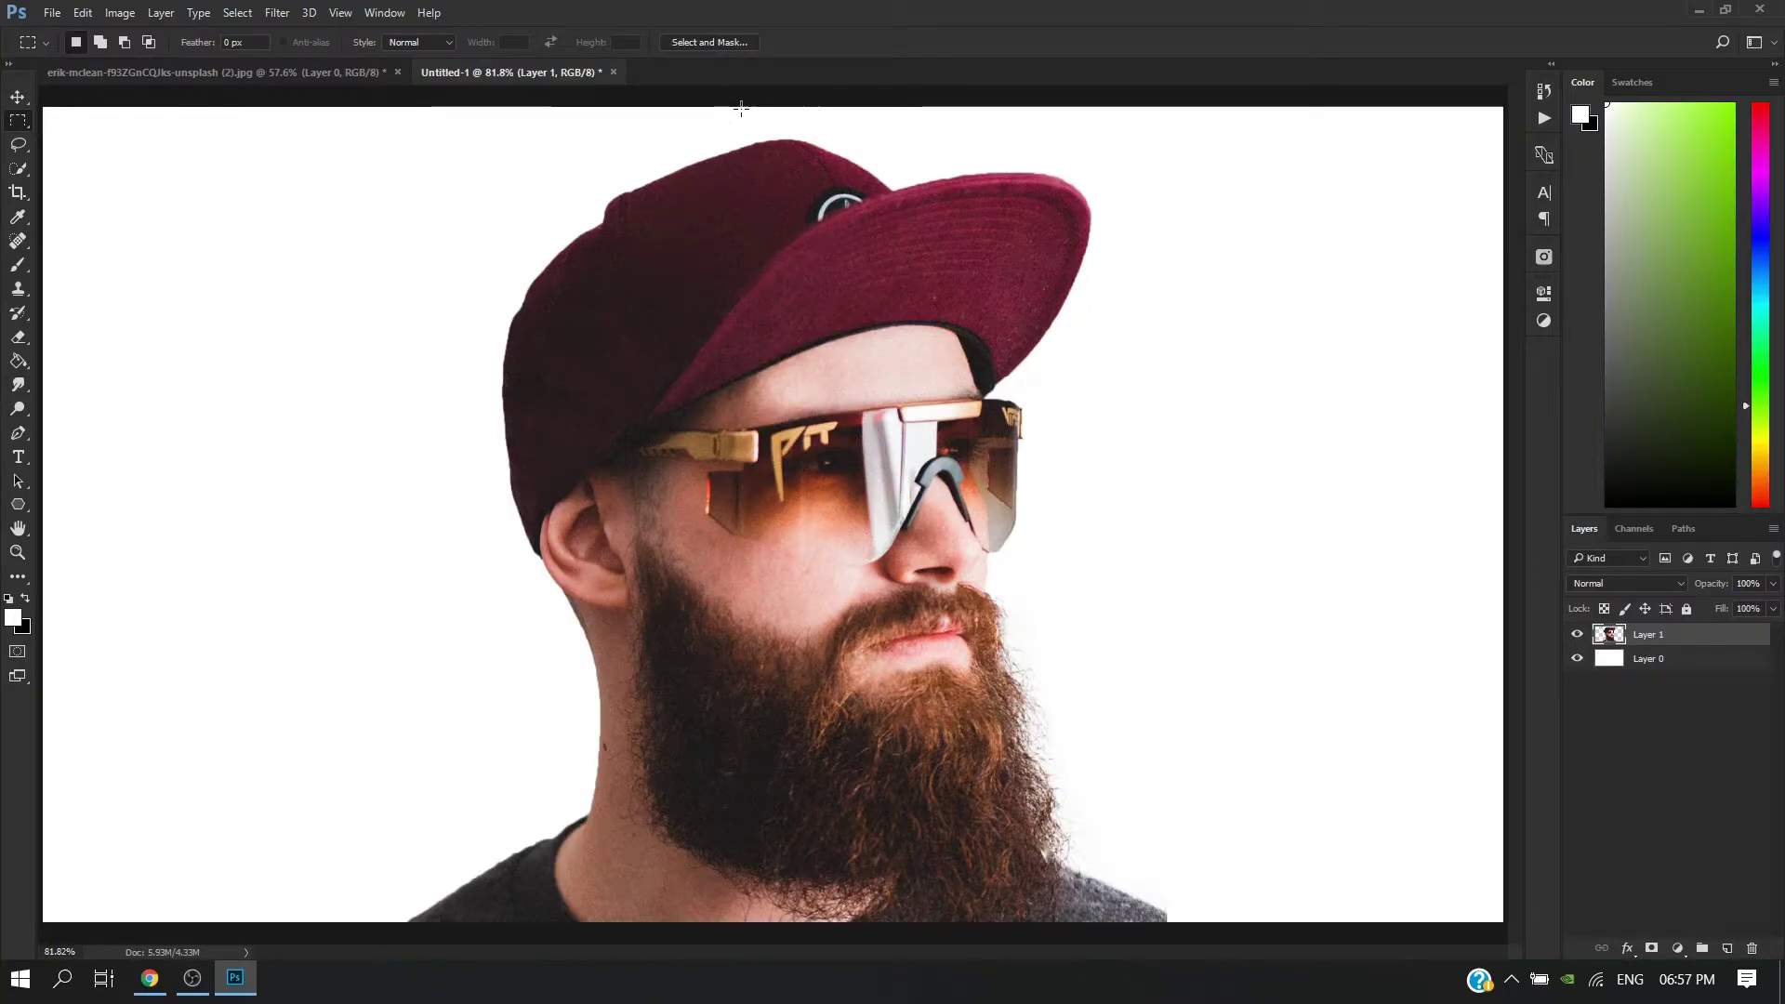
pyautogui.moveTo(736, 105); pyautogui.dragTo(1195, 922)
pyautogui.hotkey('ctrl', 'd')
pyautogui.moveTo(784, 105); pyautogui.dragTo(1169, 923)
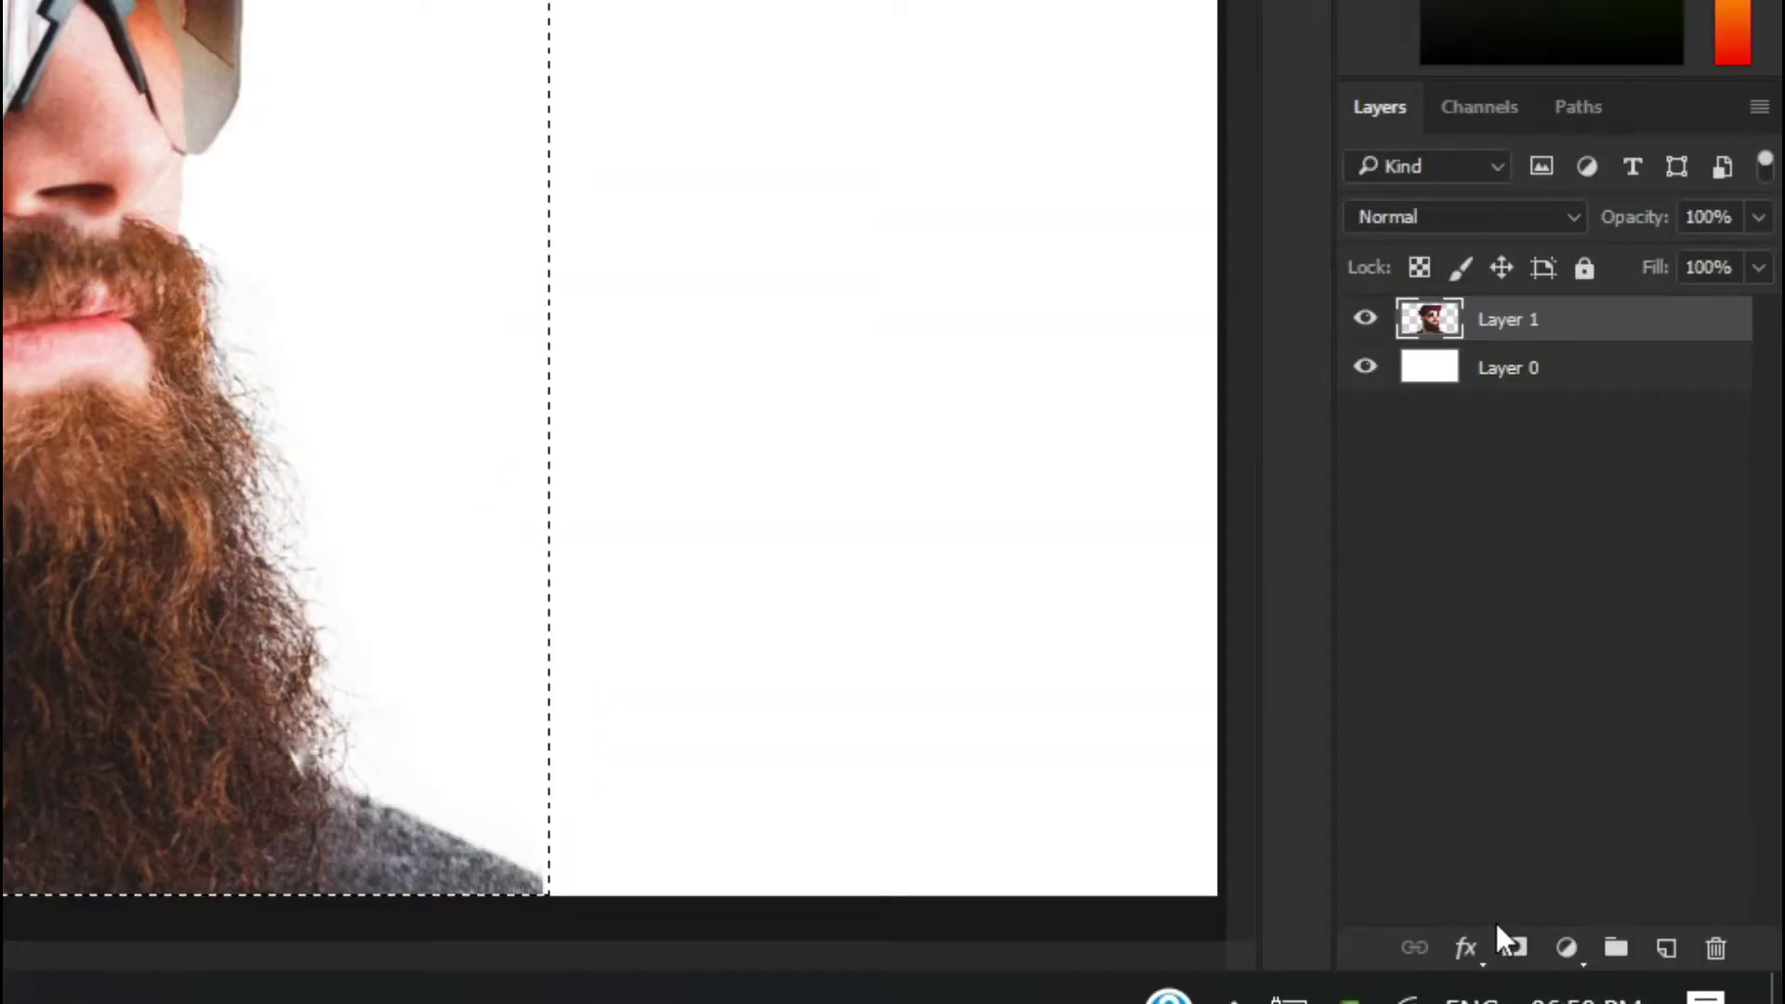
pyautogui.click(1513, 948)
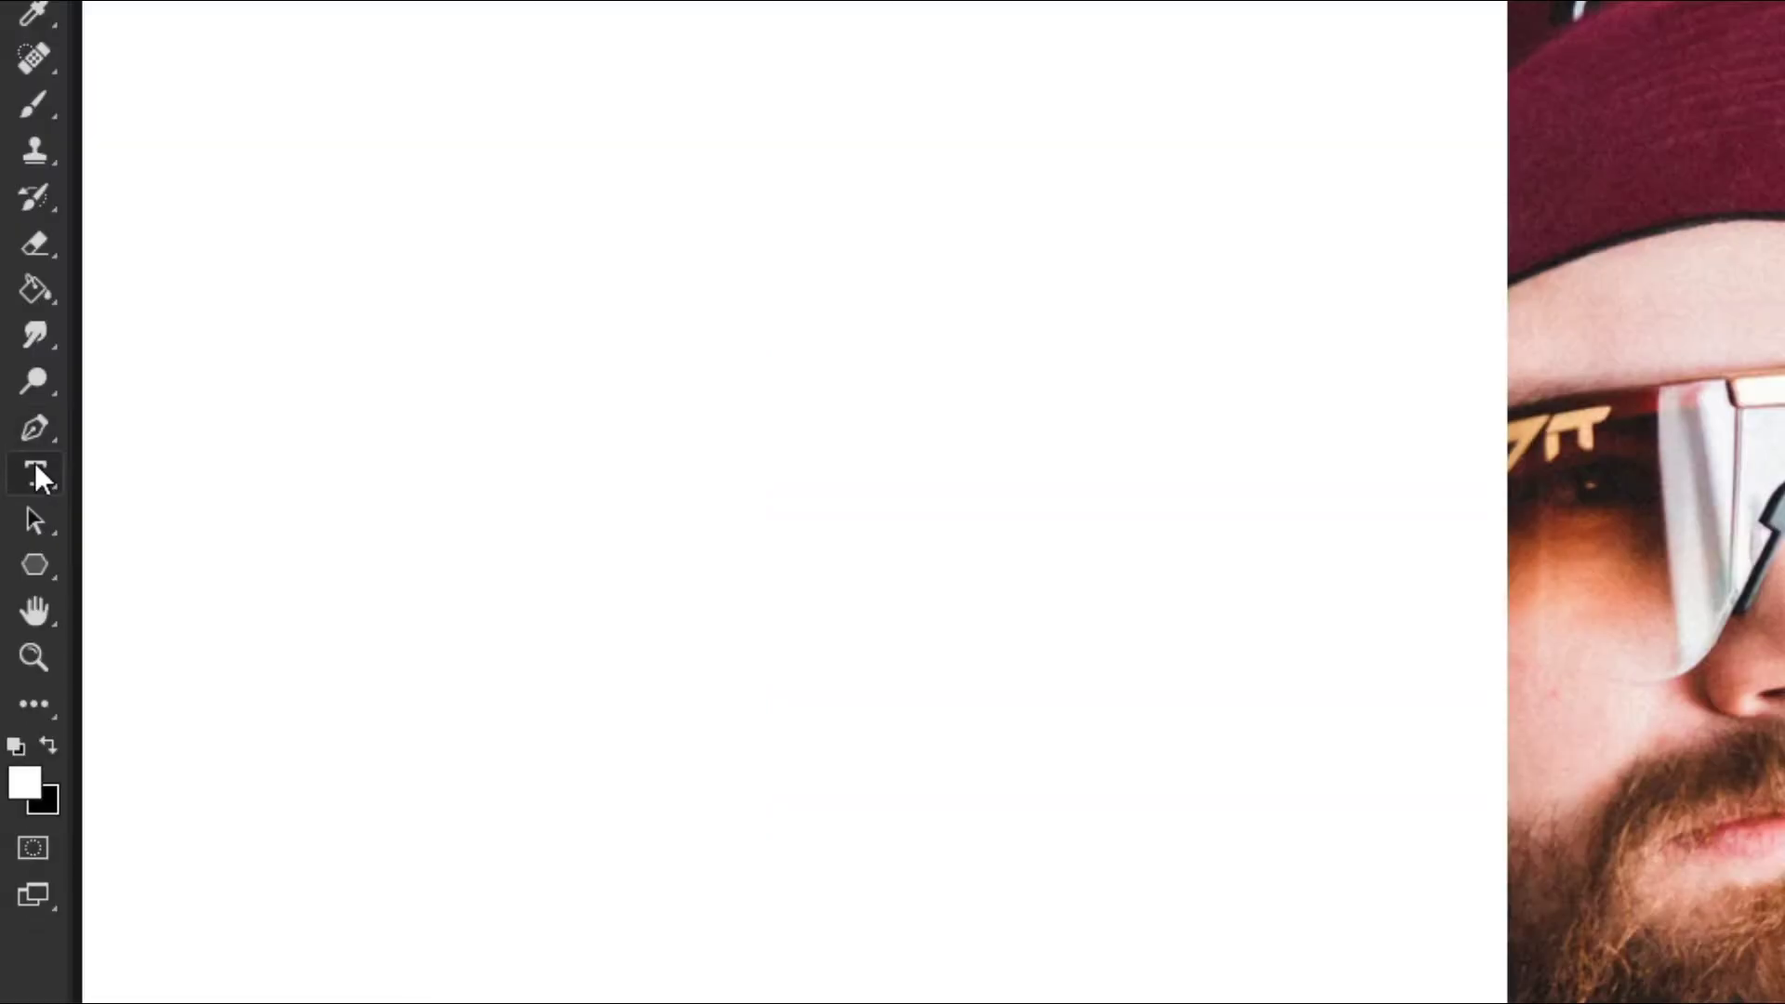
# Step: Set up the Type tool with the Impact font at 48 pt and a black (000000) text colour
pyautogui.click(18, 457)
pyautogui.click(163, 39)
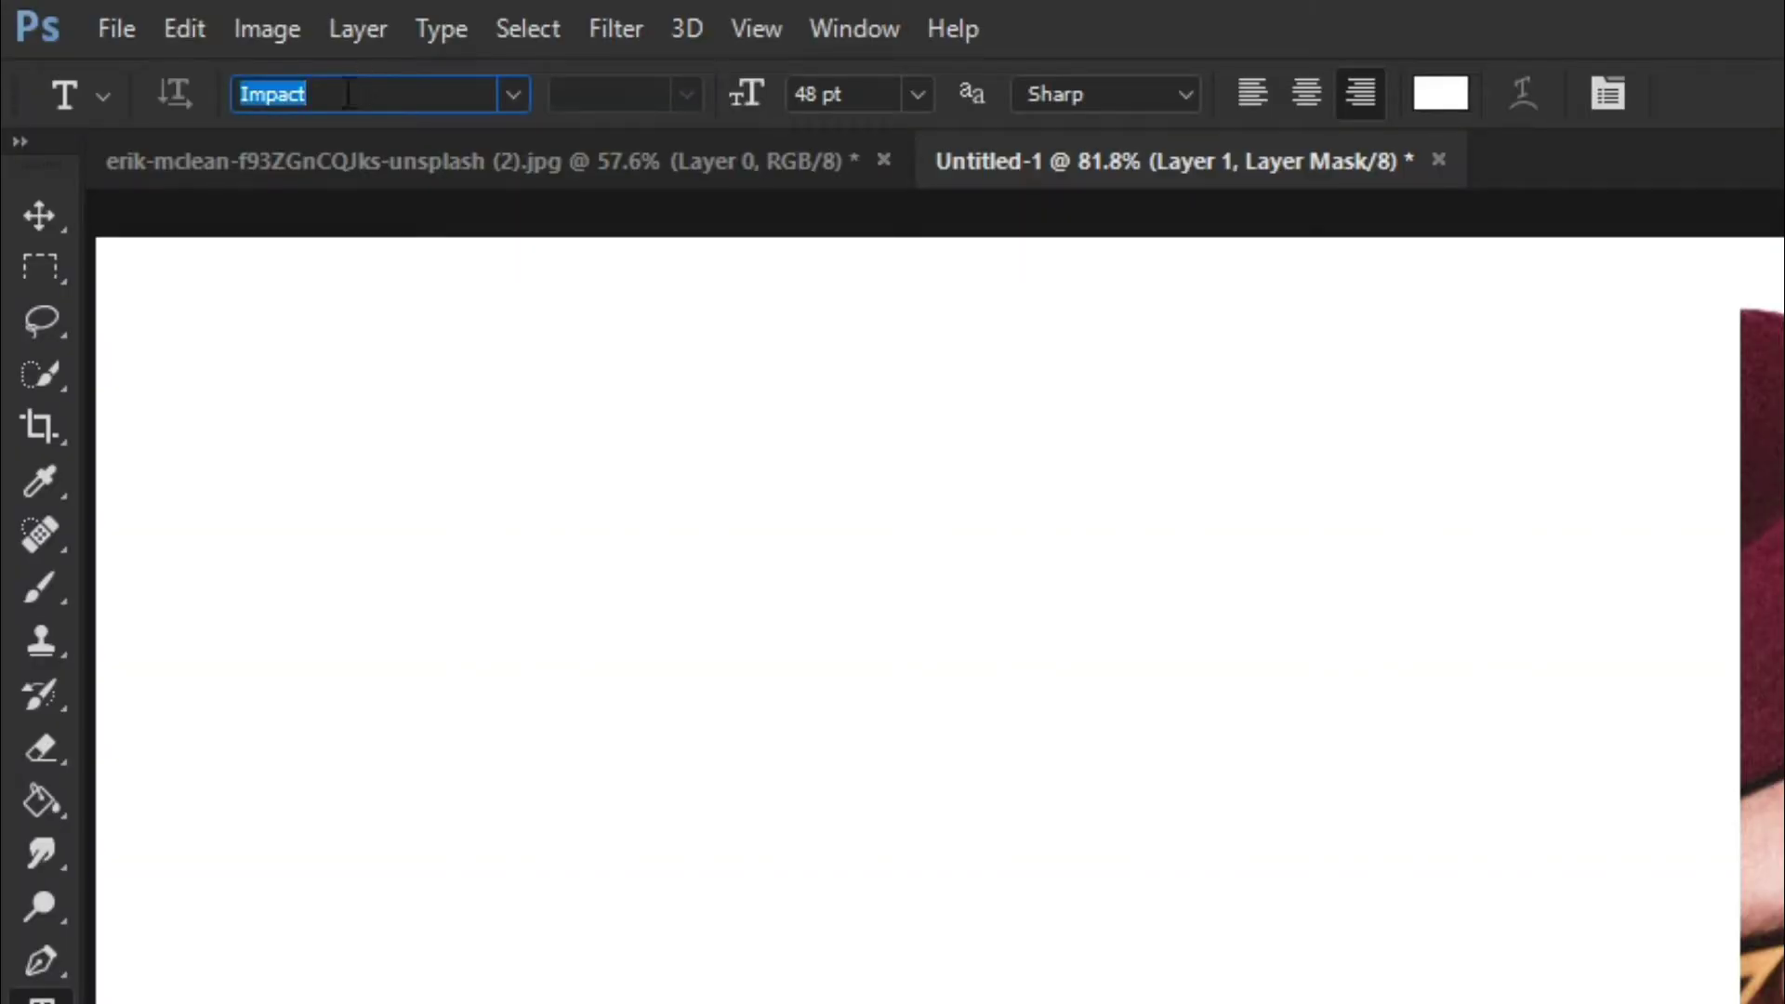
pyautogui.click(869, 100)
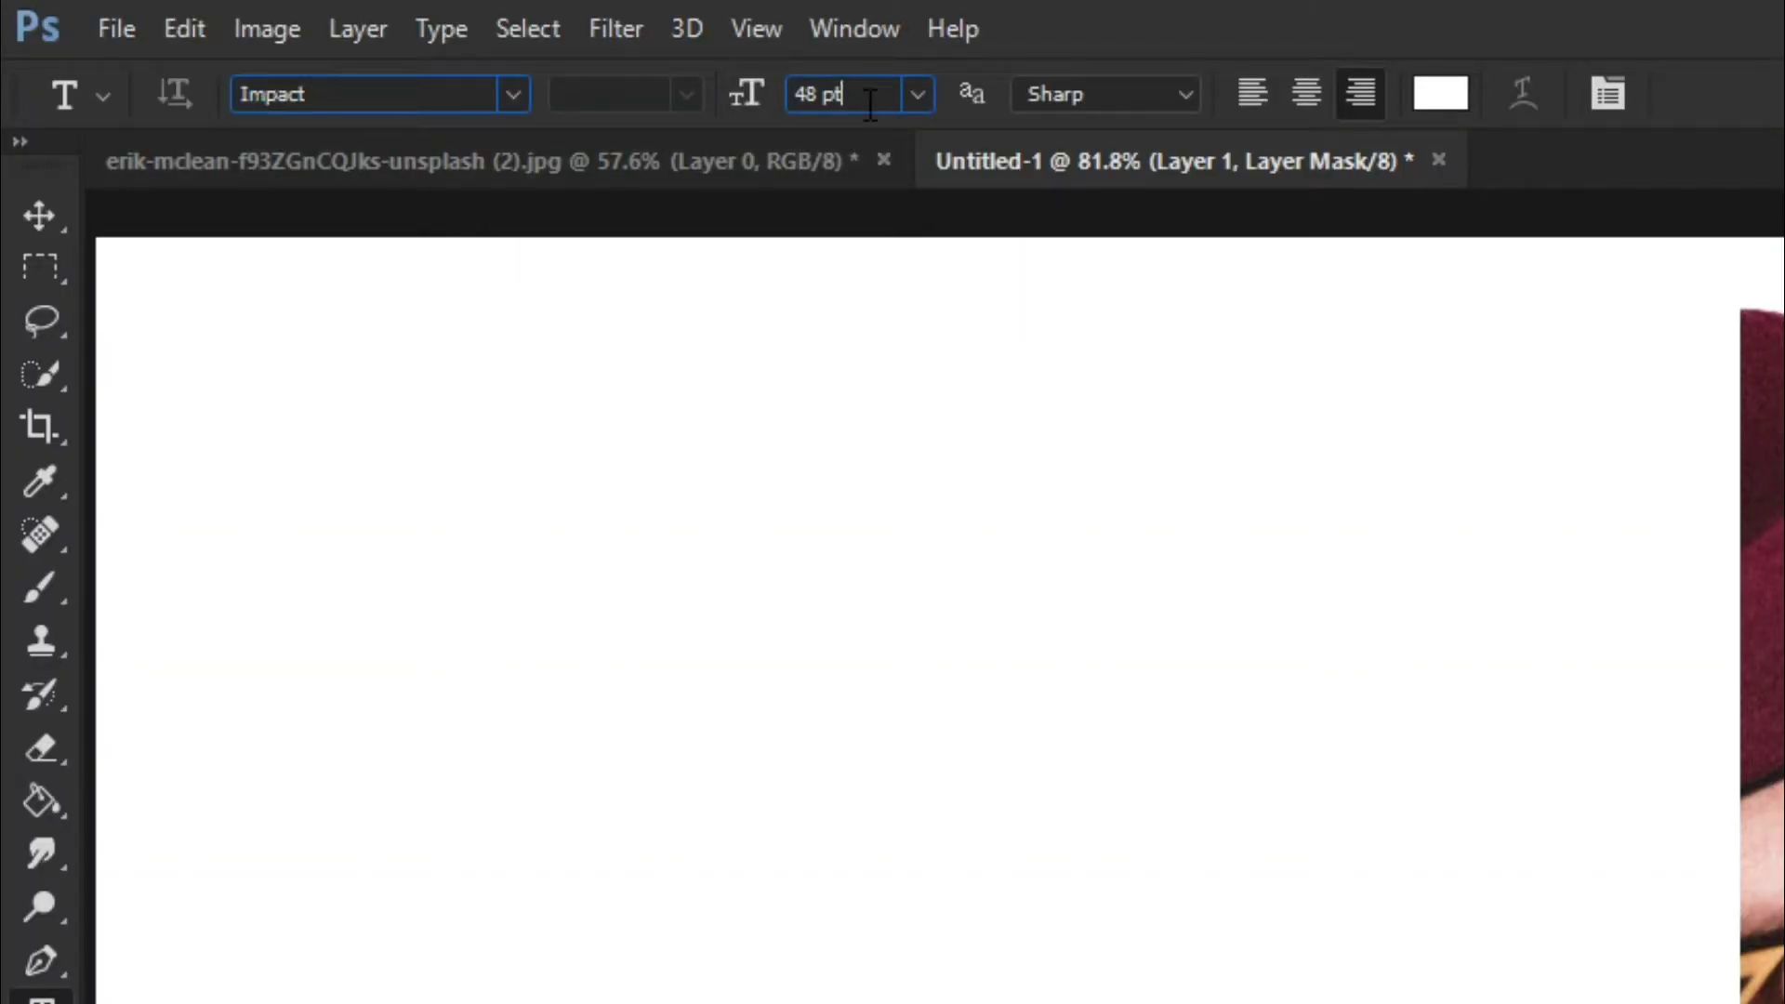
pyautogui.click(1436, 98)
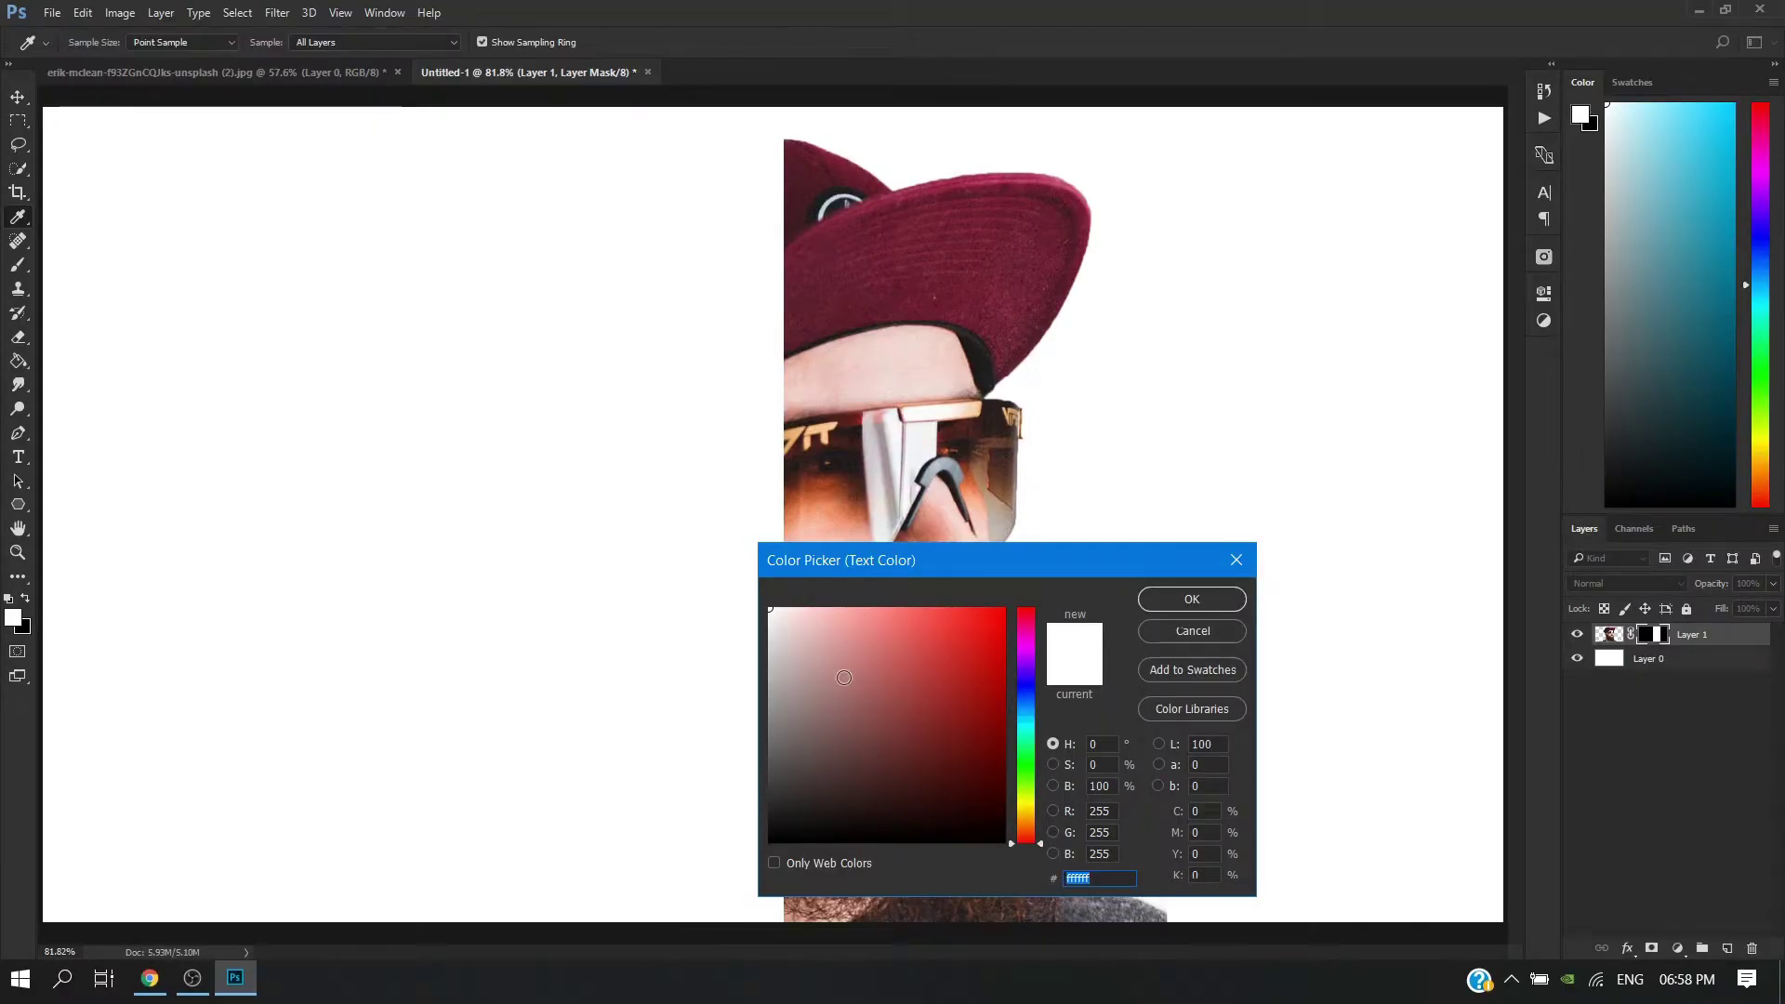
pyautogui.write('000000')
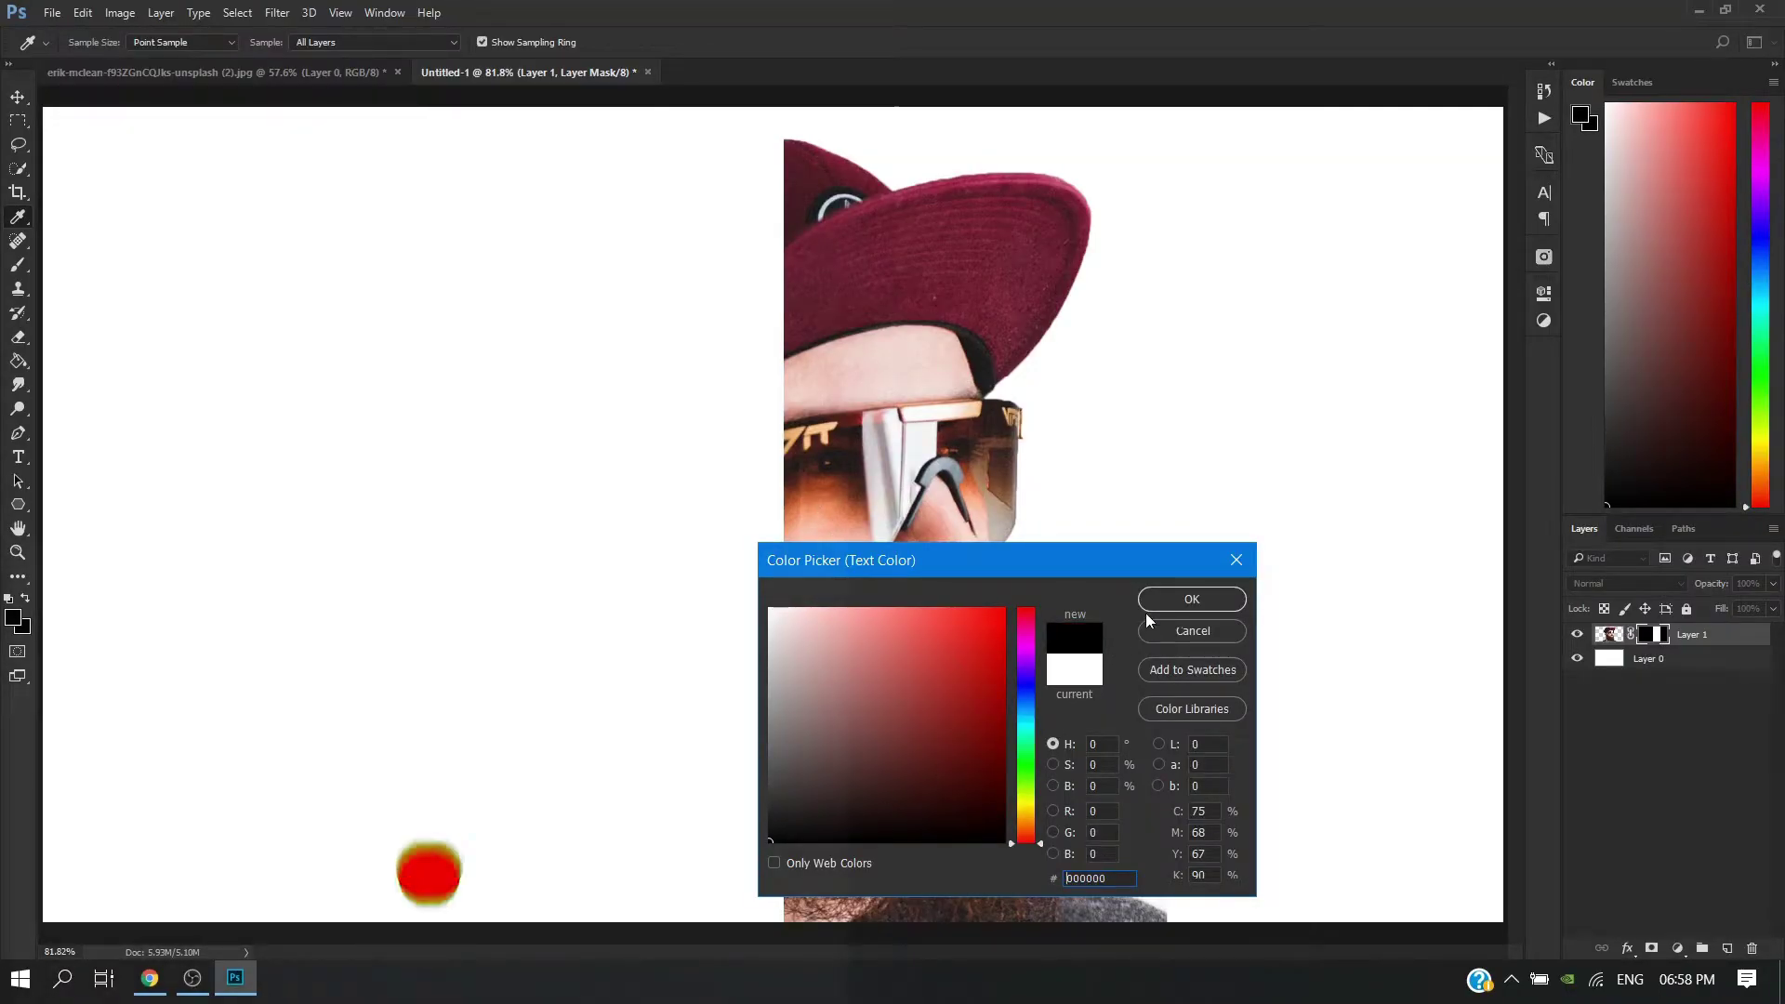
pyautogui.click(1162, 600)
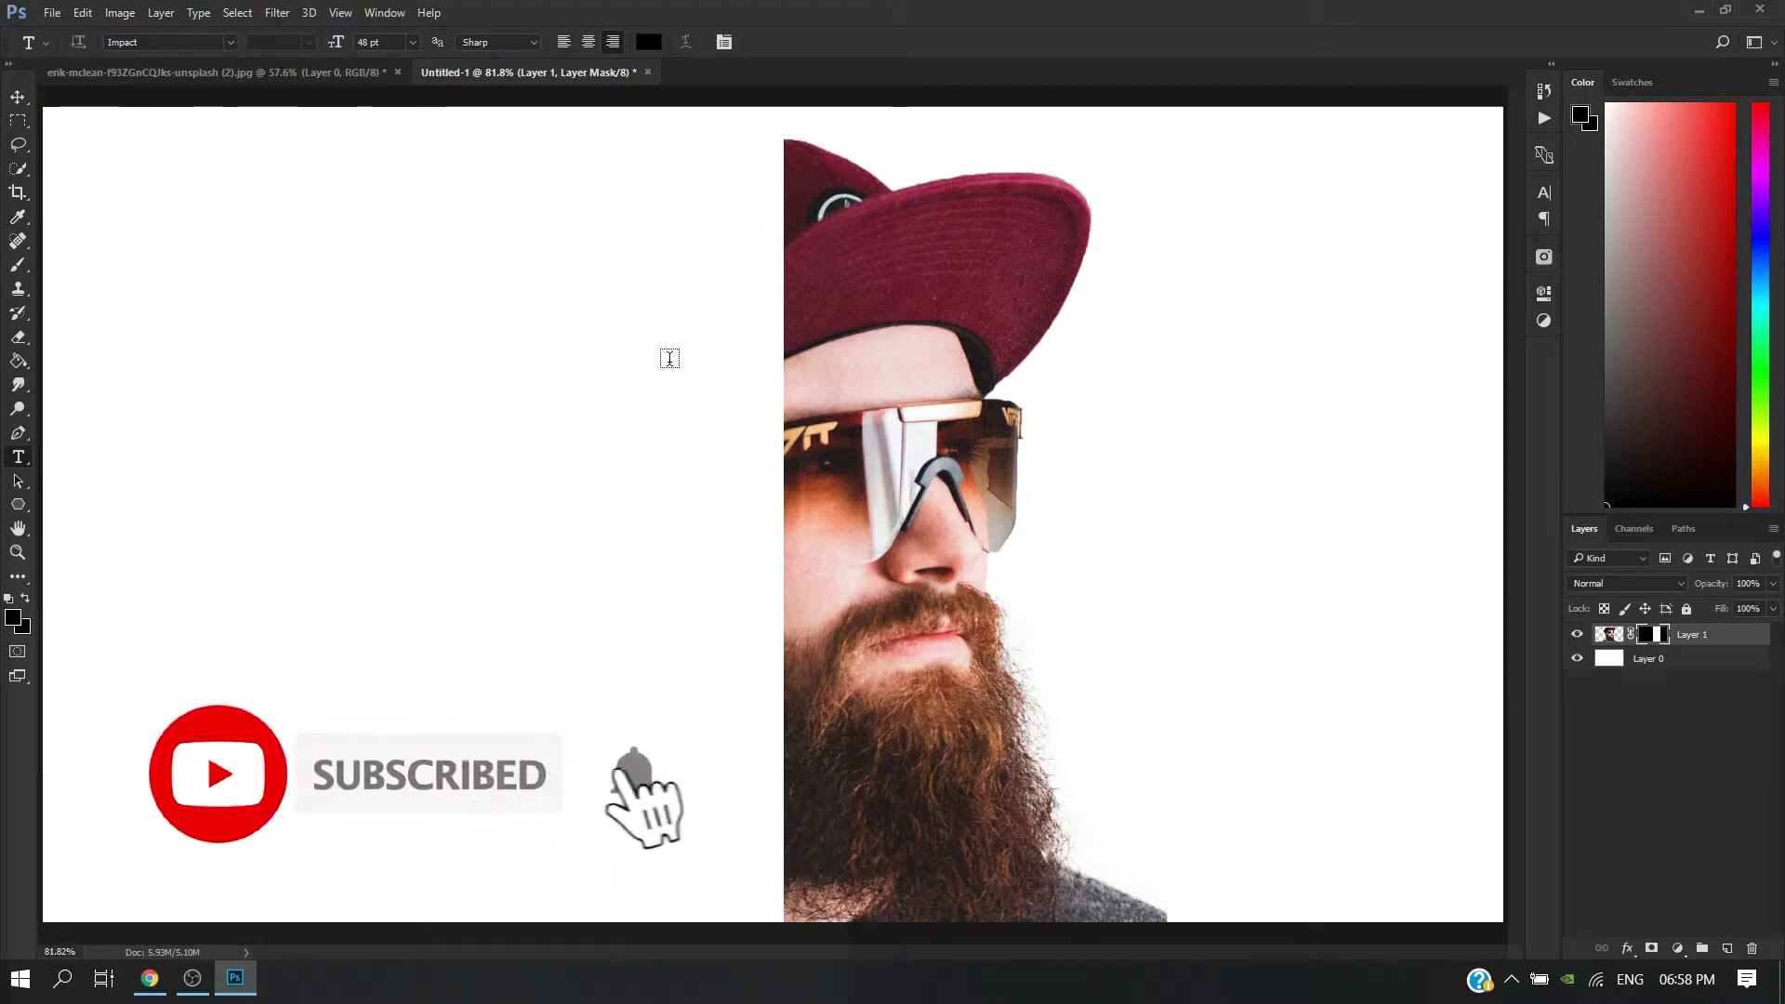
# Step: Start a text block in the blank area beside the face with the lines SUBSCRIBE and MY
pyautogui.click(558, 192)
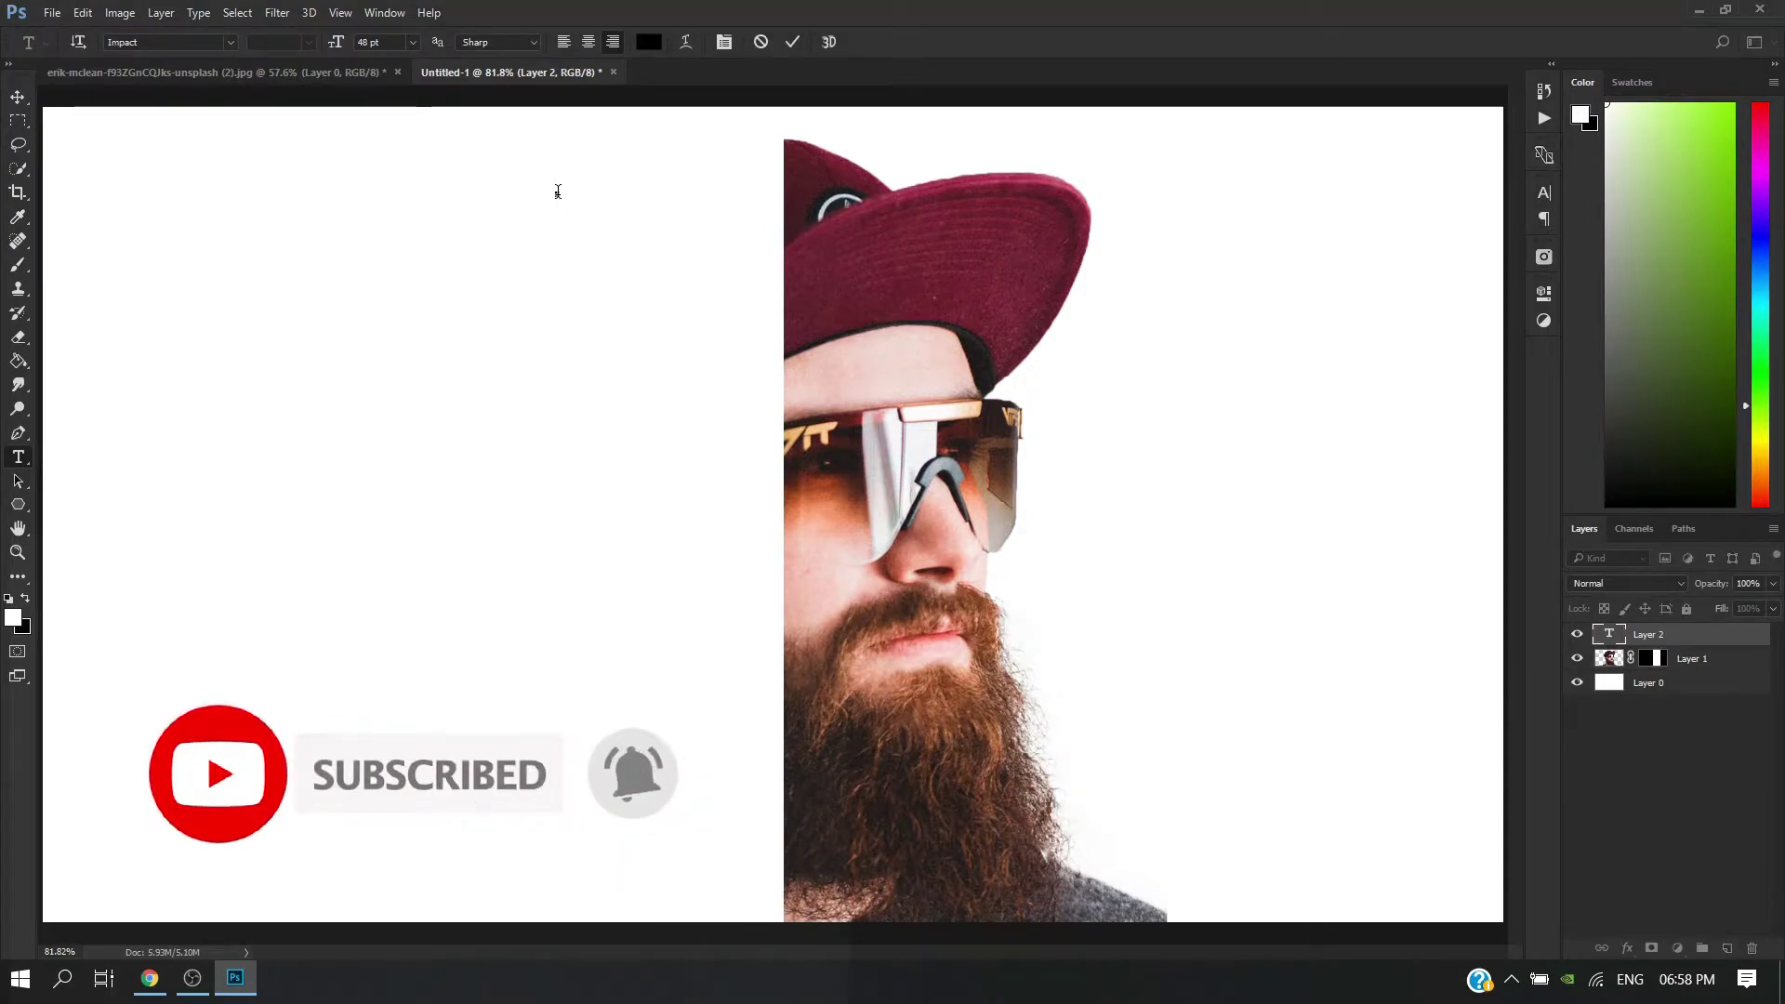
pyautogui.write('sUB')
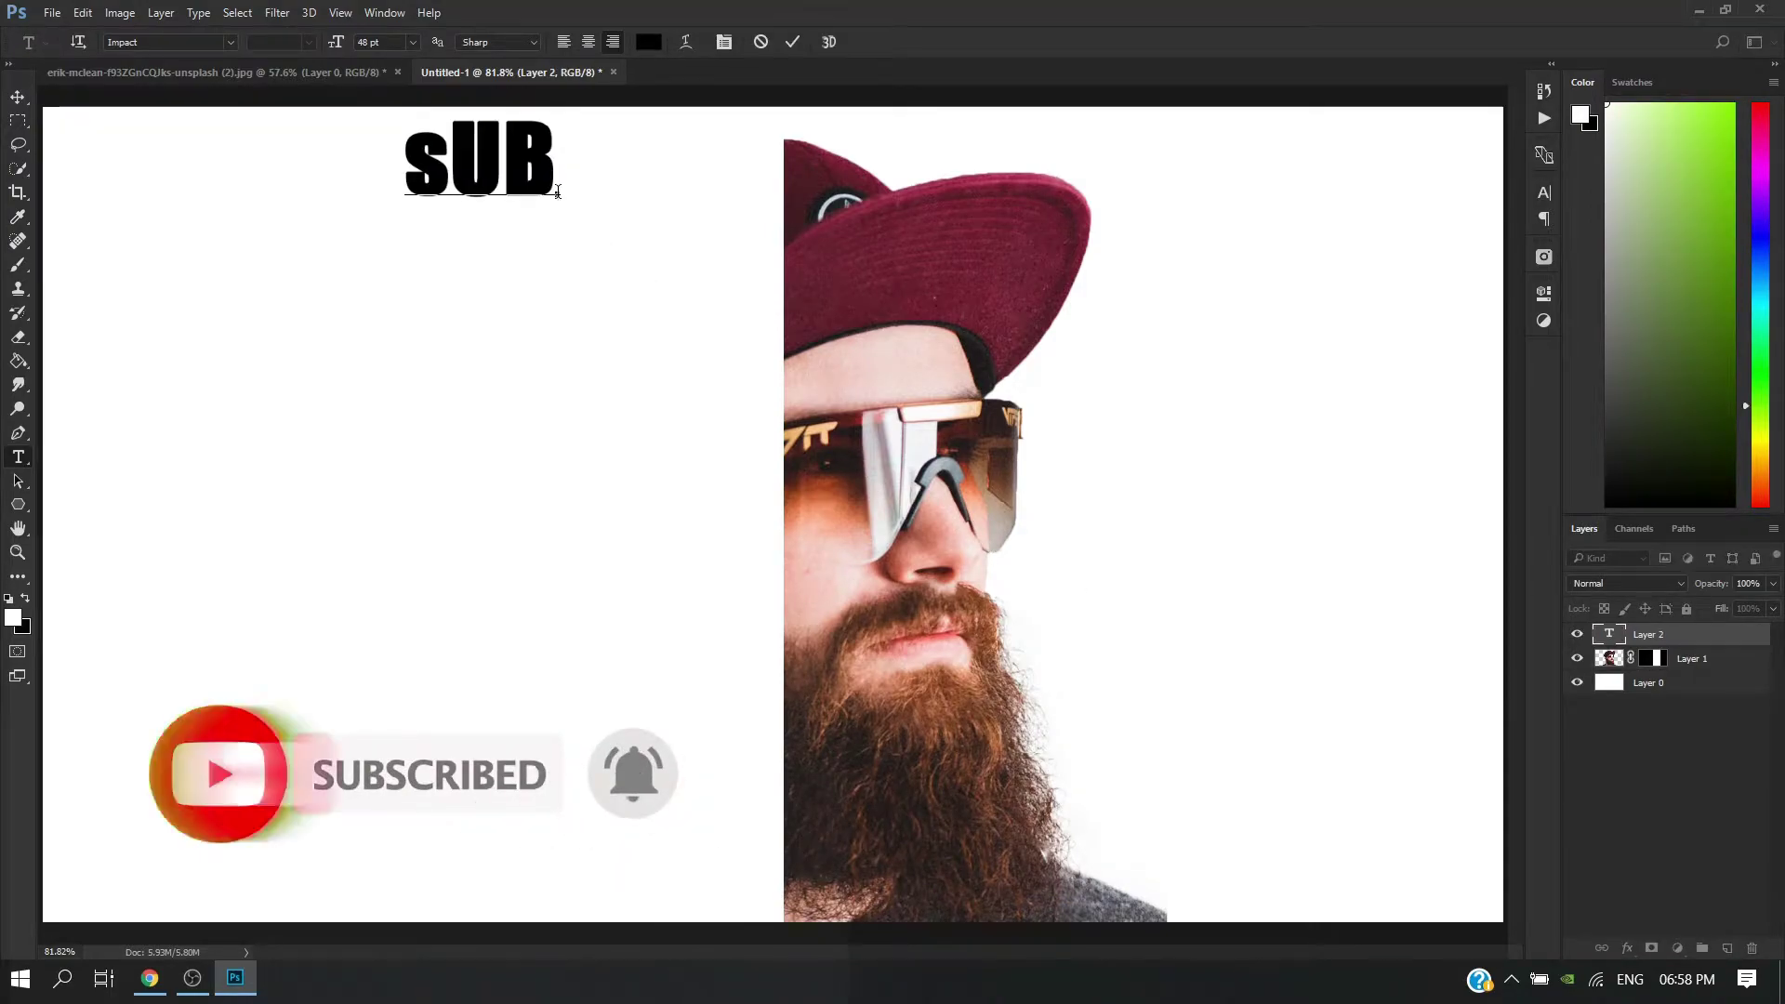
pyautogui.press('BackSpace')
pyautogui.press('BackSpace')
pyautogui.press('BackSpace')
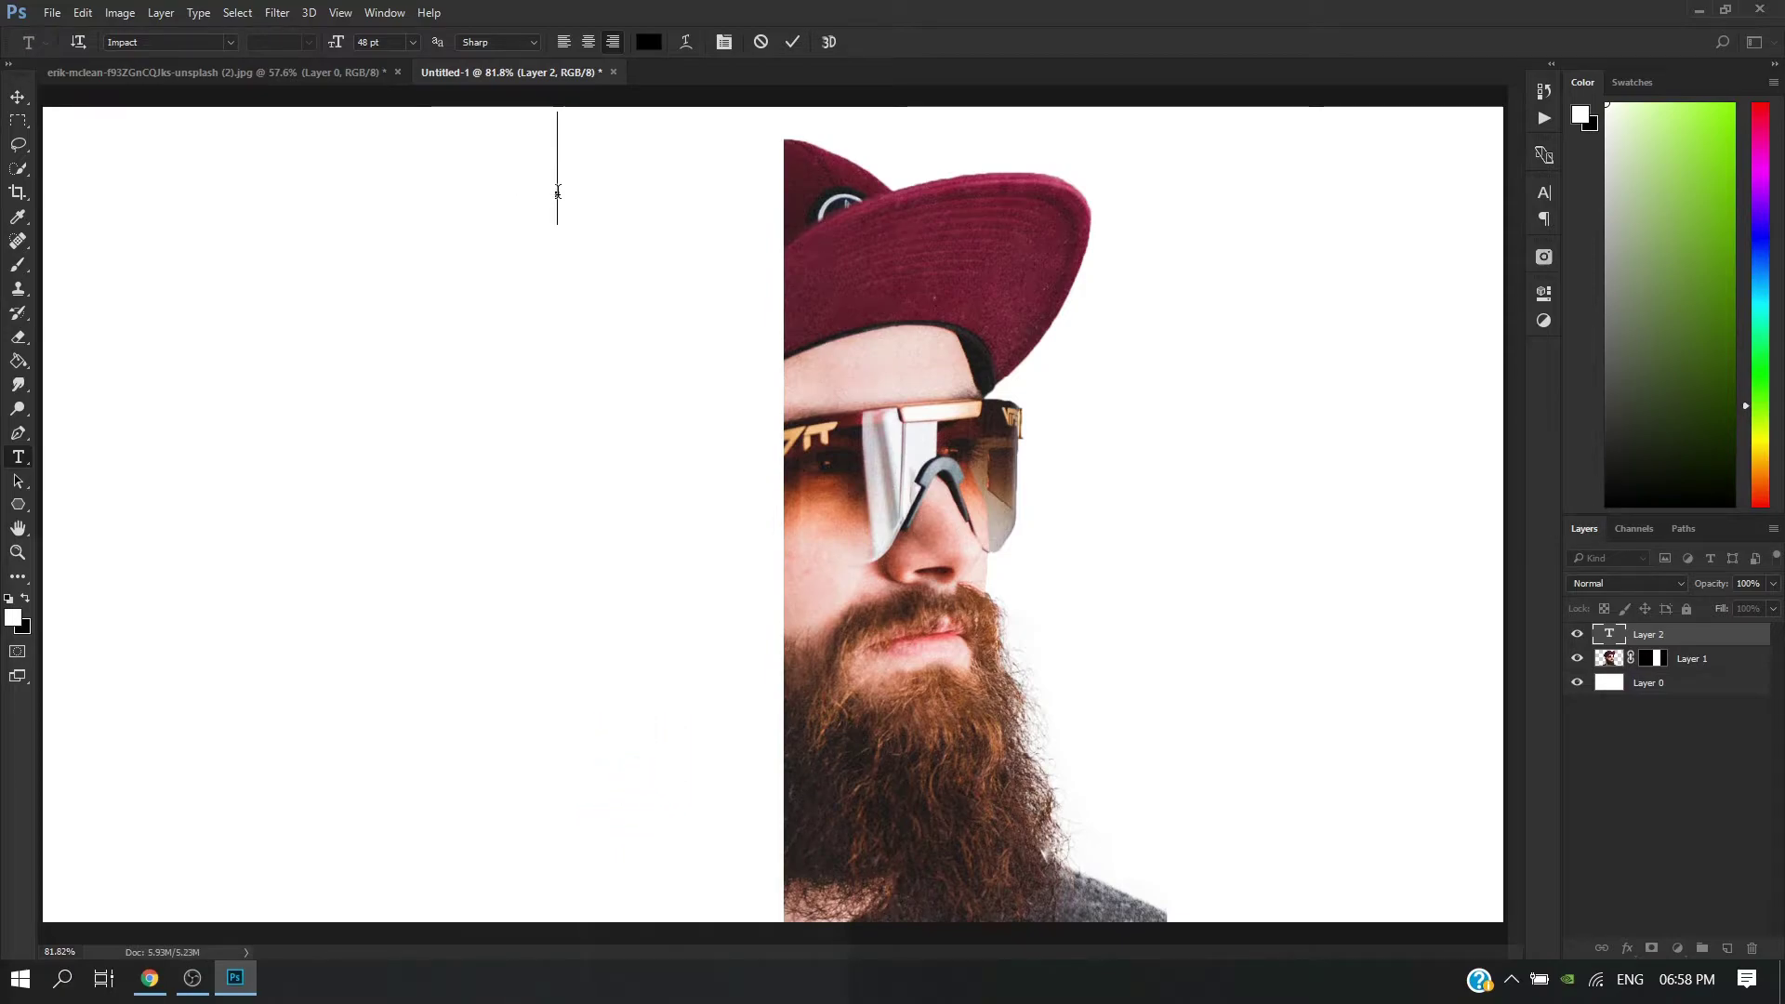
pyautogui.write('SUBSC')
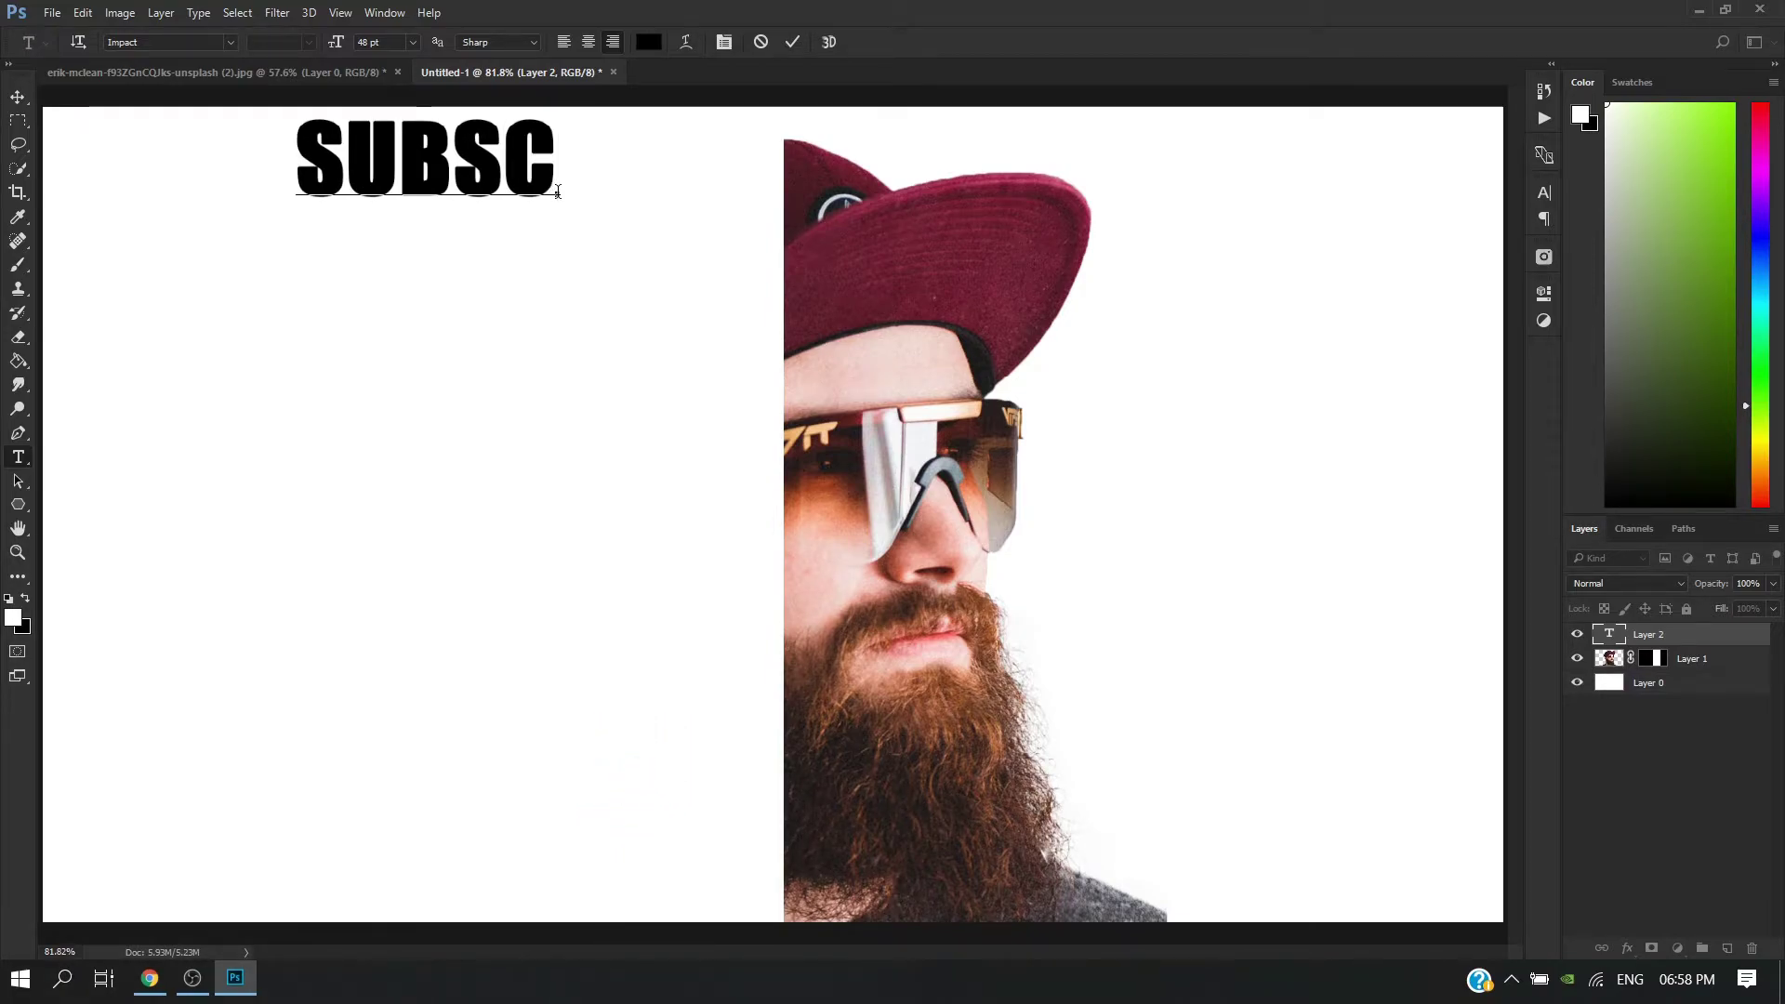
pyautogui.write('RIBE ')
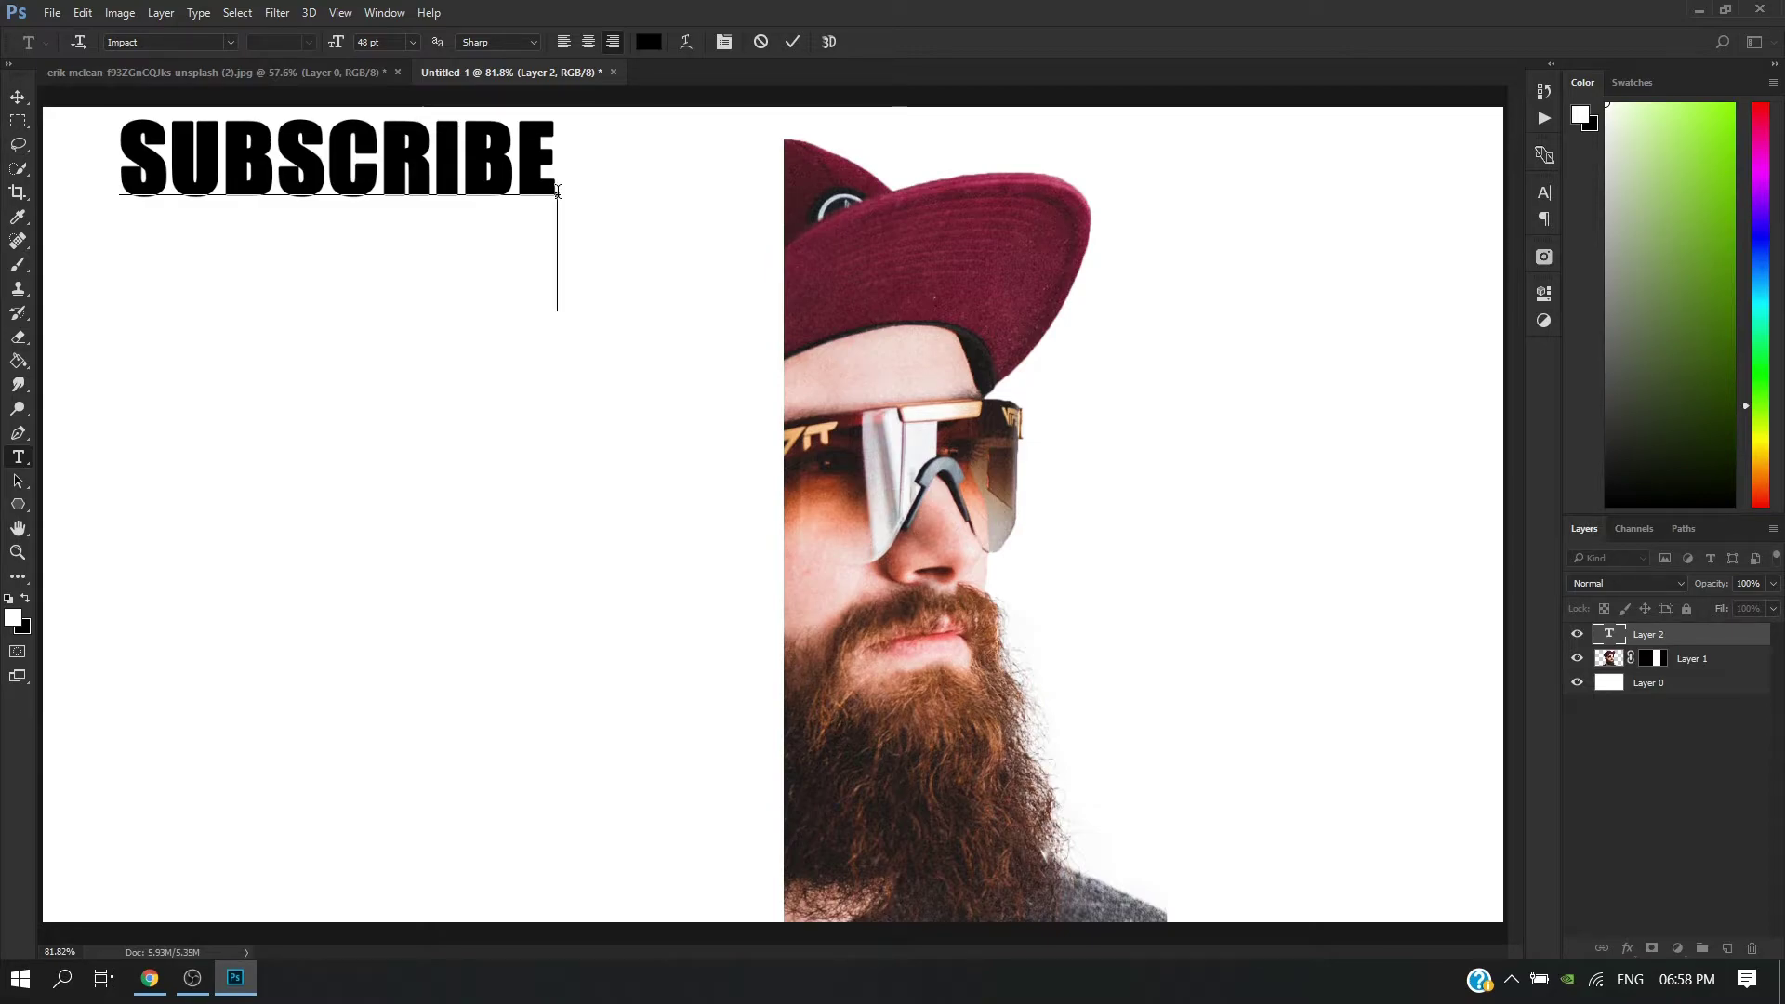
pyautogui.write('MY')
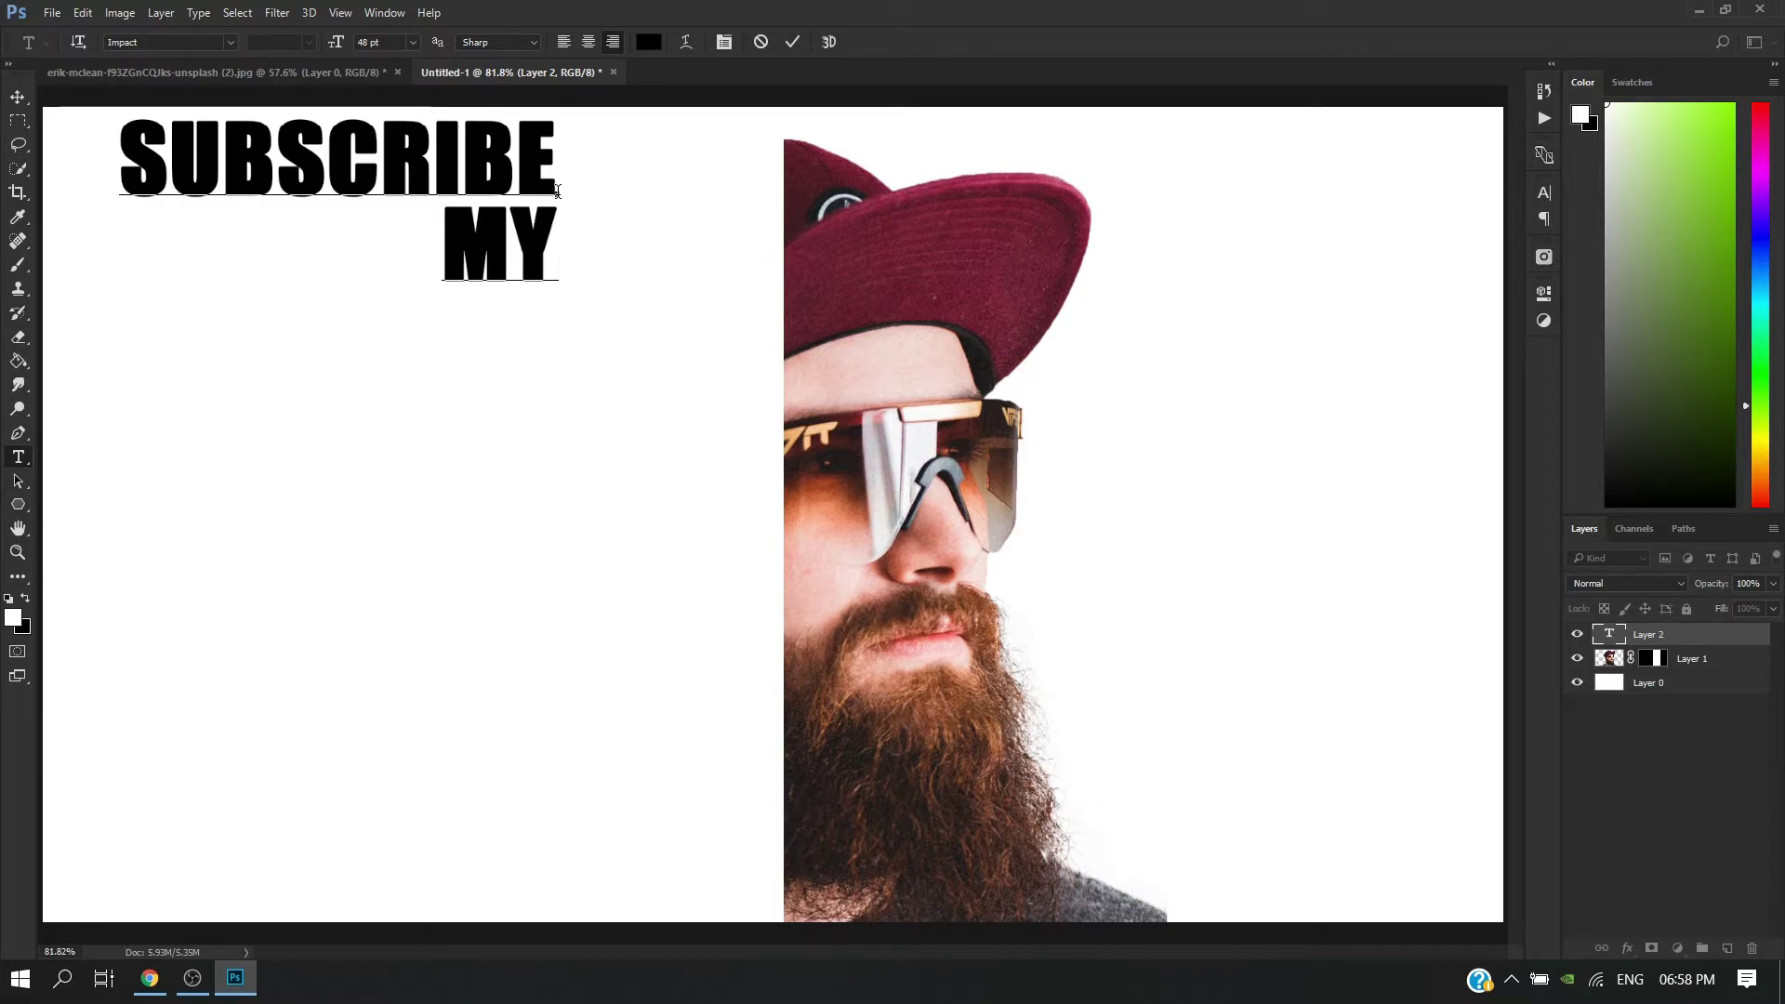
pyautogui.write(' y')
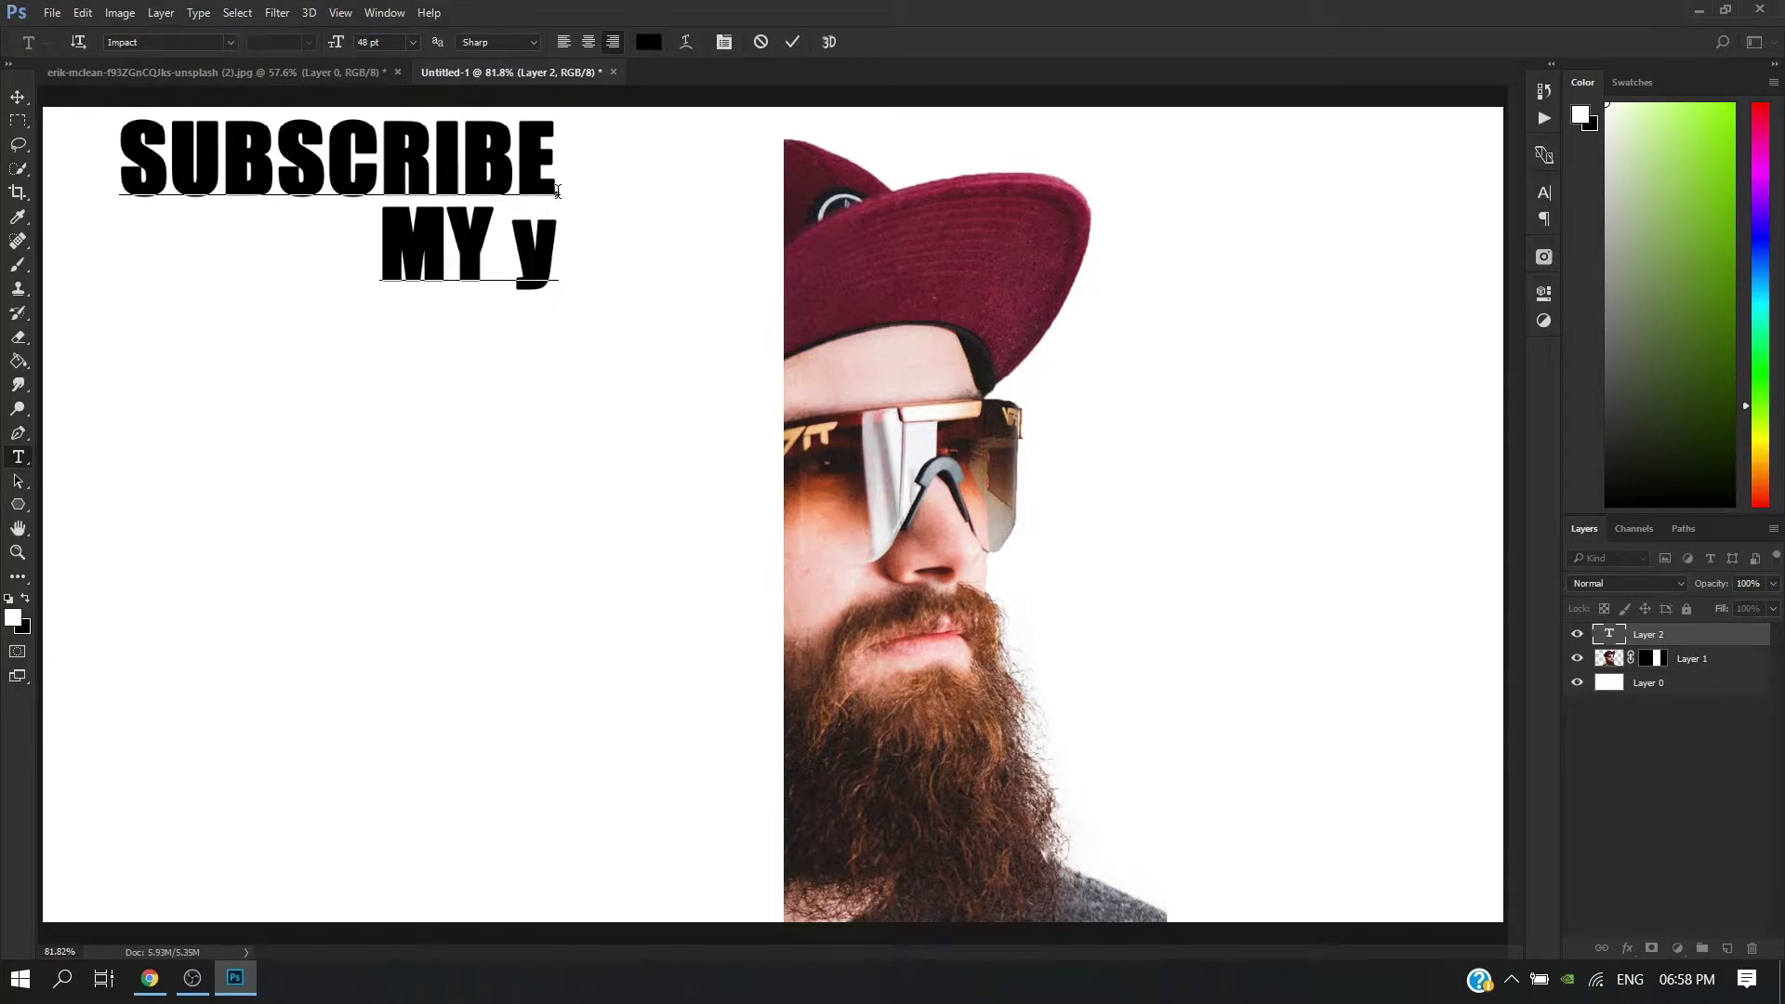
pyautogui.press('BackSpace')
pyautogui.press('BackSpace')
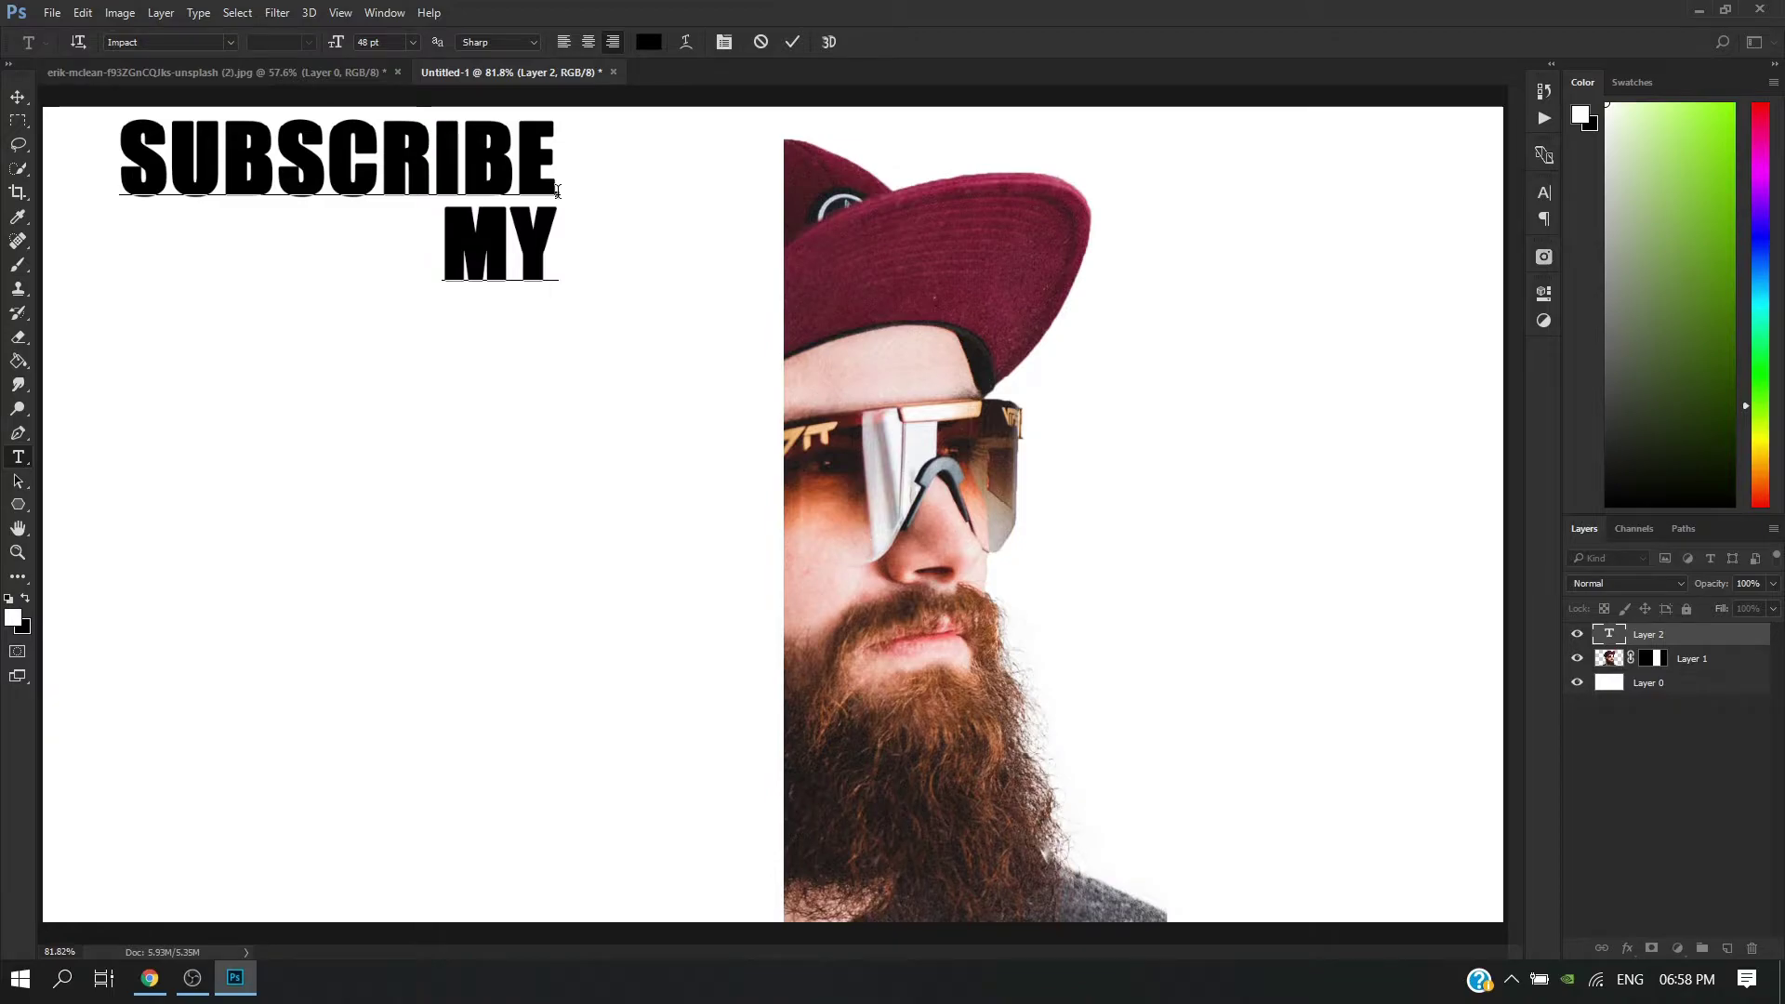
# Step: Continue the text block with the words YOUTUBE, CHANNEL, AND and SUPPORT, each on its own line
pyautogui.write('YOUTUBE')
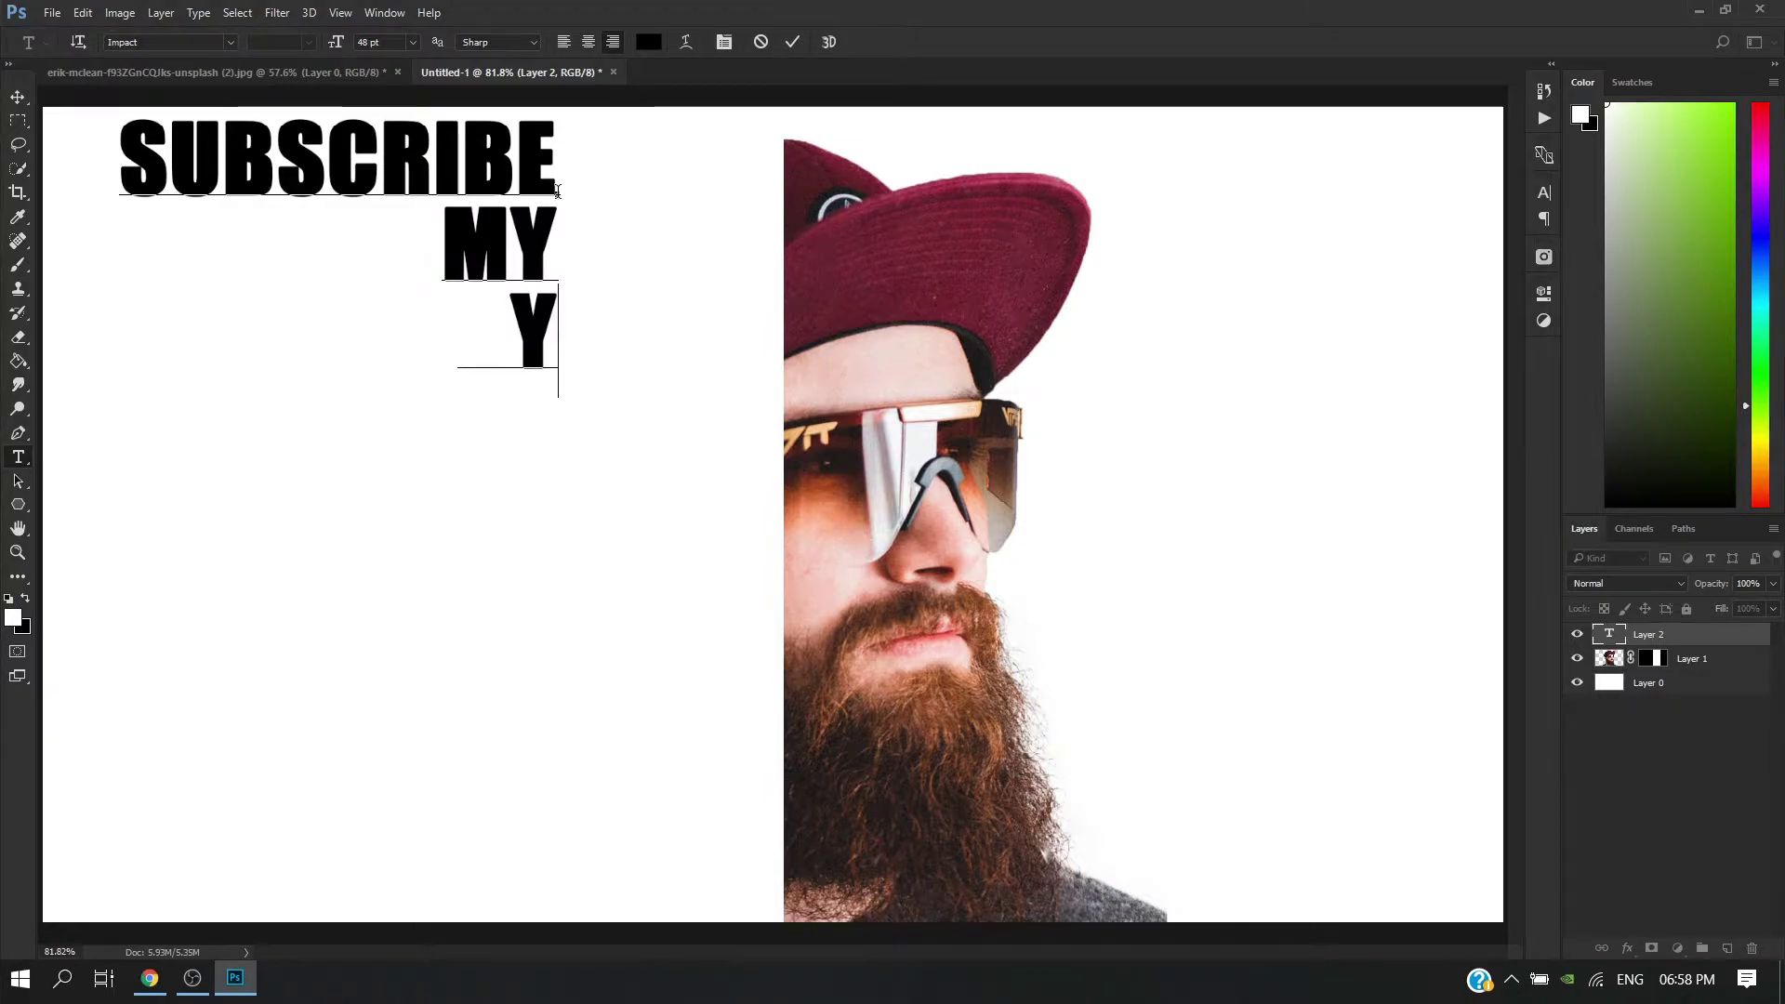
pyautogui.press('Return')
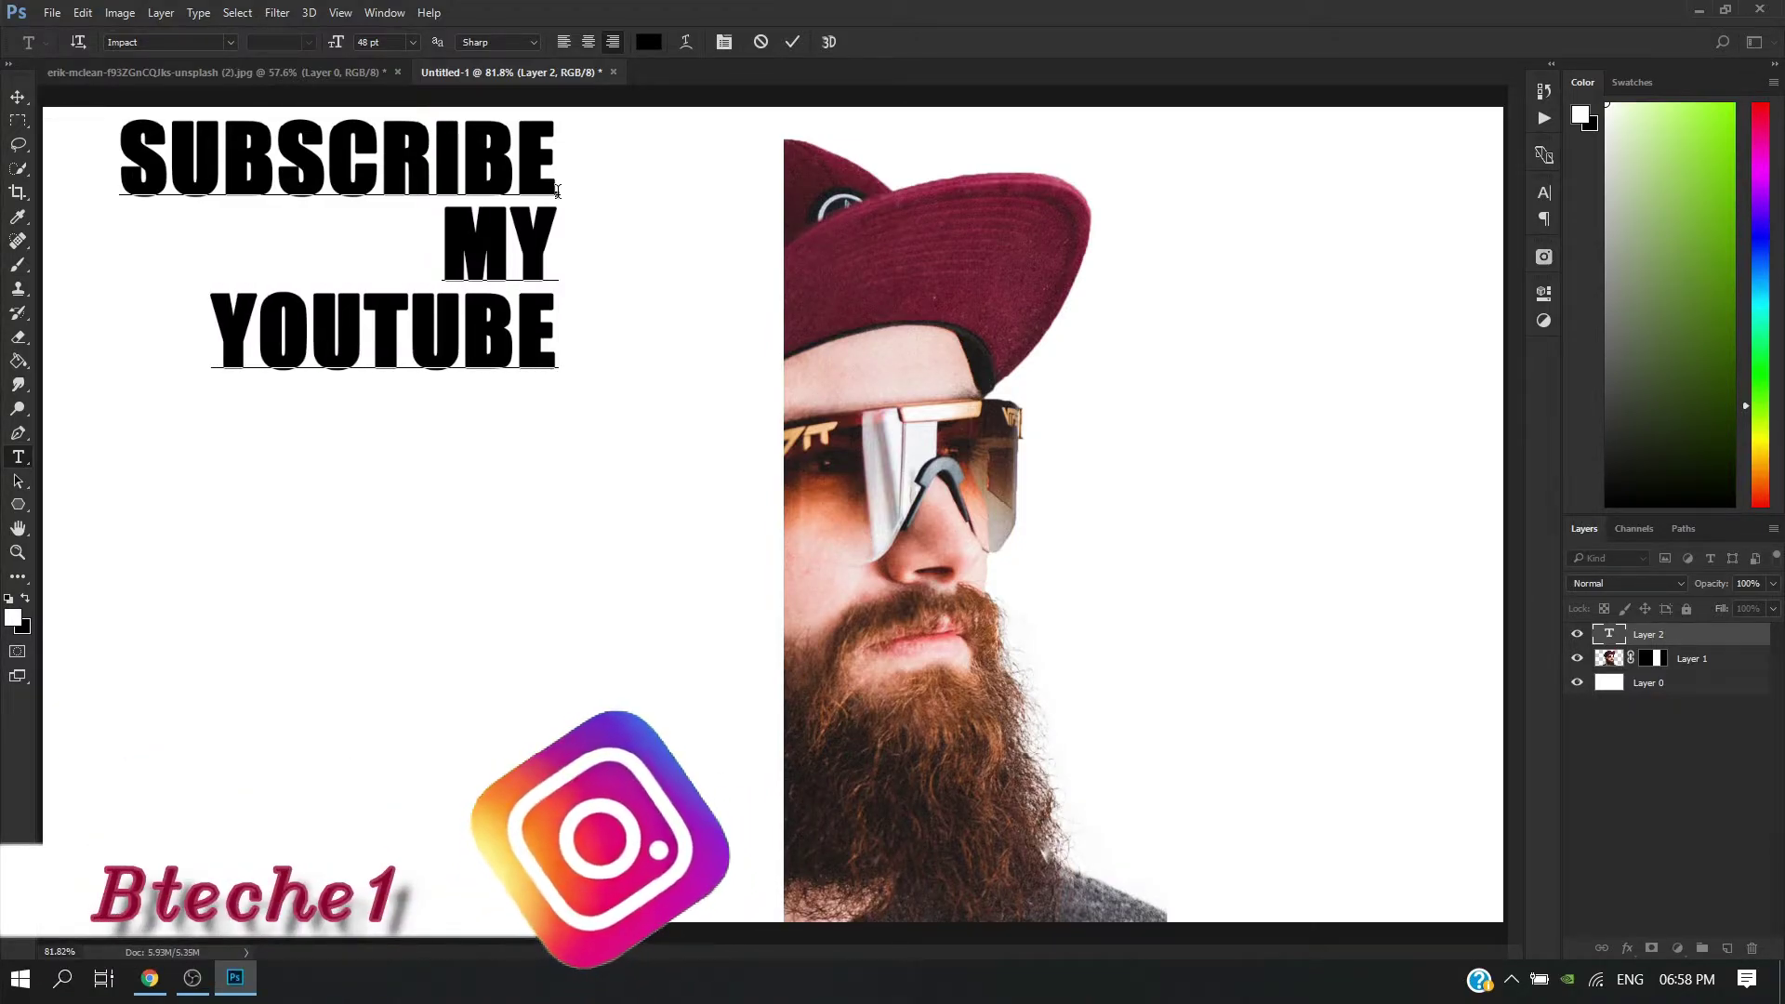
pyautogui.write('CHANNEL')
pyautogui.press('Return')
pyautogui.write('AN')
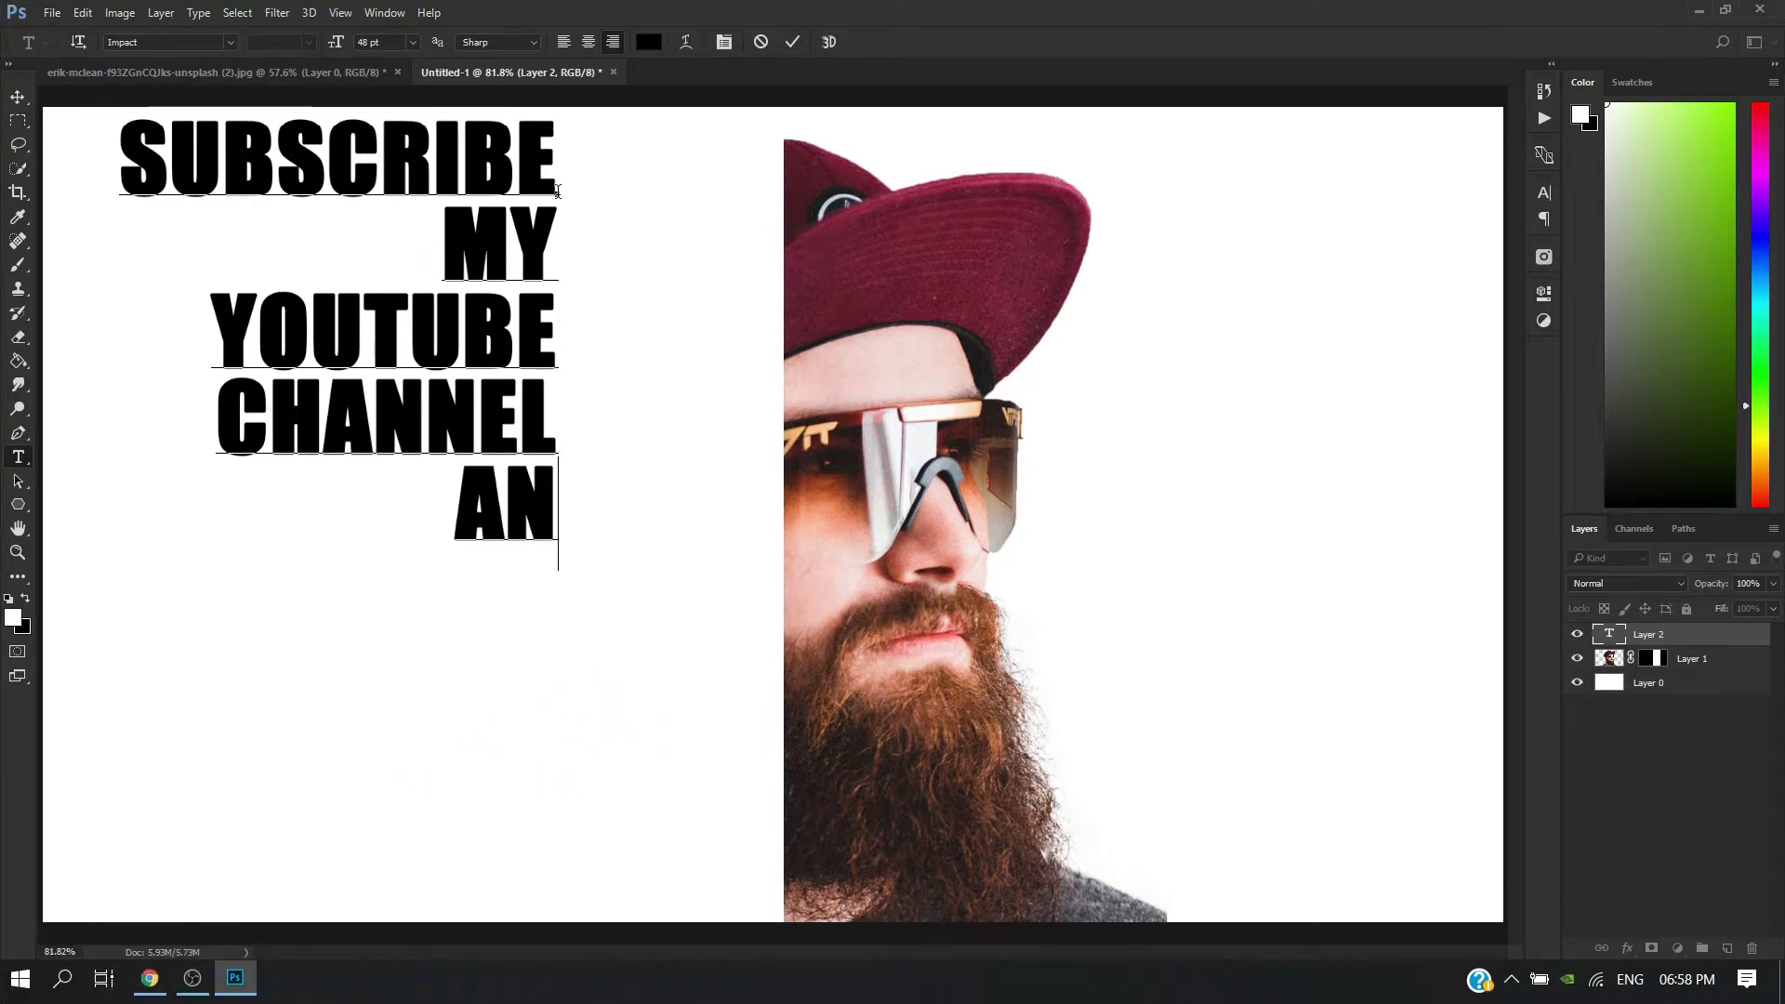
pyautogui.write('D SUPPORT')
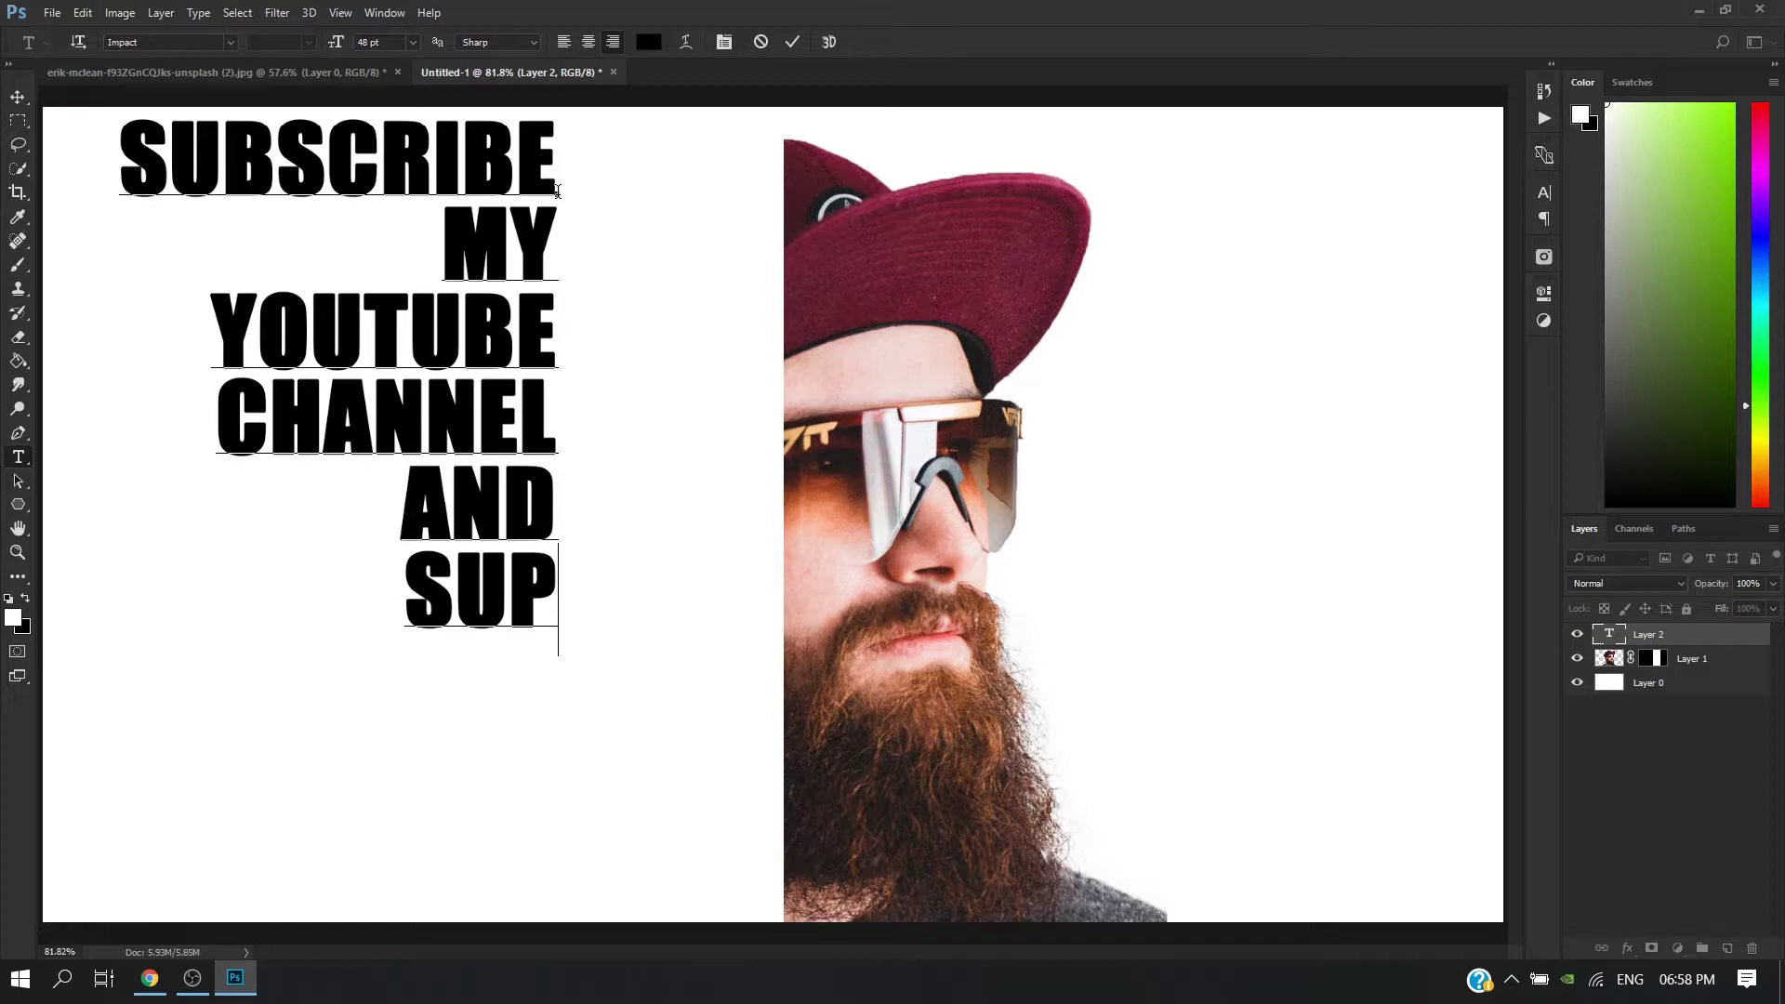
# Step: Finish the text block with the lines FOR and NEXT TUTORIAL
pyautogui.press('Return')
pyautogui.write('TO')
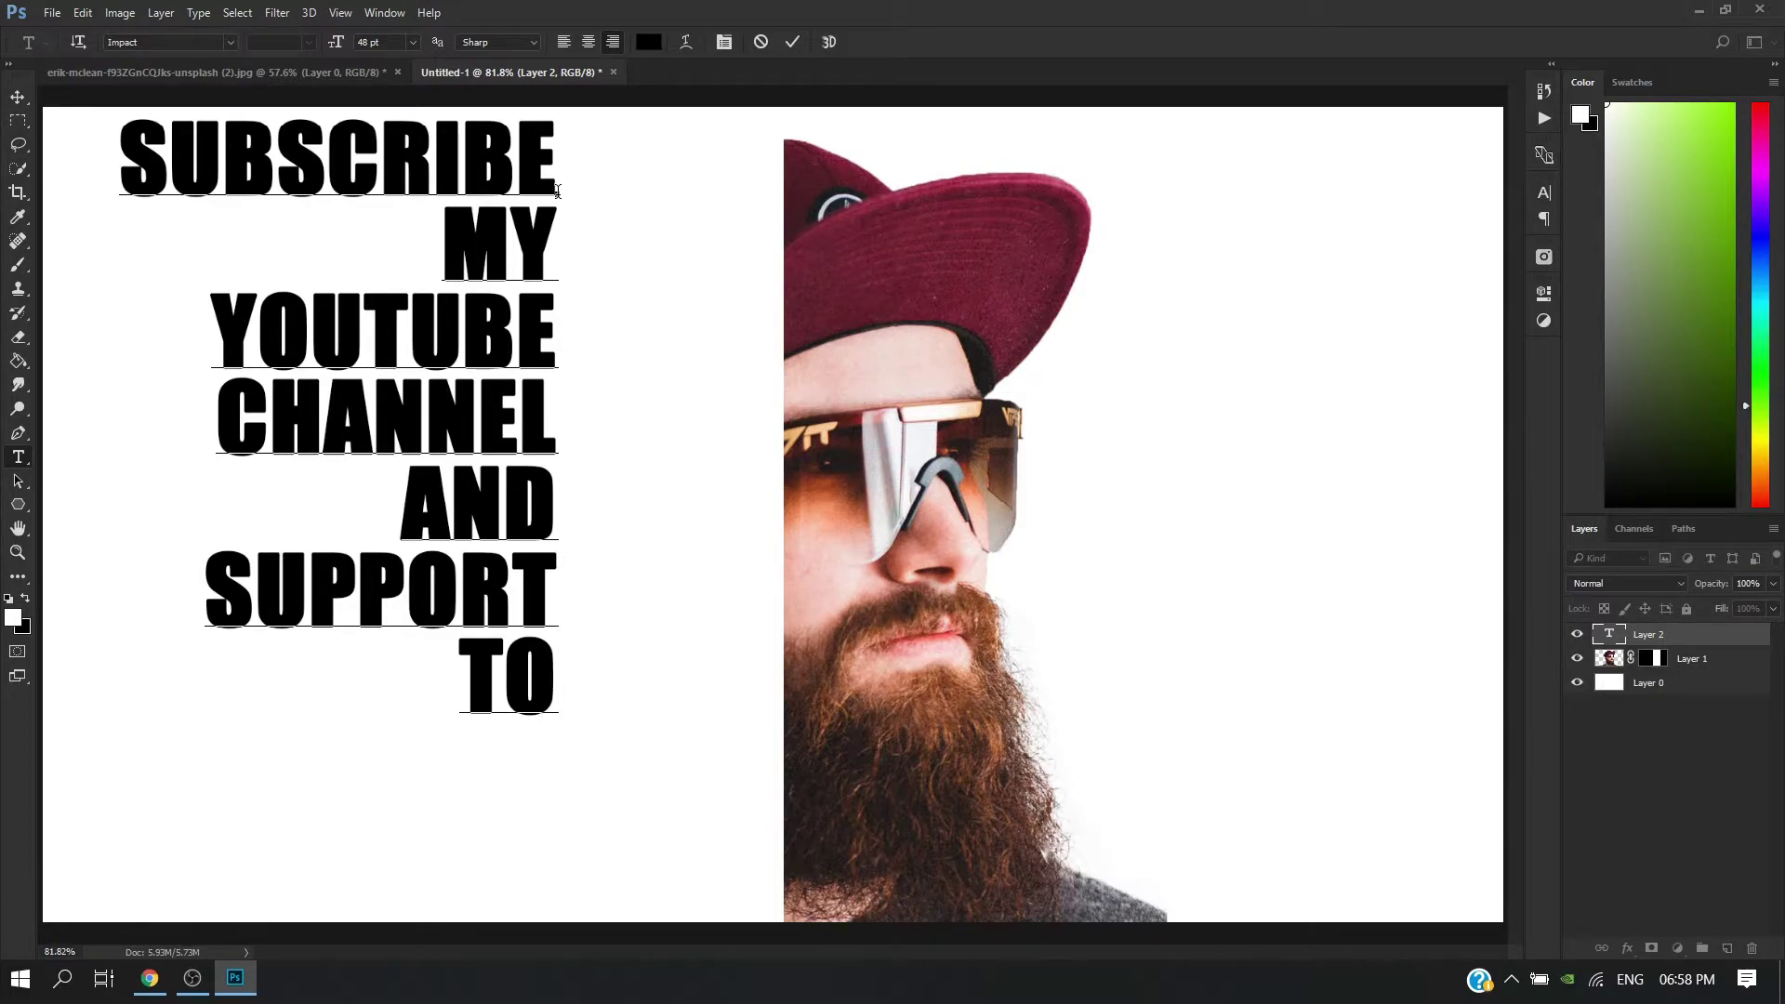
pyautogui.press('BackSpace')
pyautogui.press('BackSpace')
pyautogui.press('BackSpace')
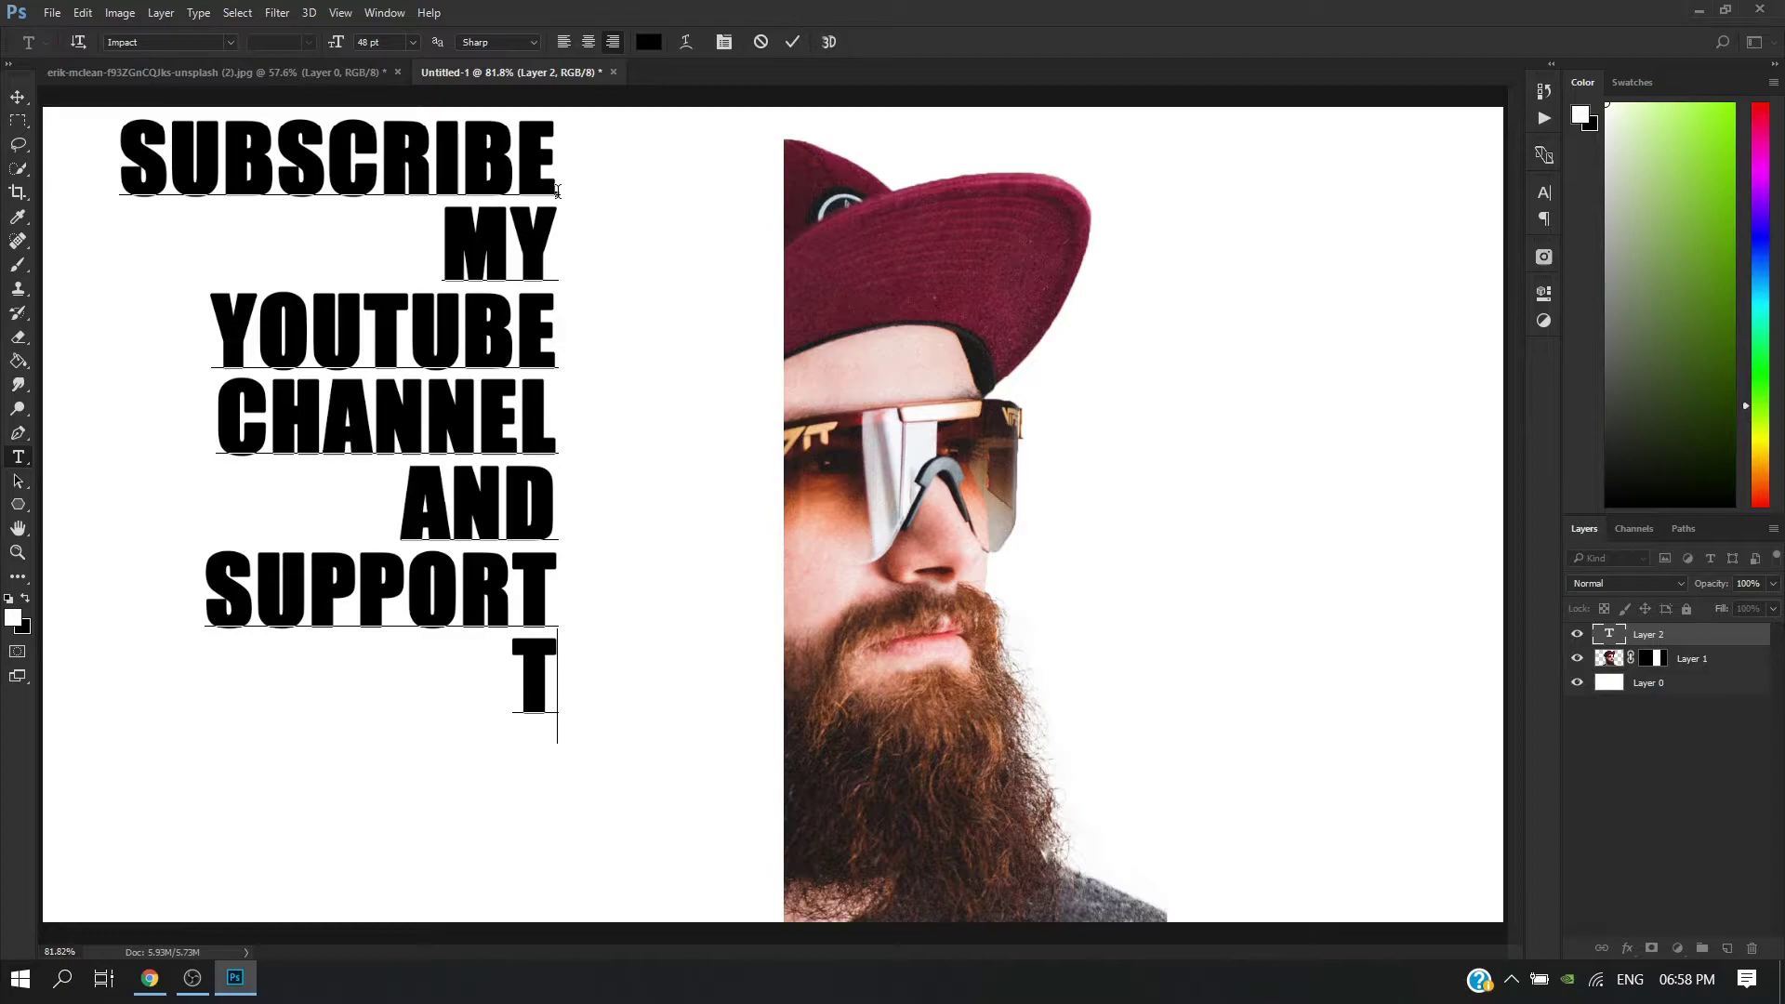
pyautogui.write('O')
pyautogui.press('BackSpace')
pyautogui.write('FOR')
pyautogui.press('Return')
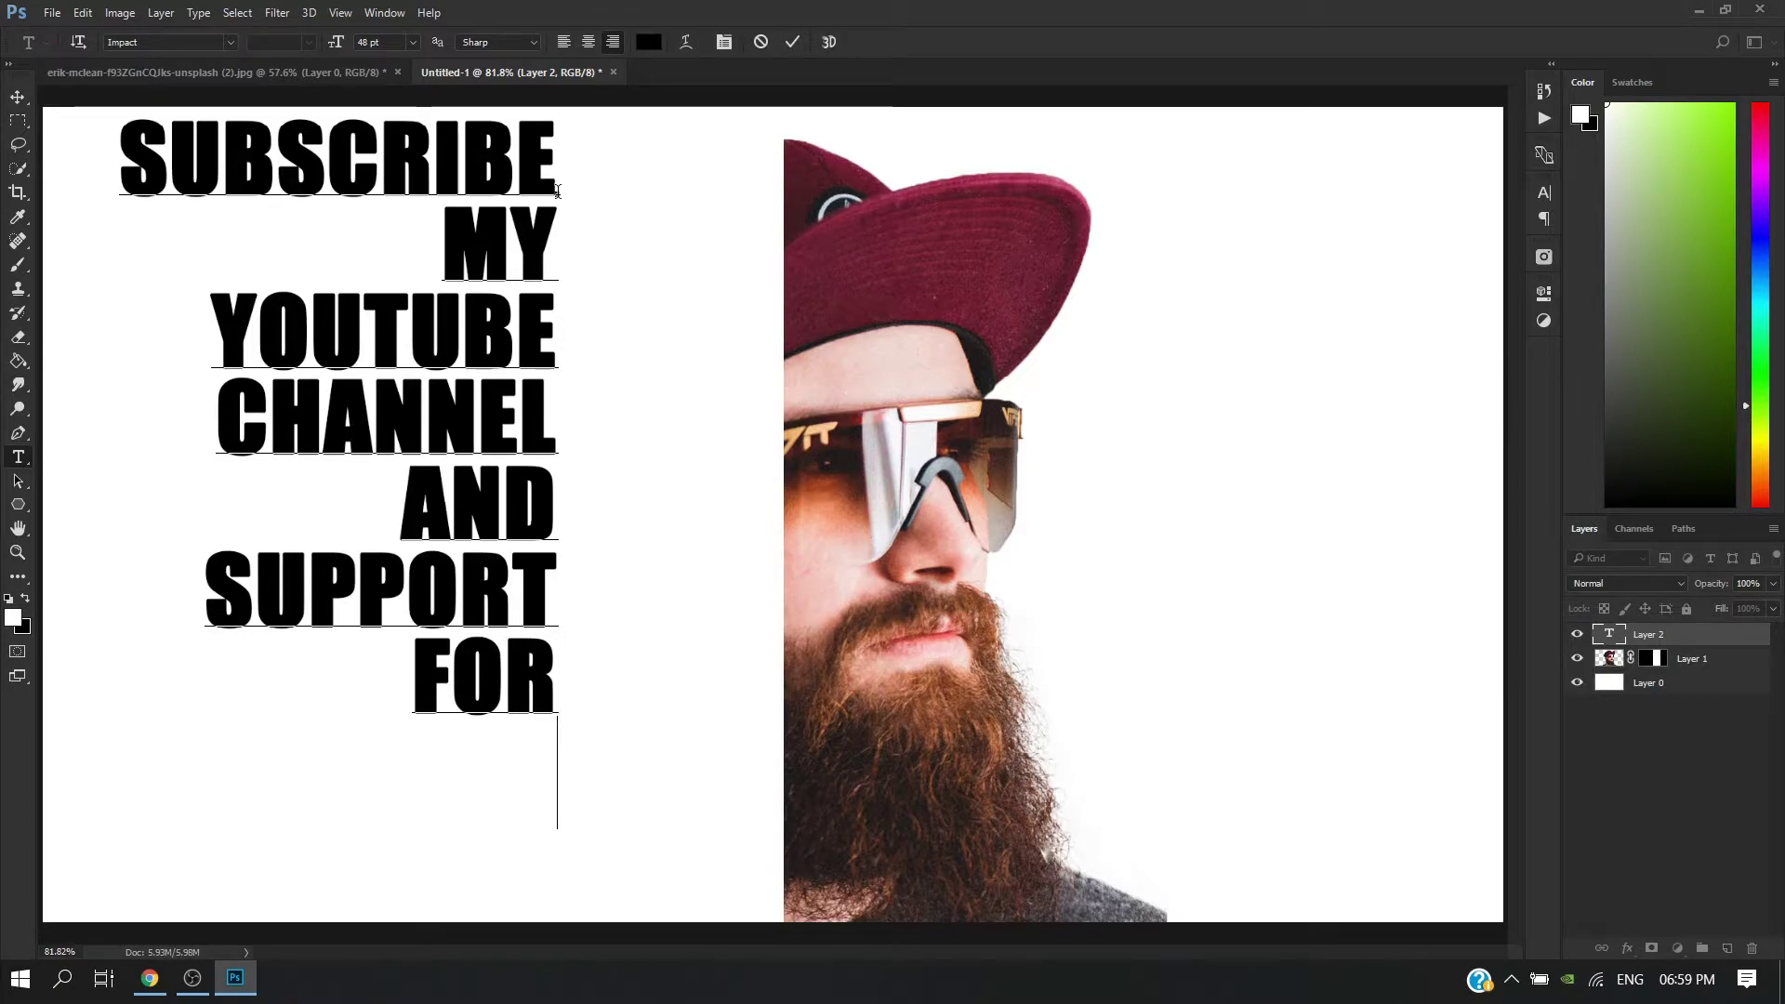
pyautogui.write('NEXT TUTORIA')
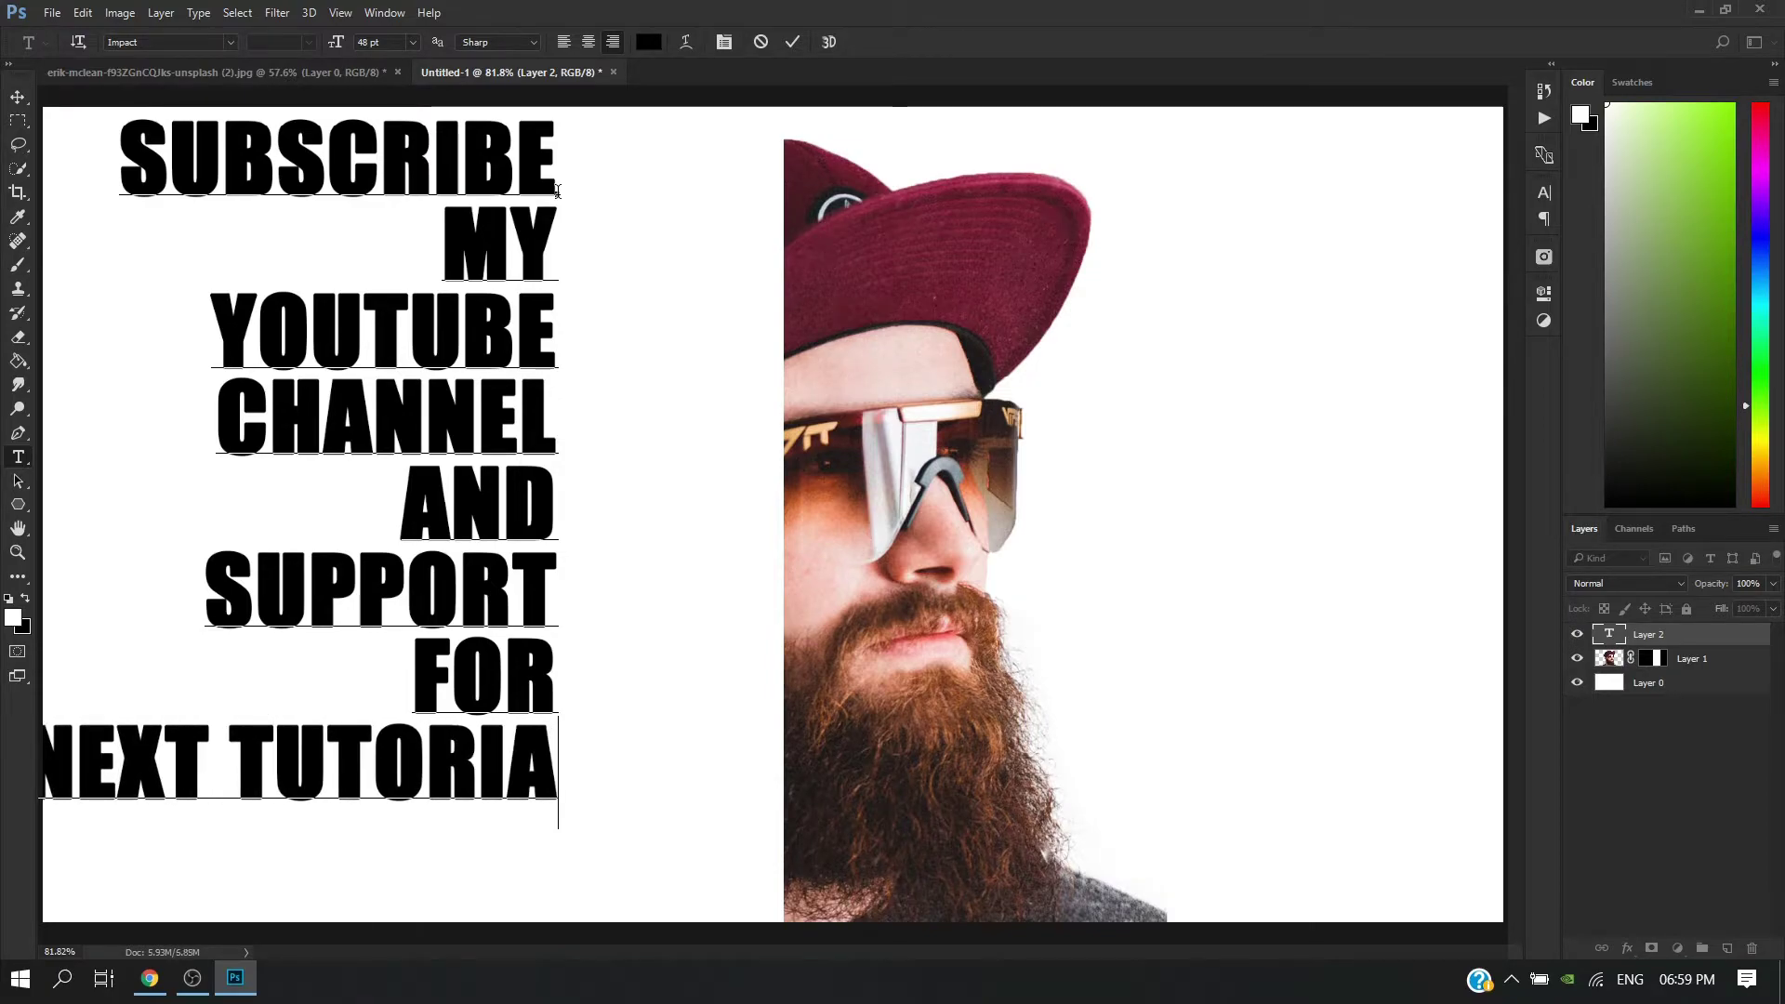
pyautogui.write(';')
pyautogui.press('BackSpace')
pyautogui.write('L')
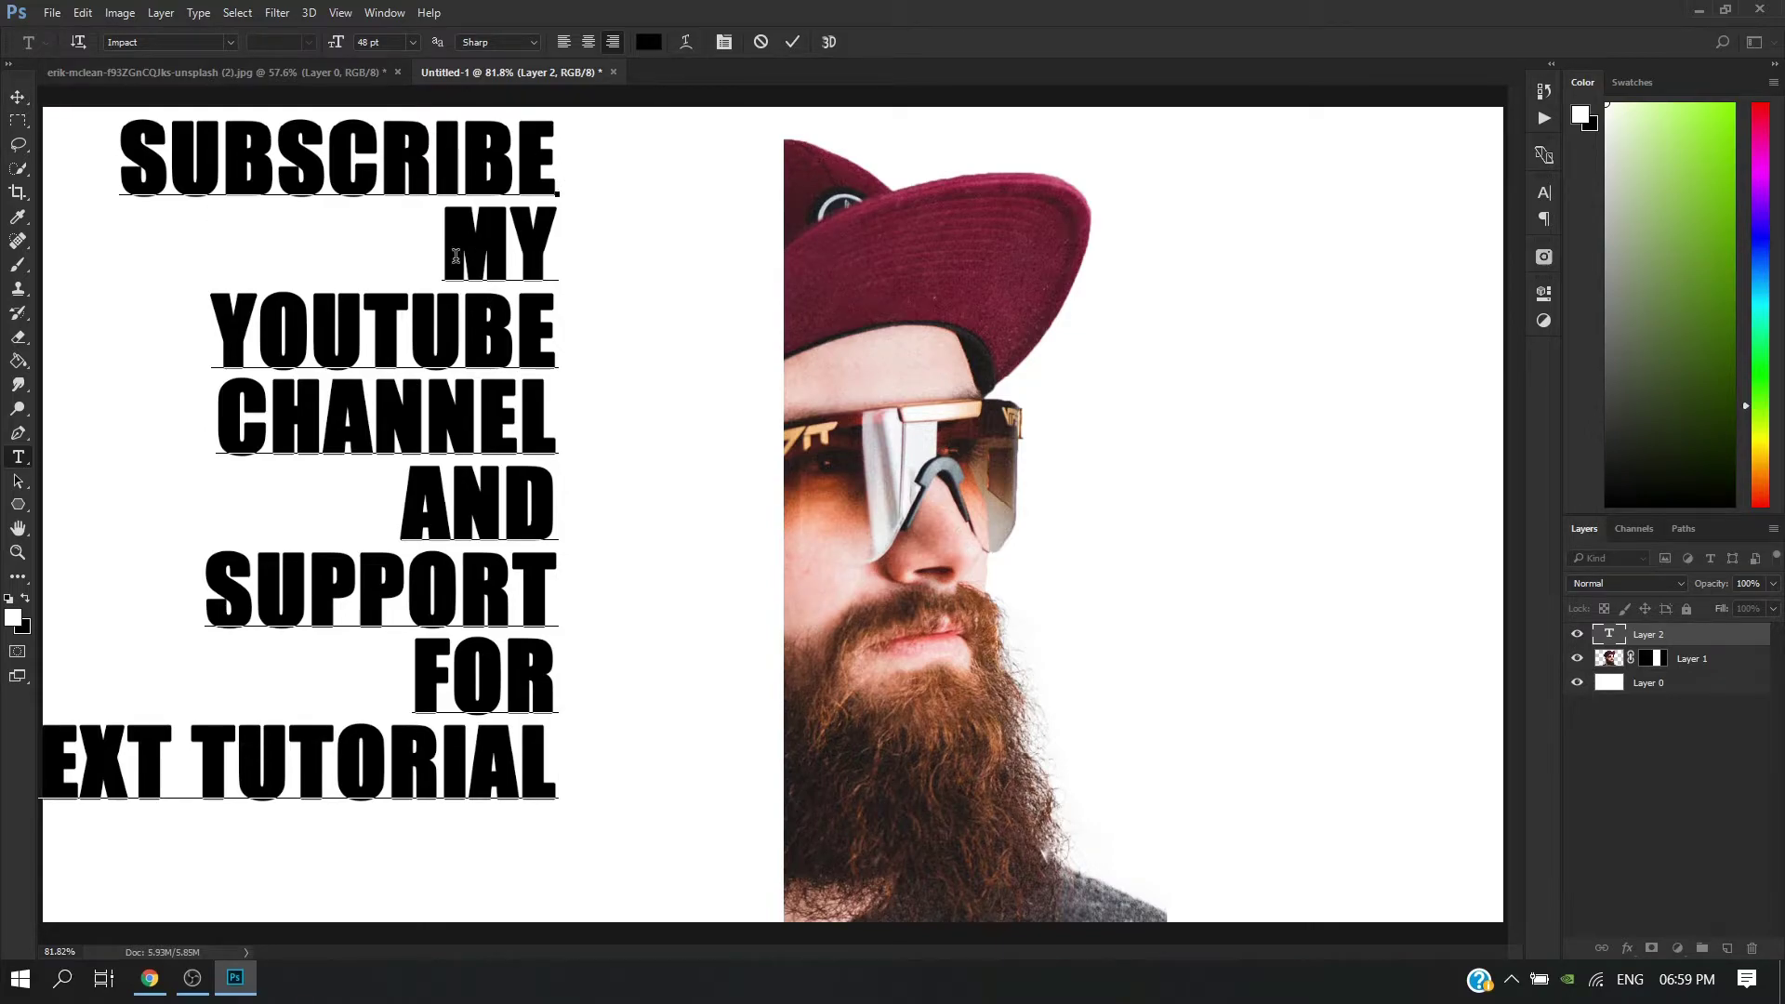
# Step: Rebreak the start of the text so SUBSCRIBE MY shares the first line and YOUTUBE stands on the second
pyautogui.click(554, 239)
pyautogui.press('Delete')
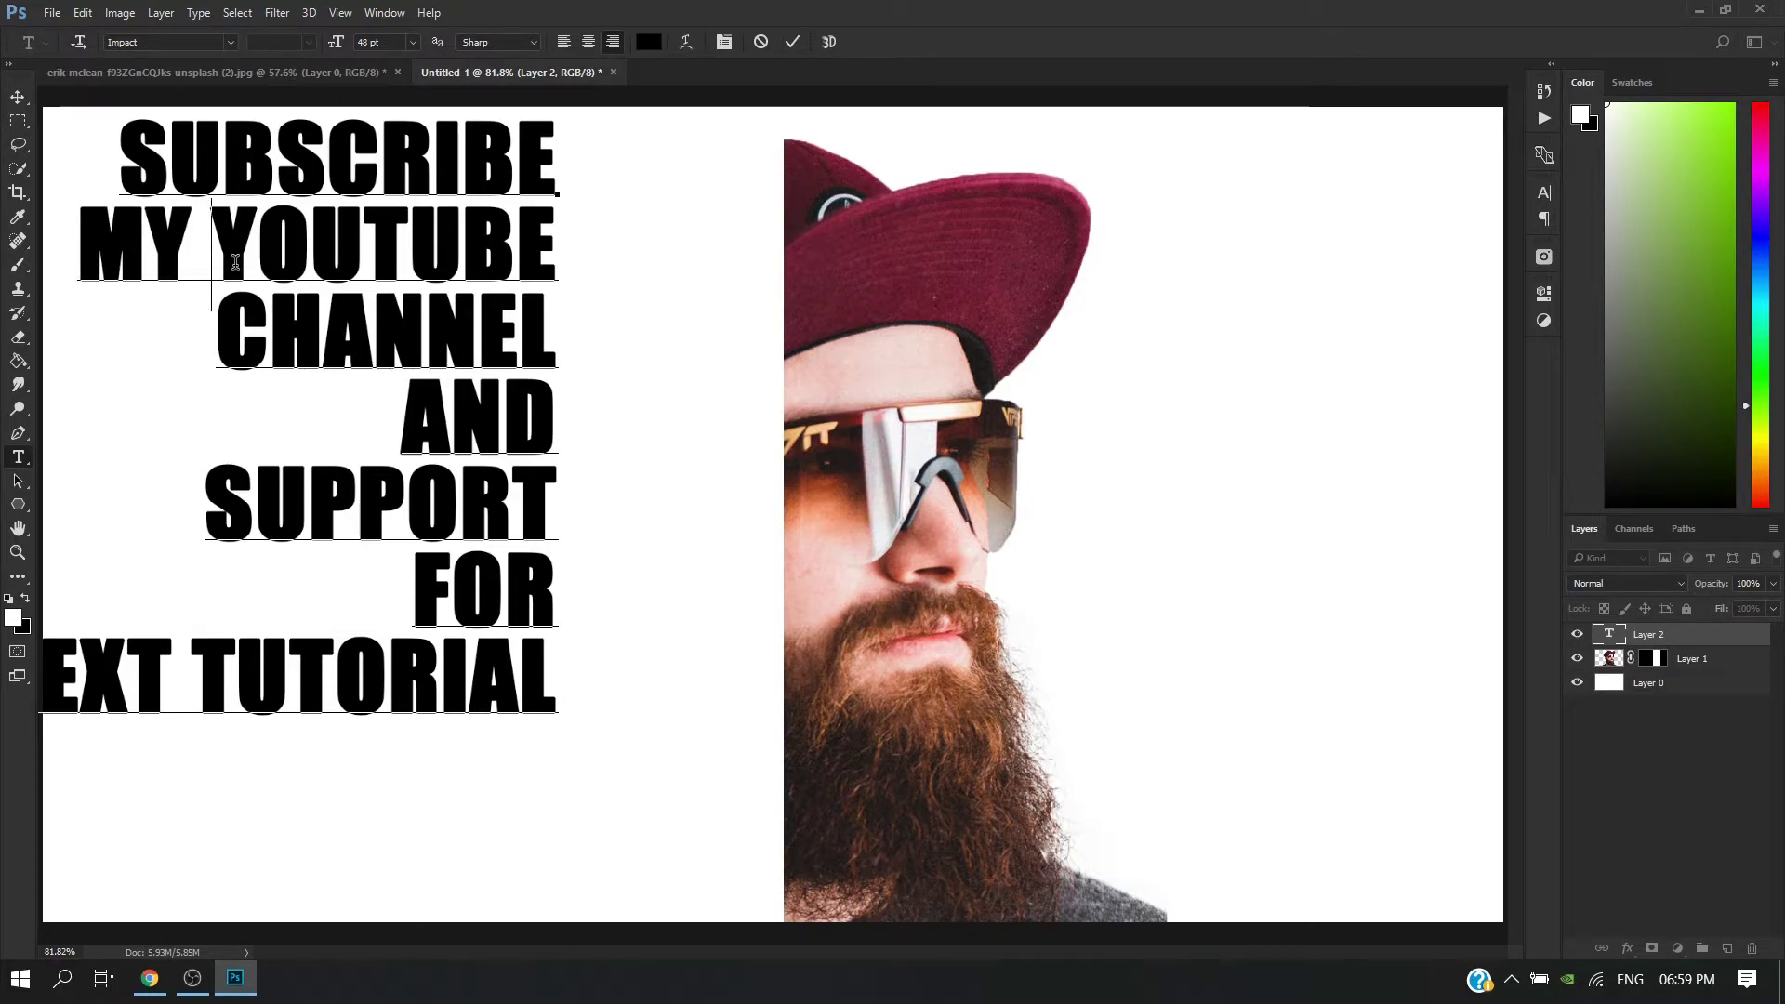
pyautogui.press('Left')
pyautogui.press('Left')
pyautogui.press('Left')
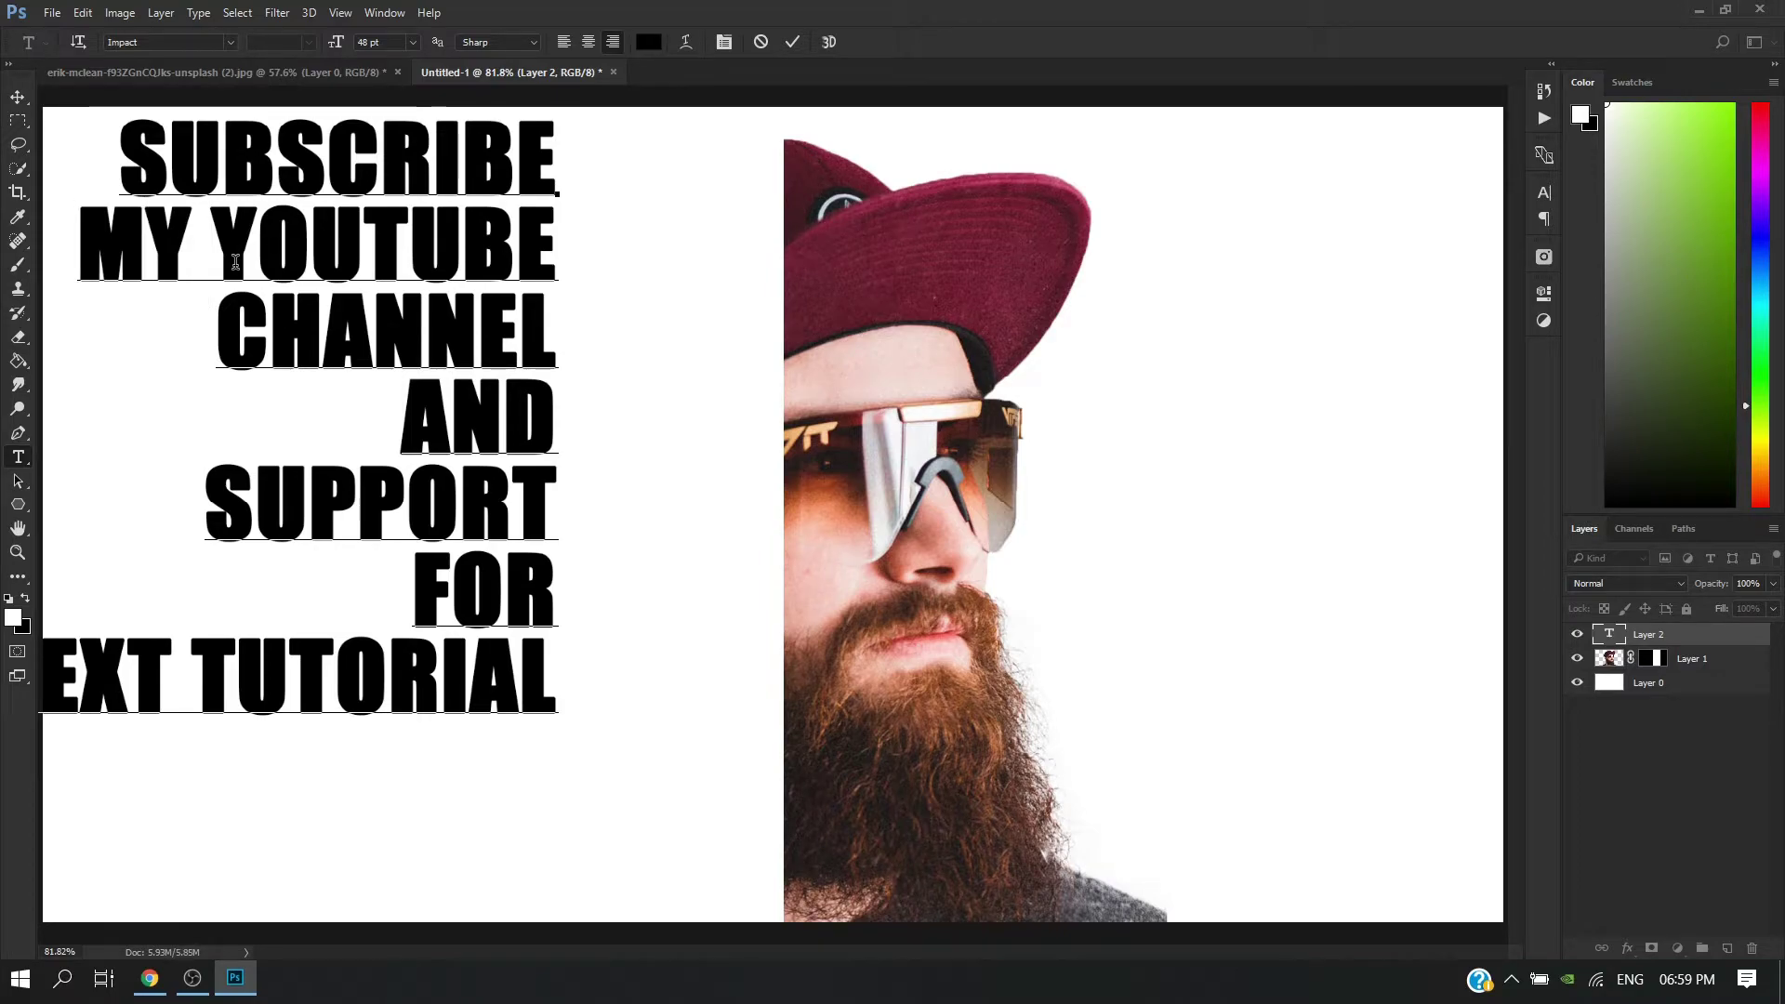
pyautogui.press('BackSpace')
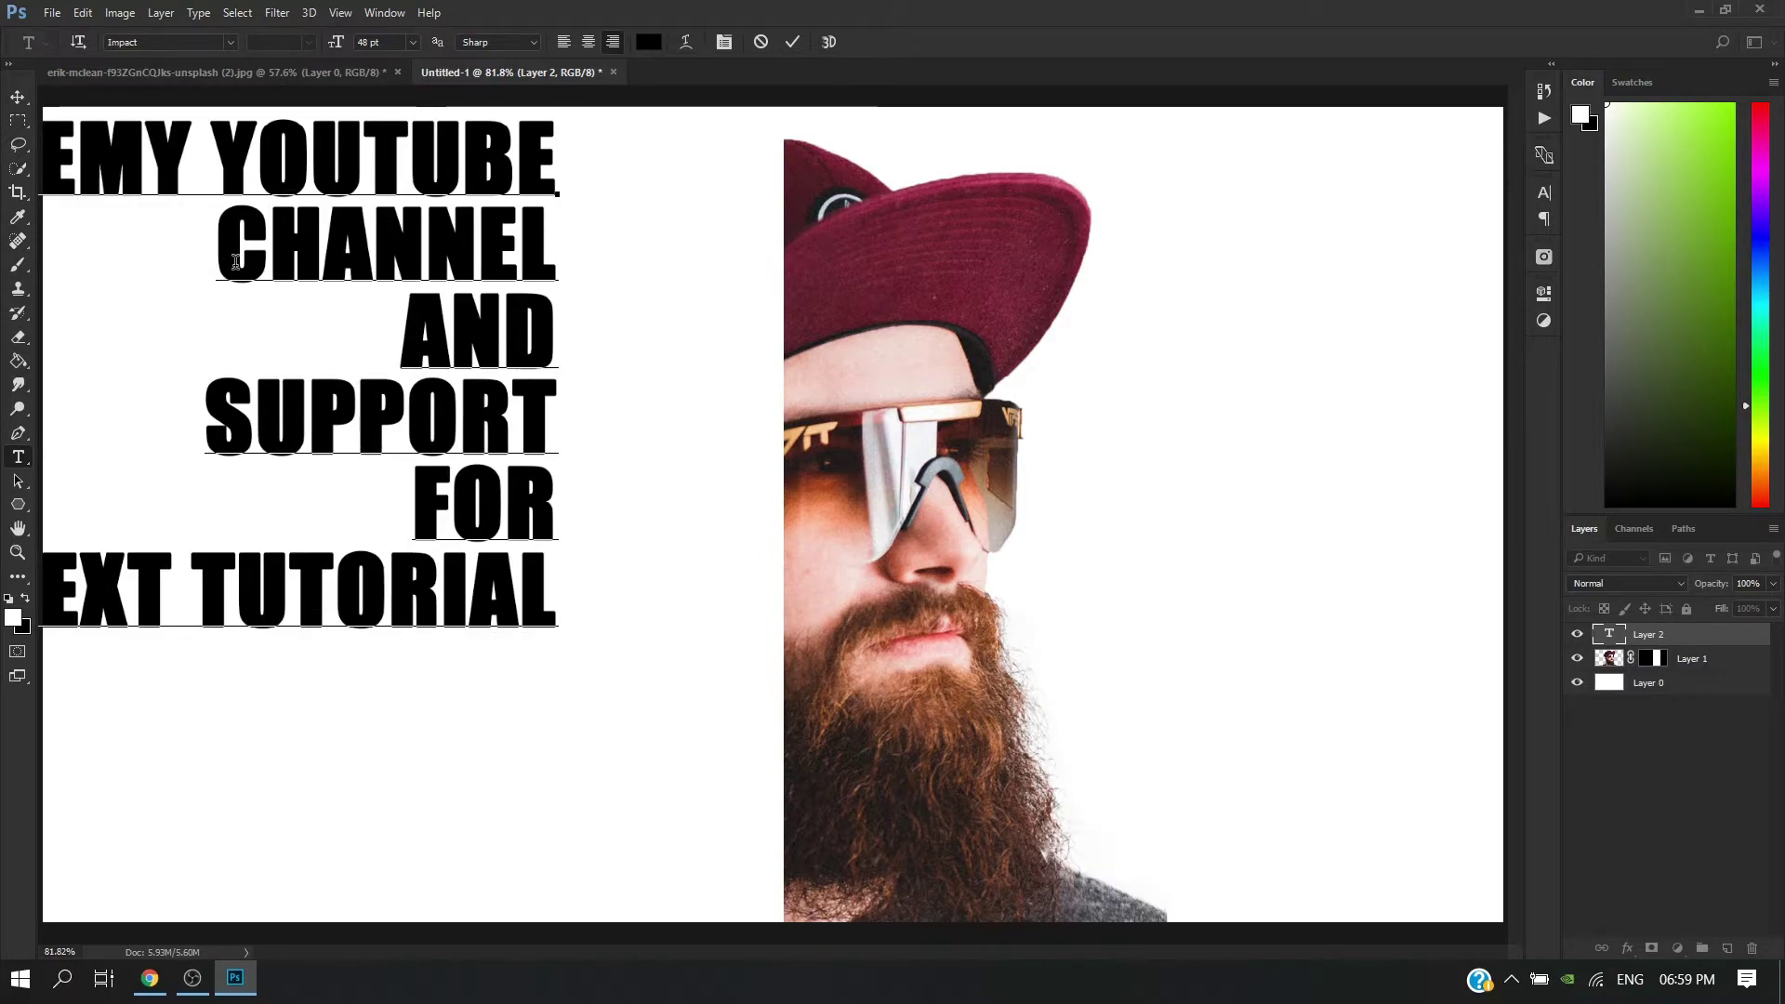
pyautogui.press('Right')
pyautogui.press('Right')
pyautogui.press('Right')
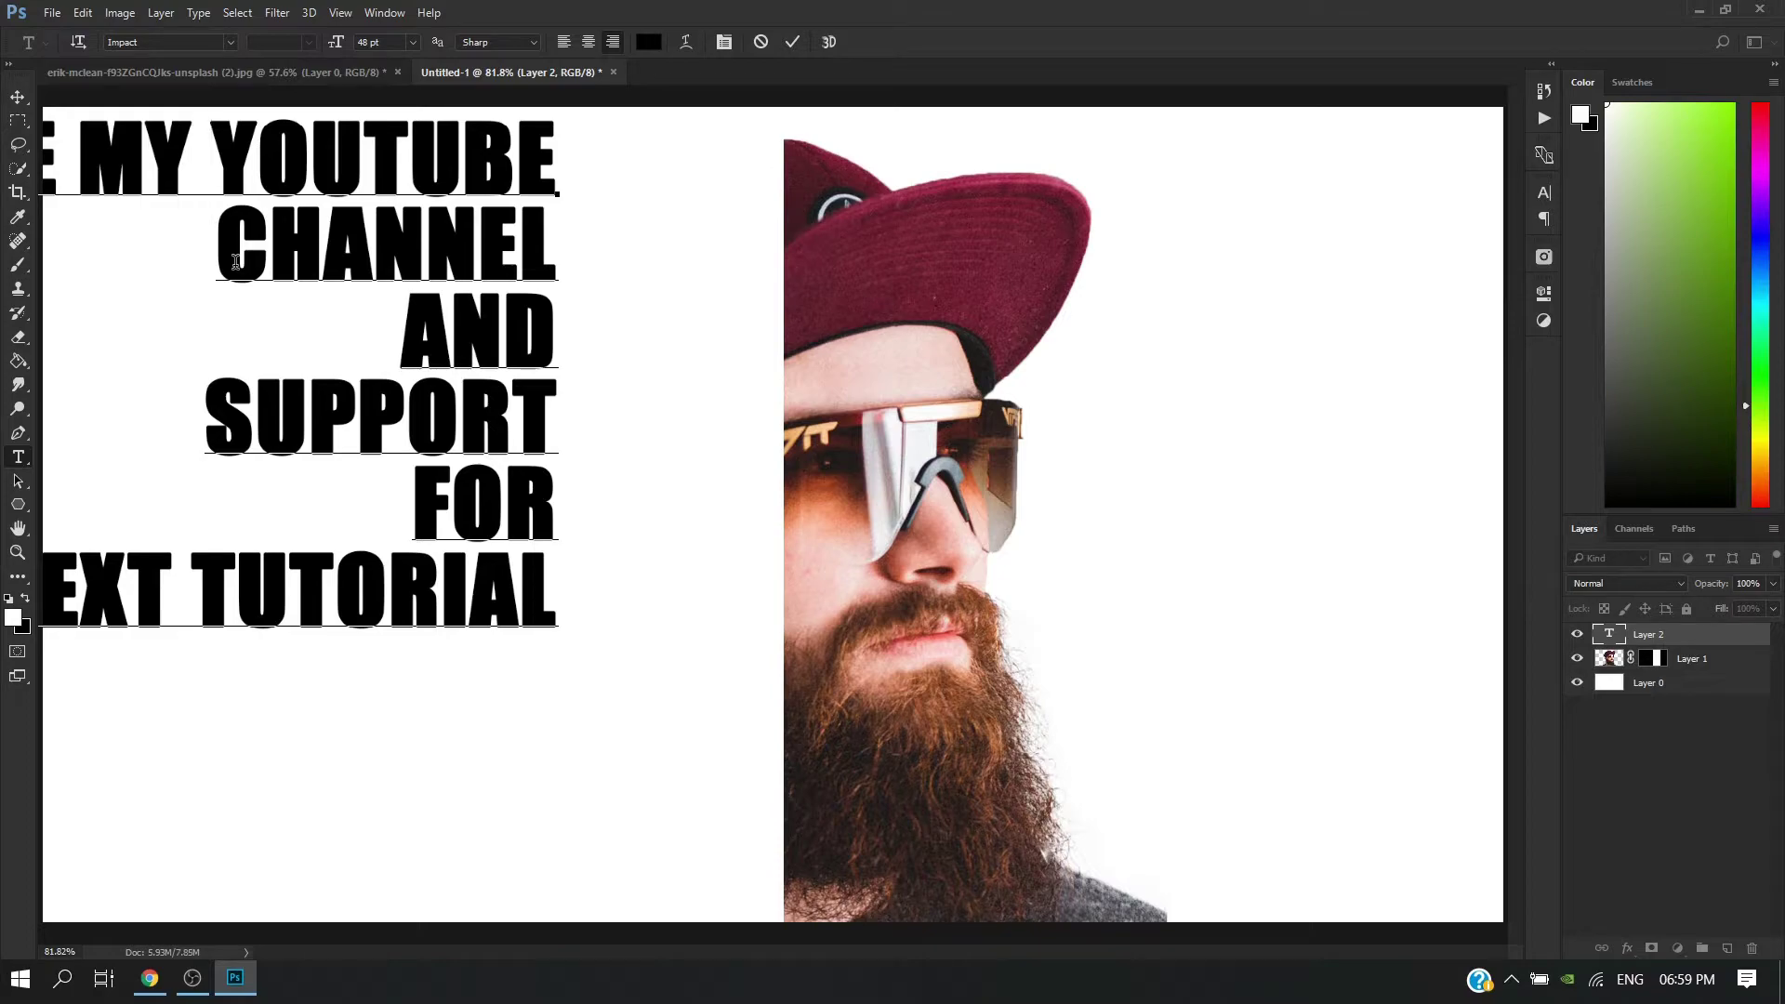
pyautogui.press('BackSpace')
pyautogui.press('Return')
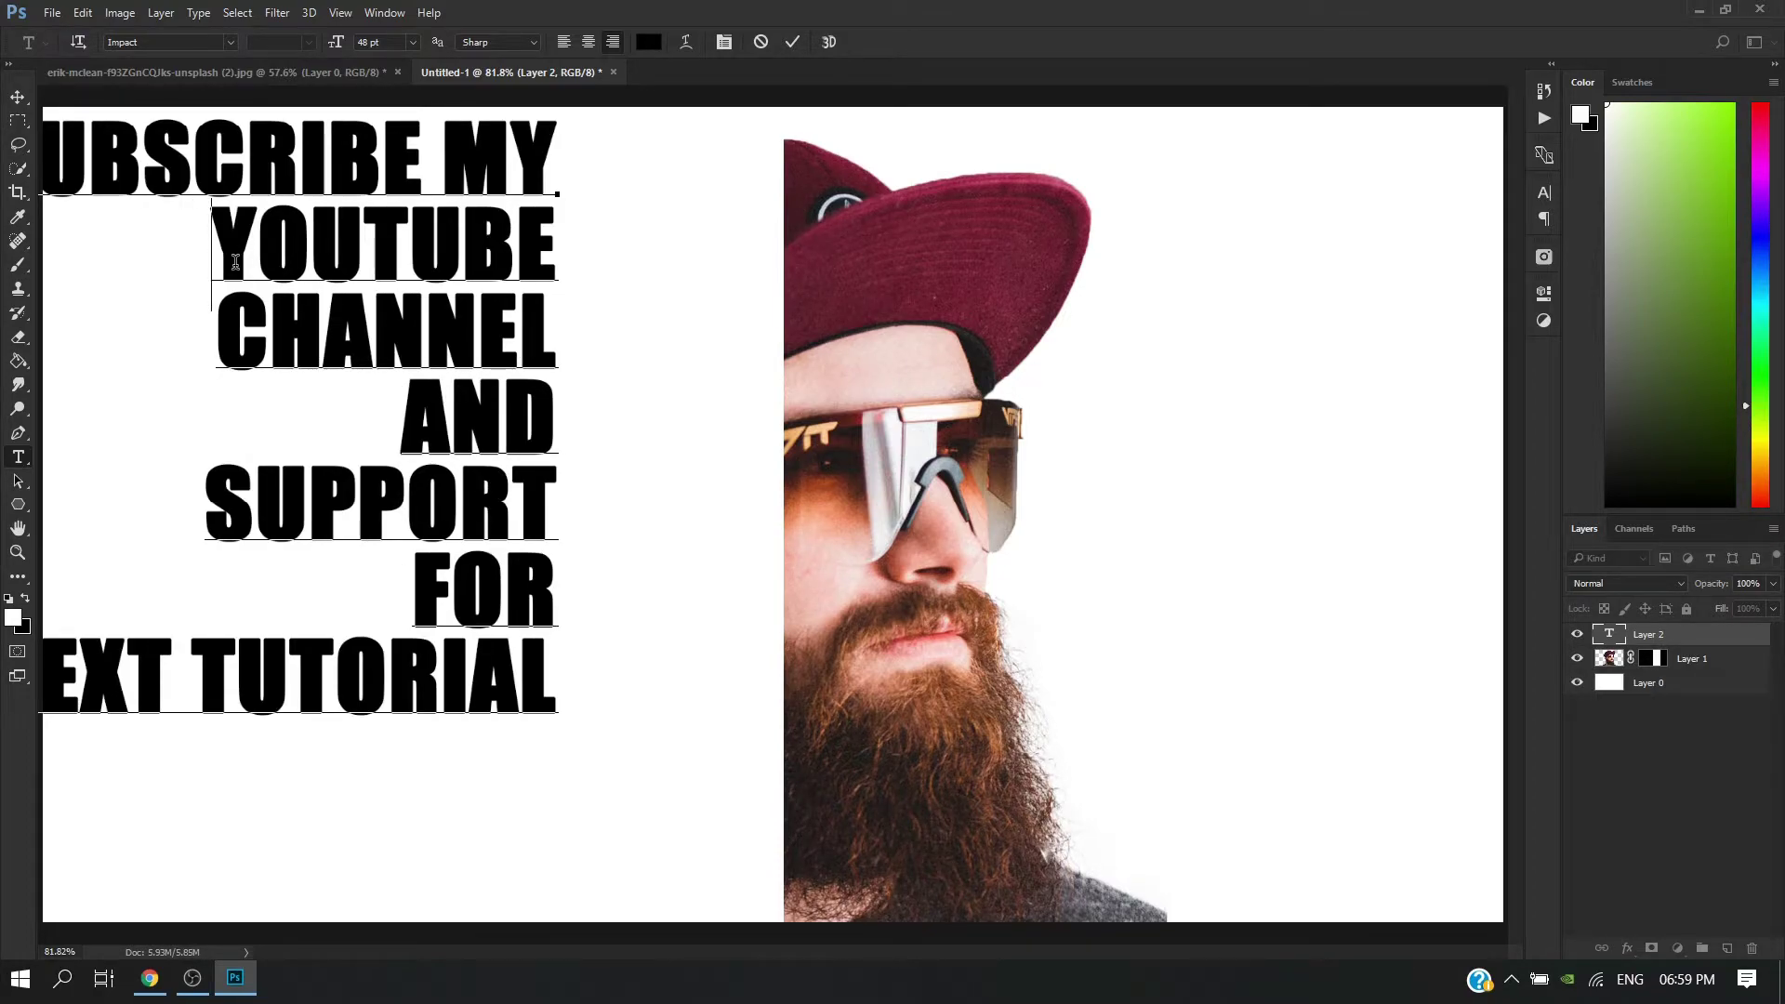
# Step: Join YOUTUBE with CHANNEL and AND with SUPPORT, putting each pair on one line
pyautogui.hotkey('ctrl', '0')
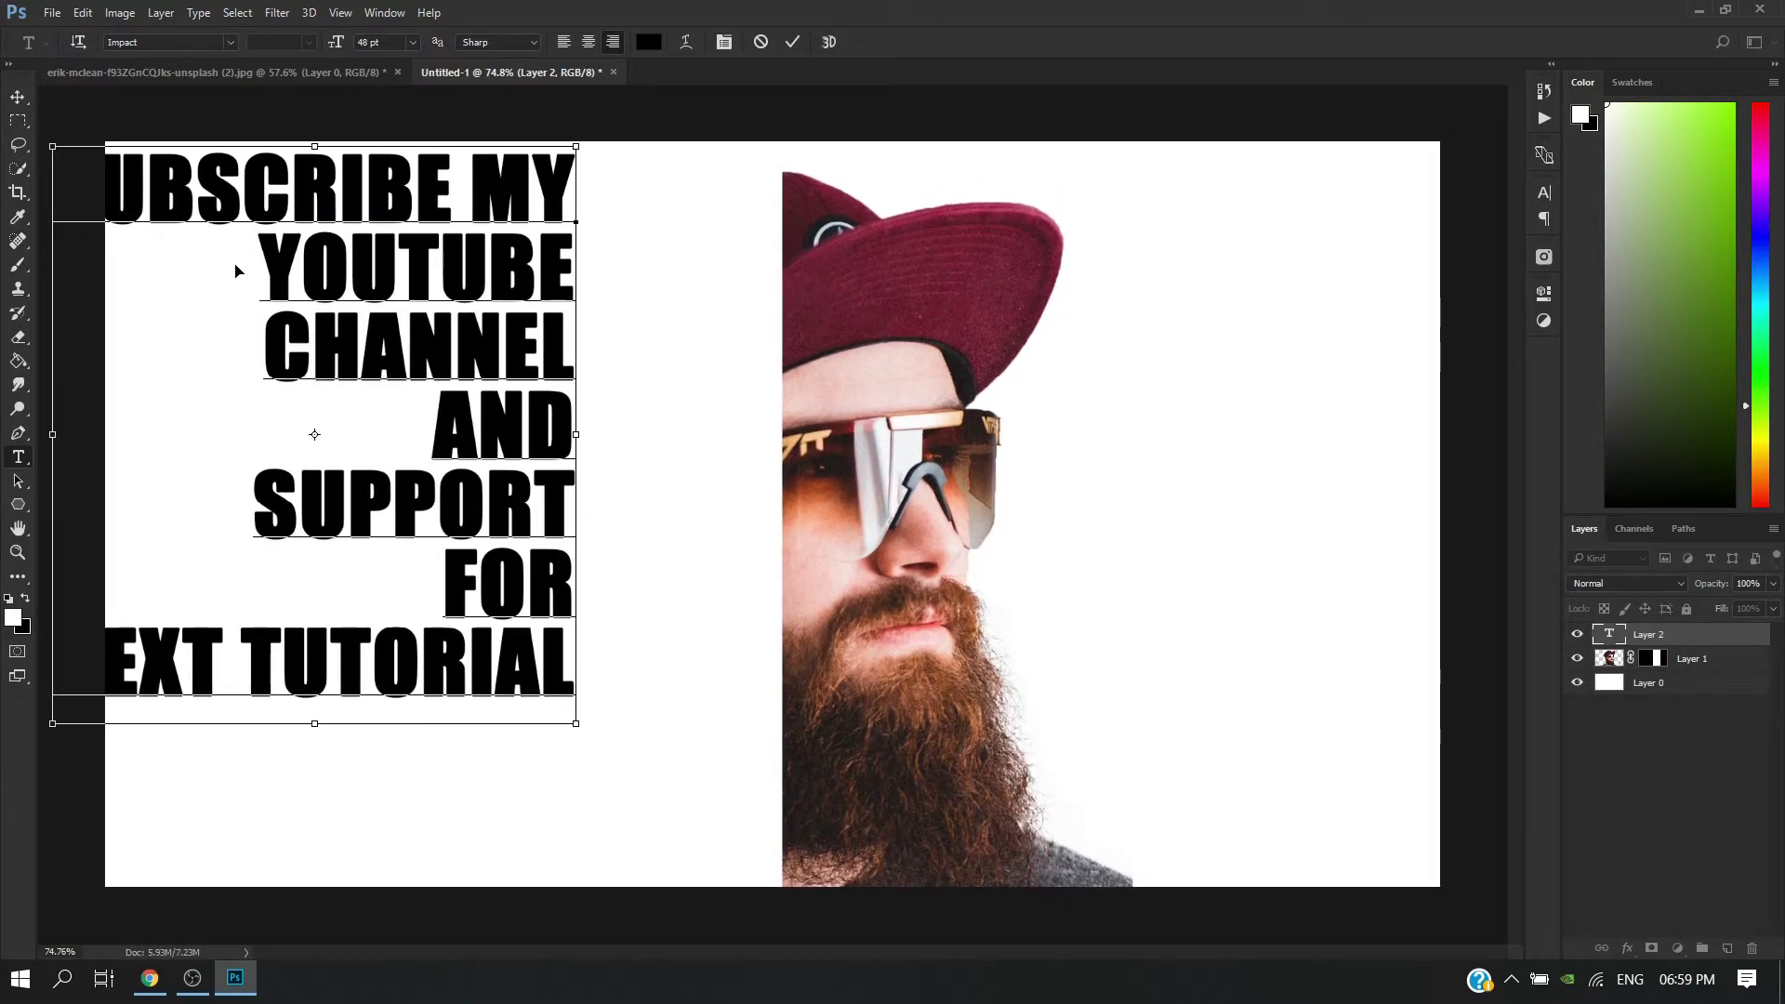
pyautogui.press('Delete')
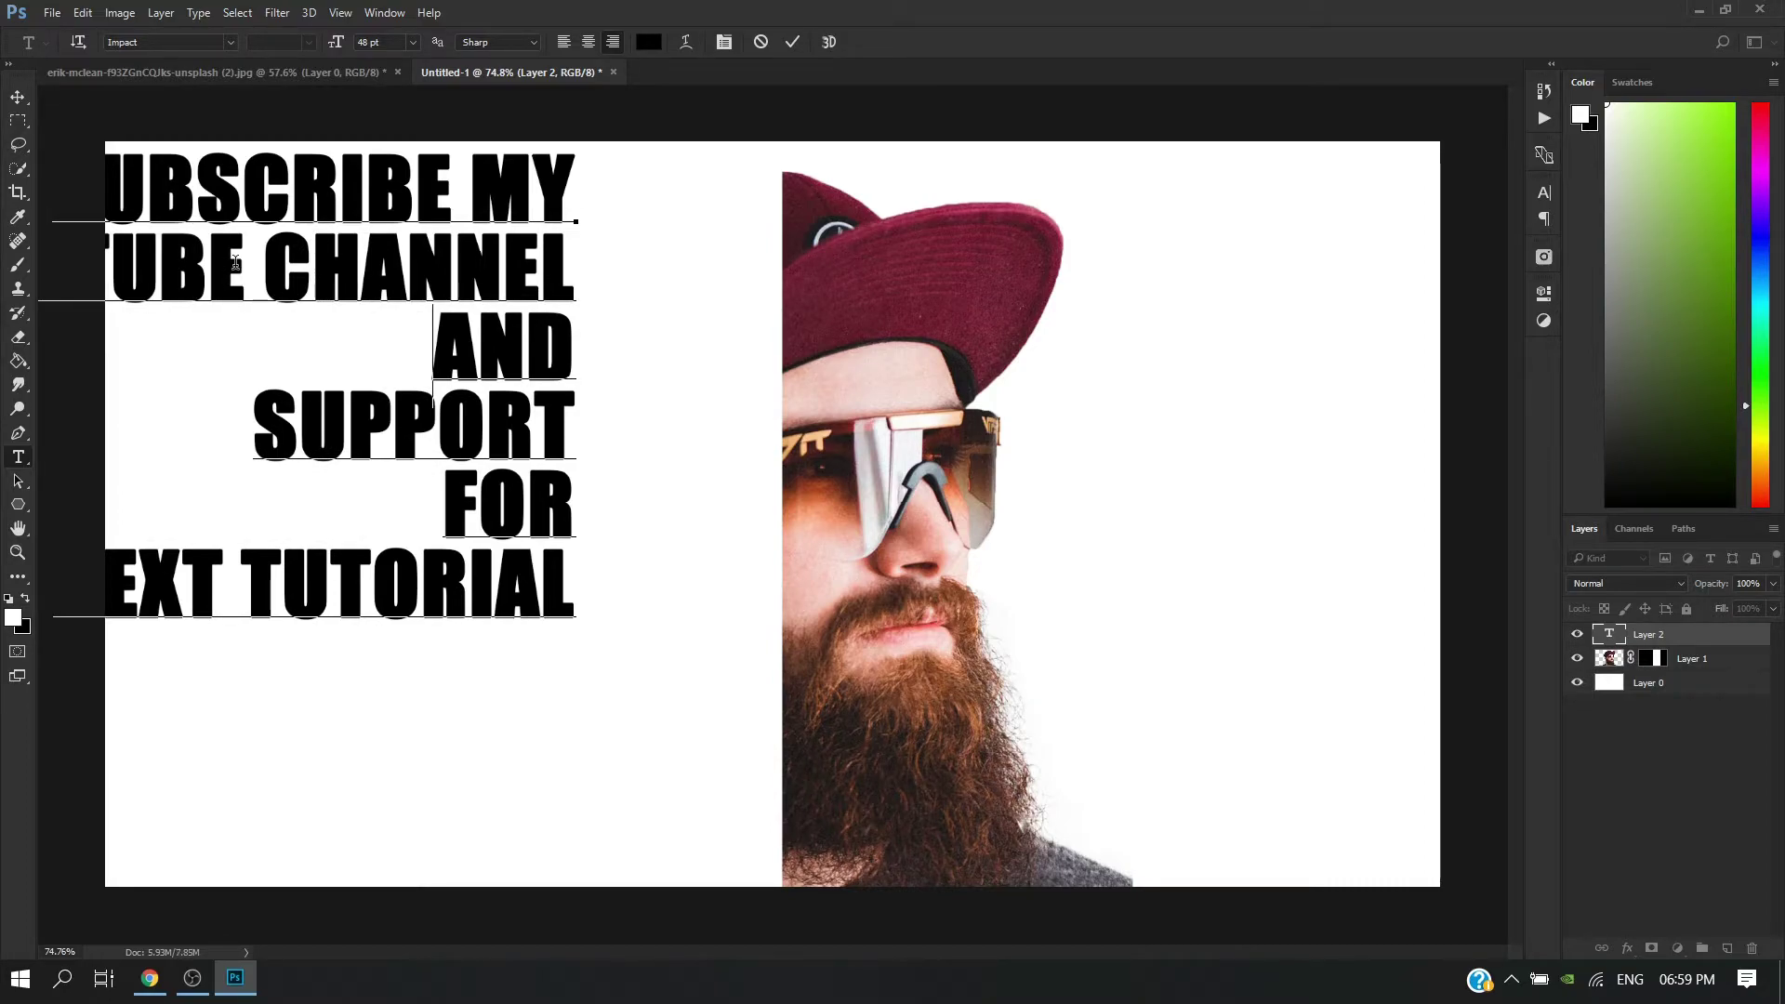
pyautogui.press('BackSpace')
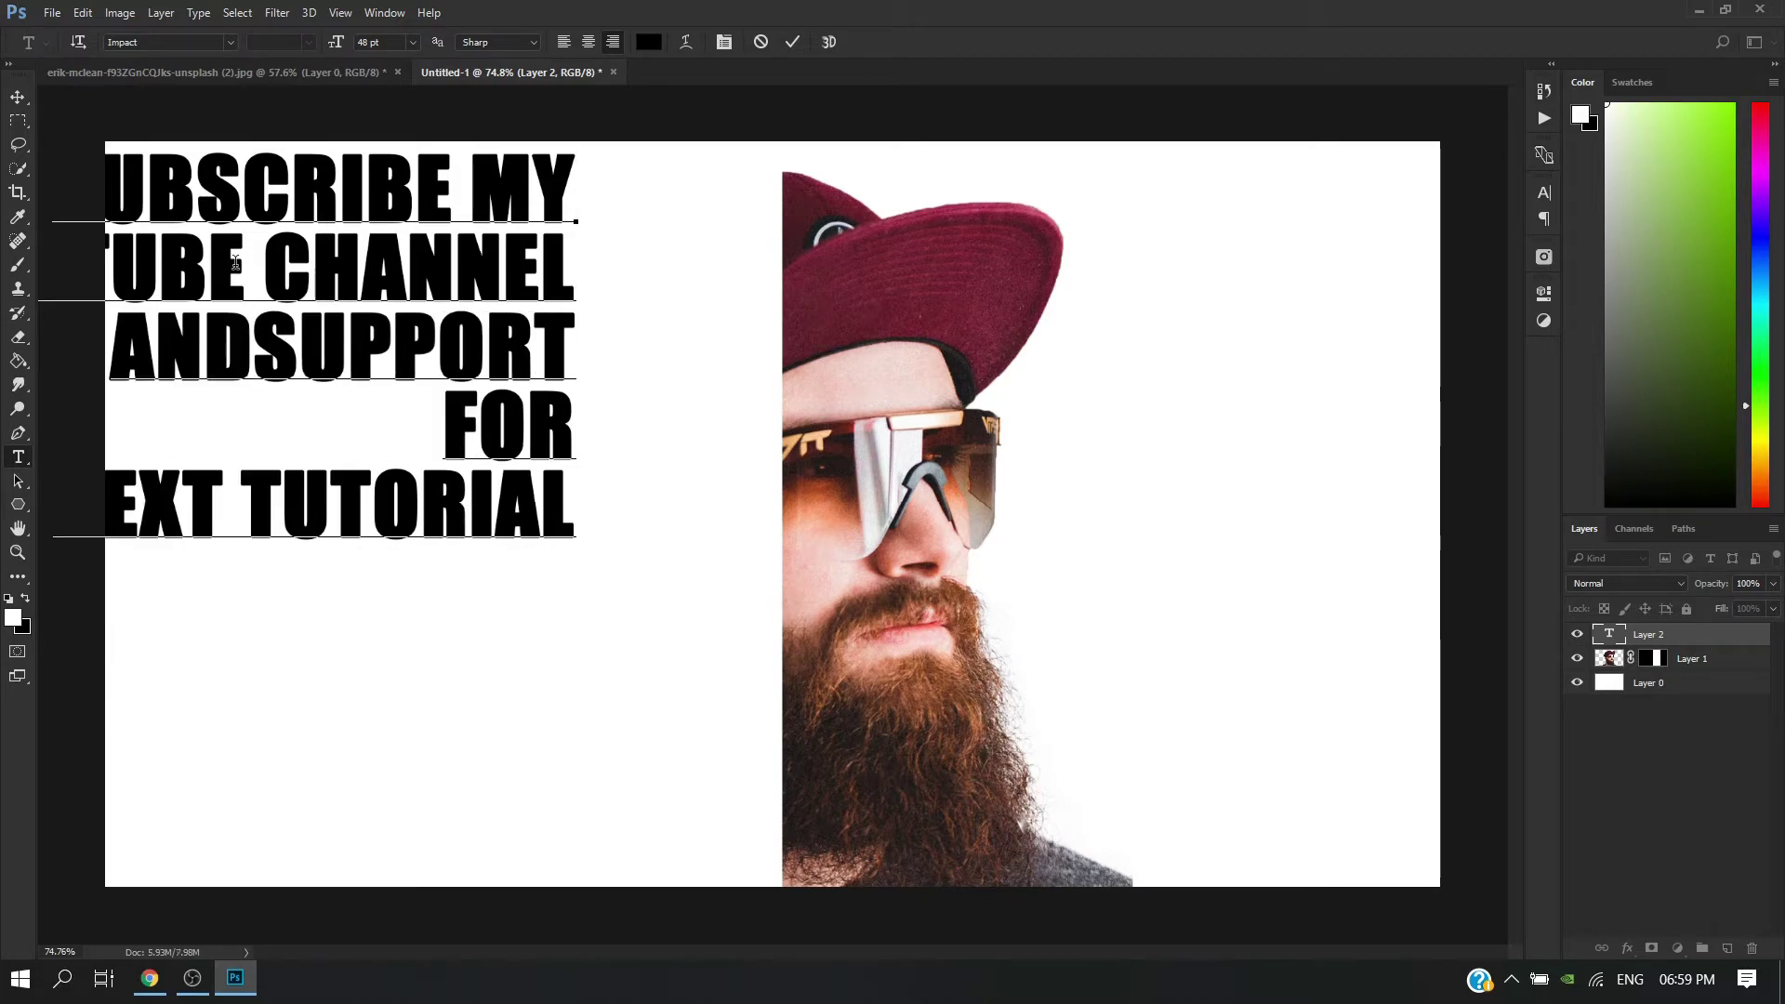
# Step: Rebreak the end of the text into the lines FOR NEXT and TUTORIAL
pyautogui.press('Down')
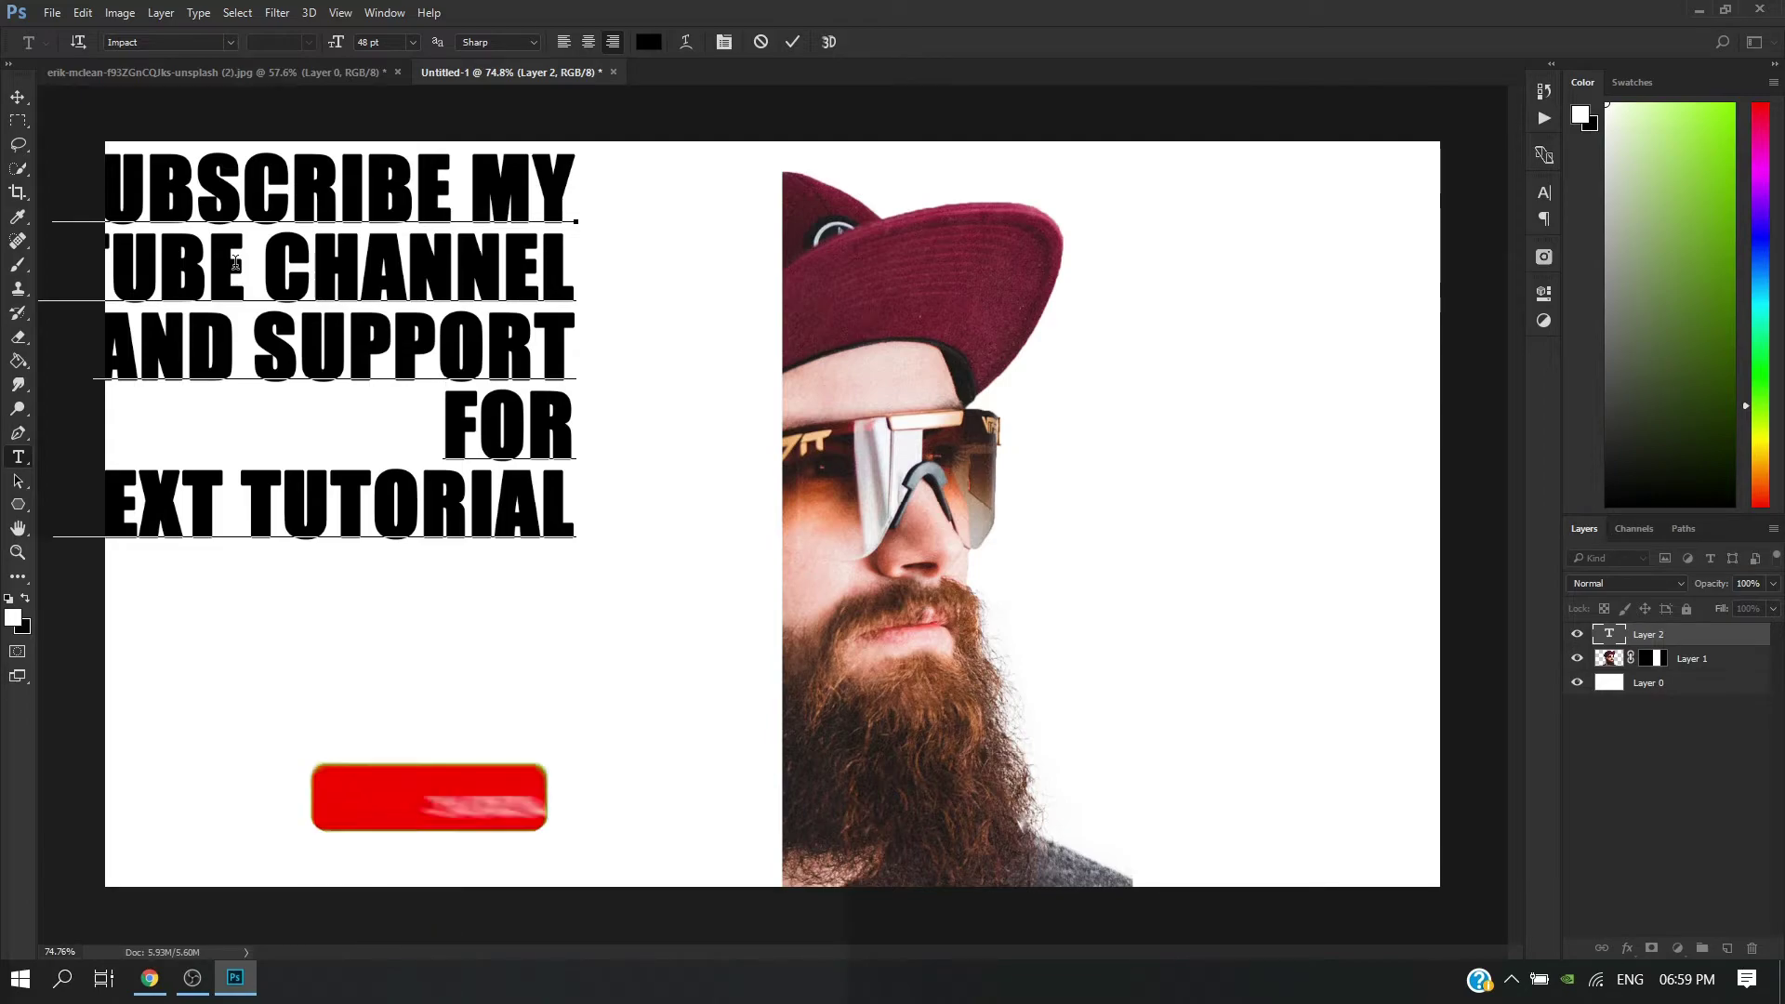
pyautogui.hotkey('ctrl', 'Right')
pyautogui.press('BackSpace')
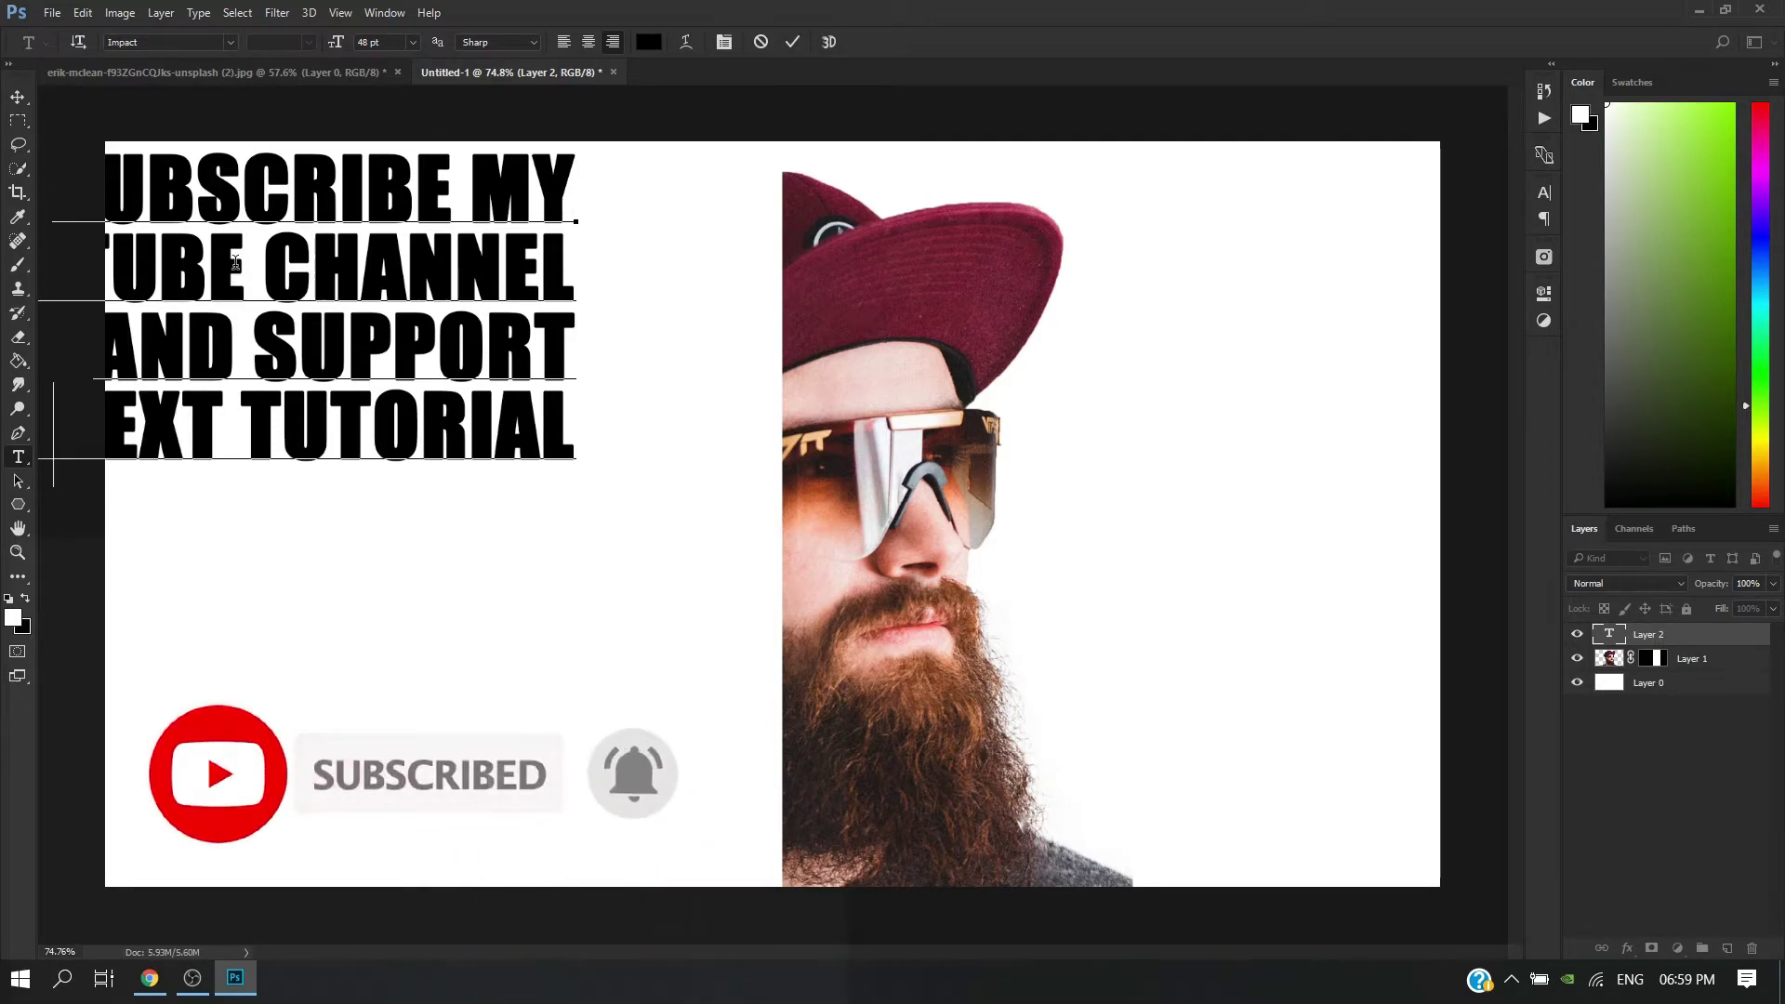
pyautogui.press('BackSpace')
pyautogui.press('Return')
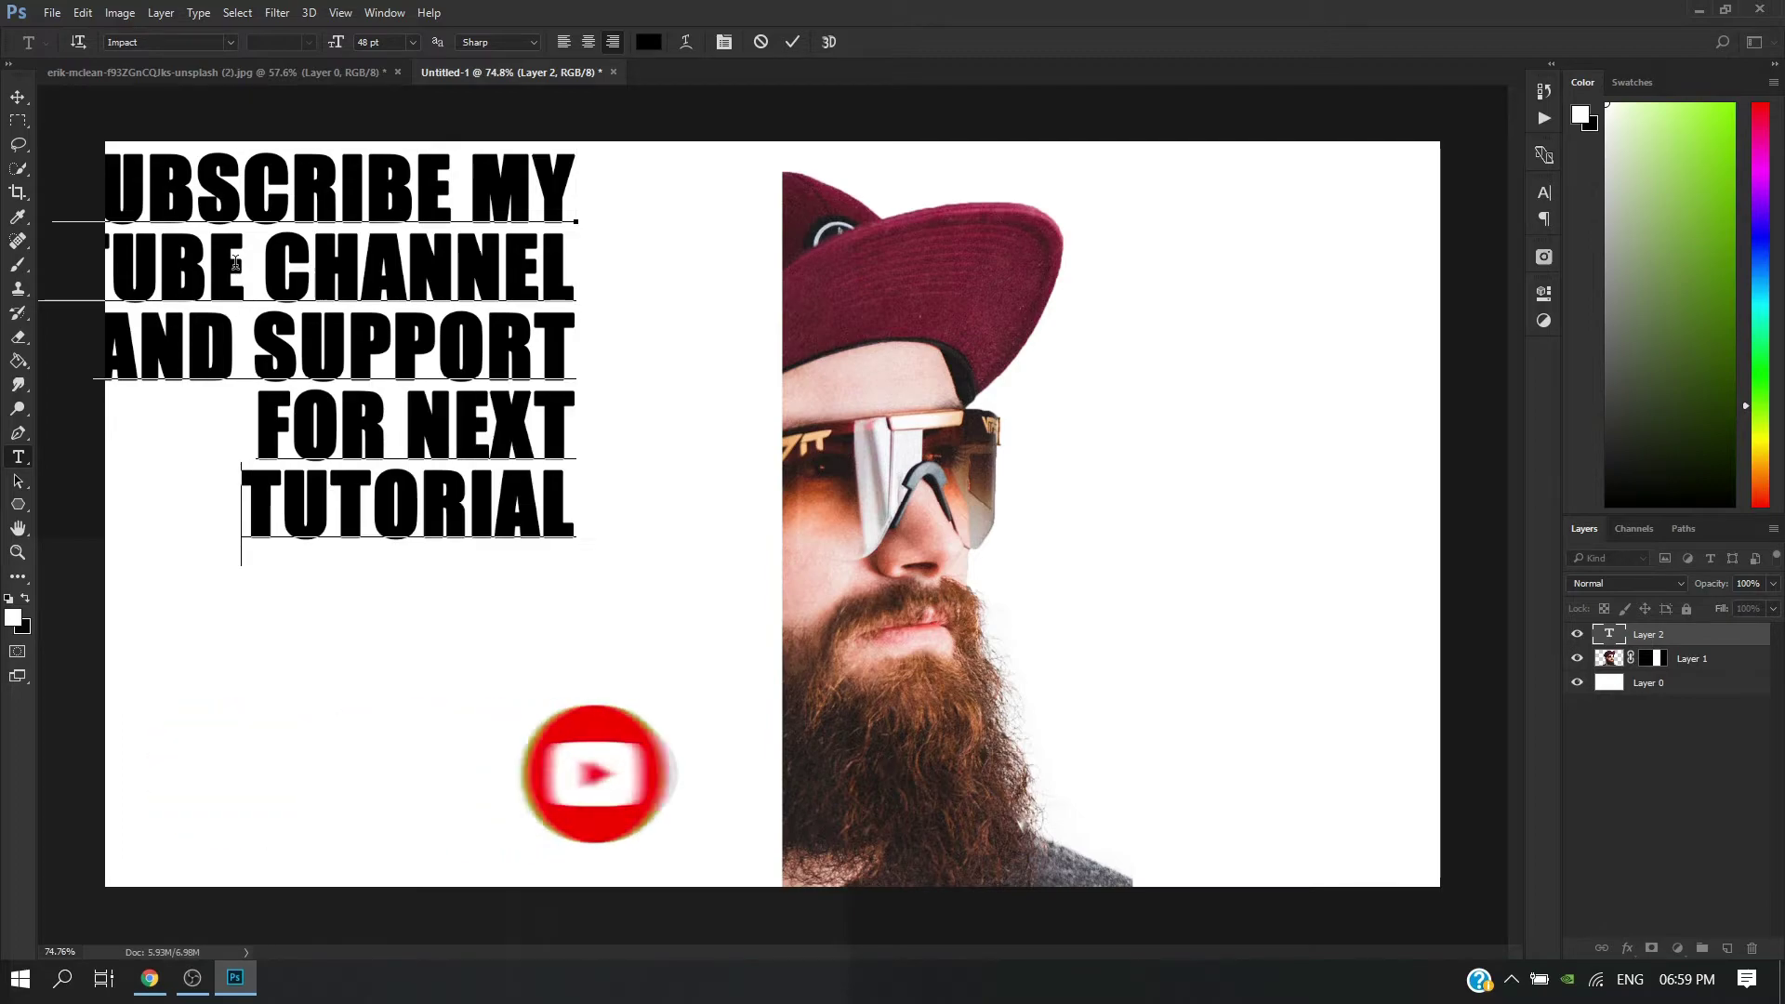
# Step: Split YOUTUBE and CHANNEL onto separate lines, keeping AND SUPPORT together on one line
pyautogui.press('Up')
pyautogui.press('Up')
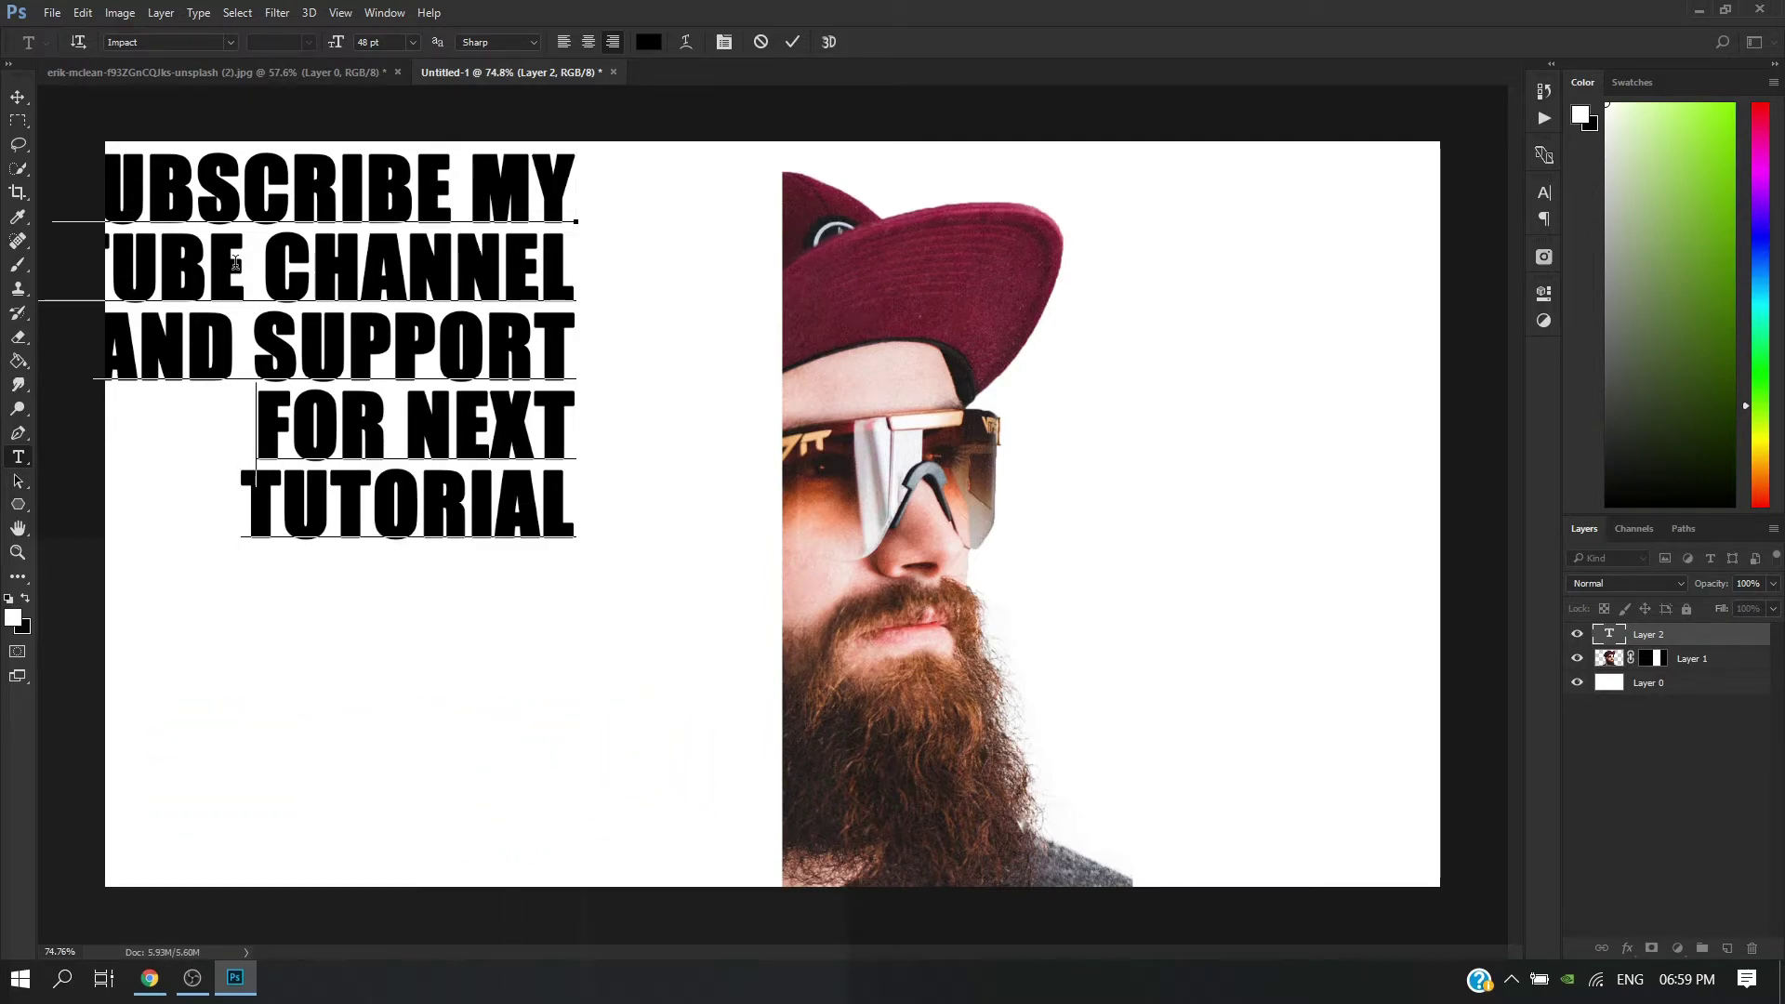
pyautogui.press('Delete')
pyautogui.press('Return')
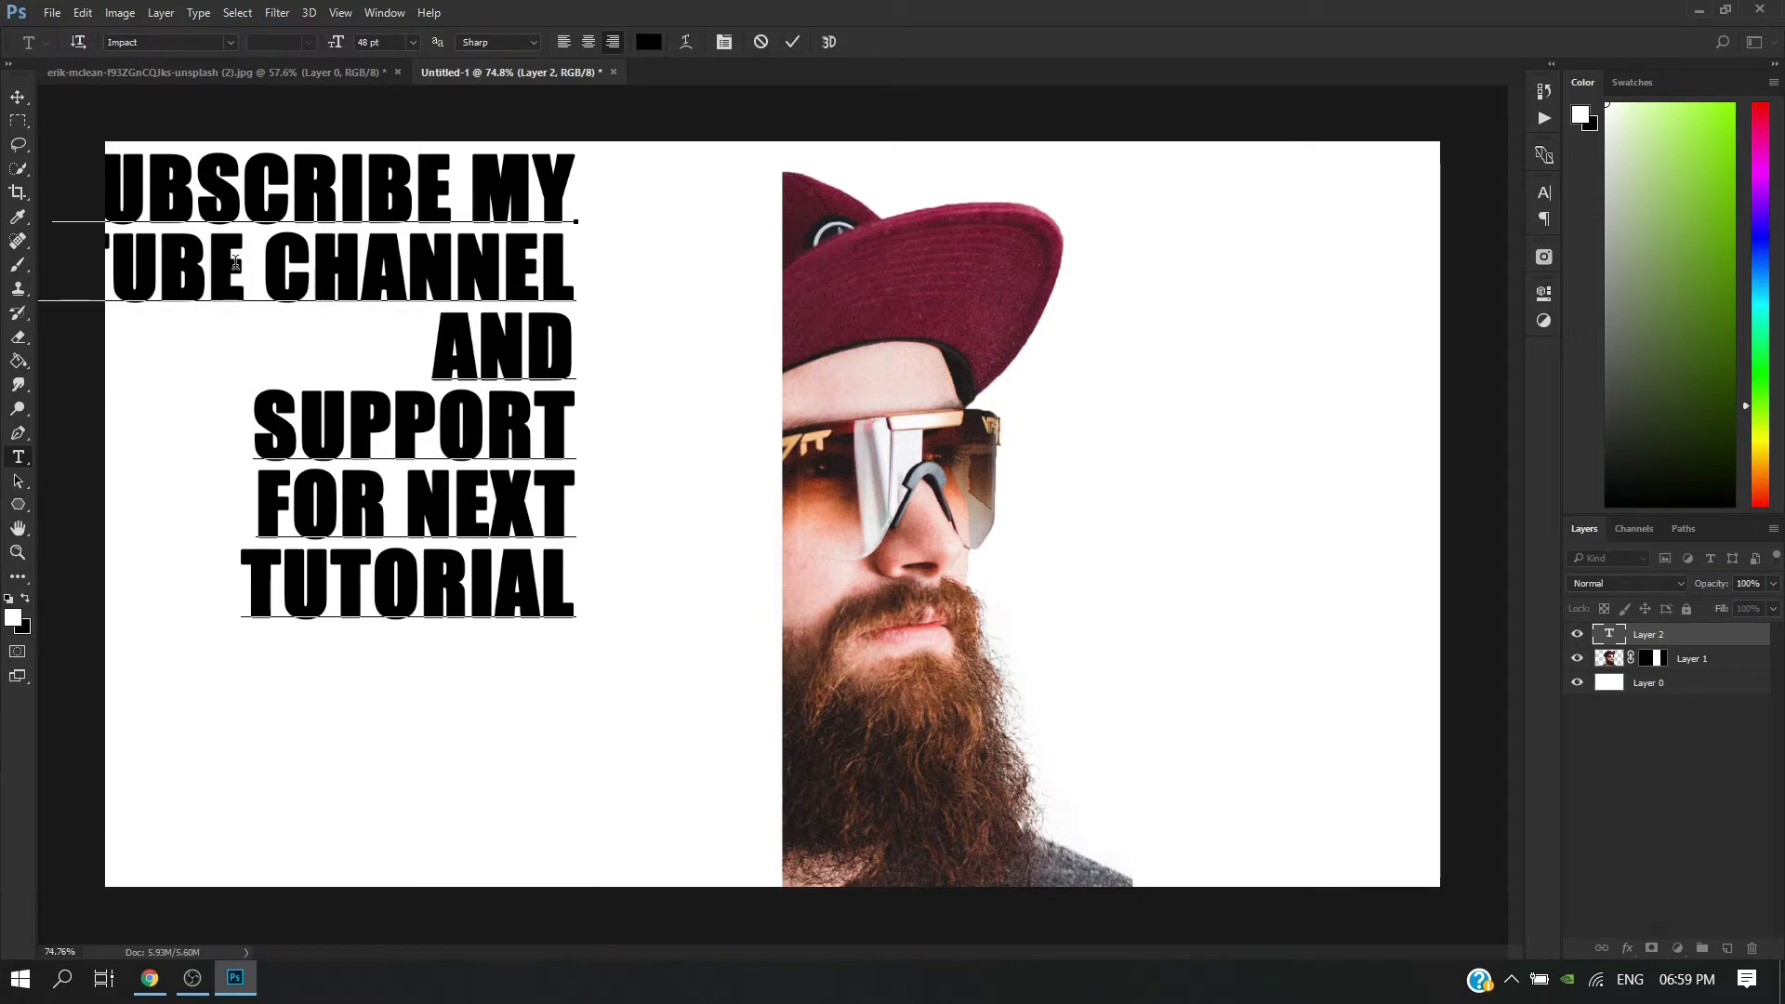
pyautogui.press('BackSpace')
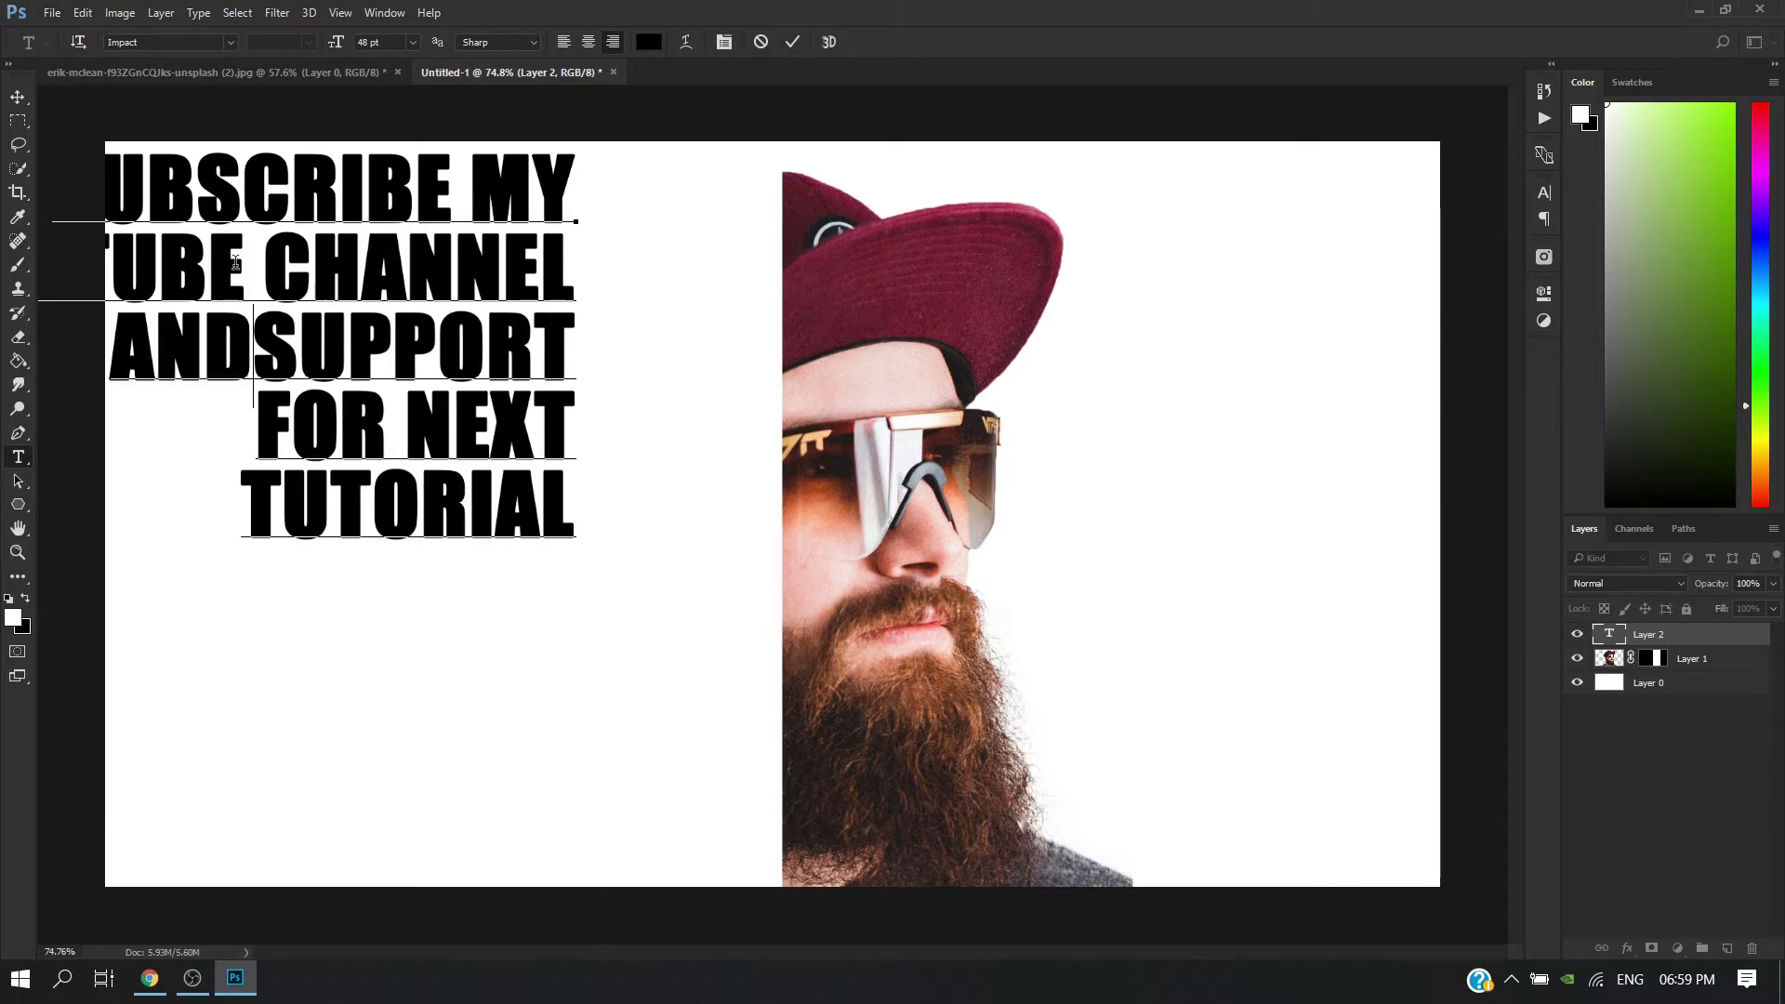
pyautogui.press('Delete')
pyautogui.press('Return')
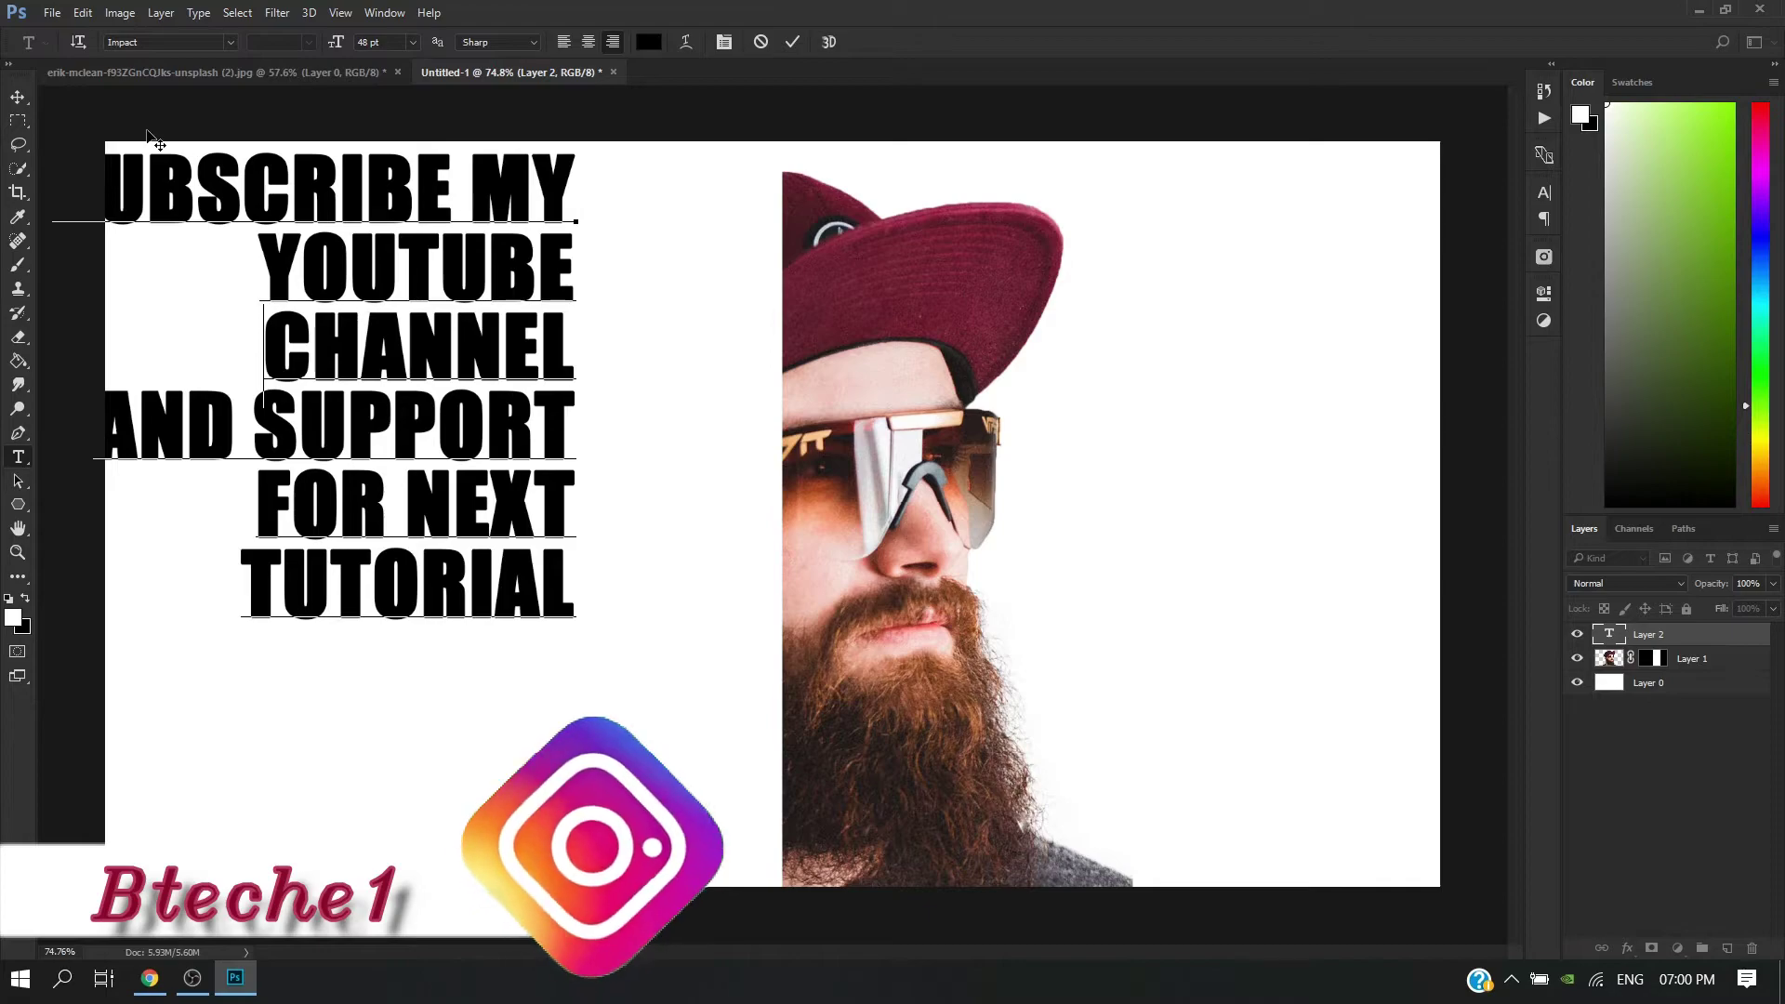
# Step: Move the text block against the face's cut edge and stretch it to about 125.4% width and 153.8% height
pyautogui.click(19, 97)
pyautogui.moveTo(333, 186); pyautogui.dragTo(506, 227)
pyautogui.hotkey('ctrl', 't')
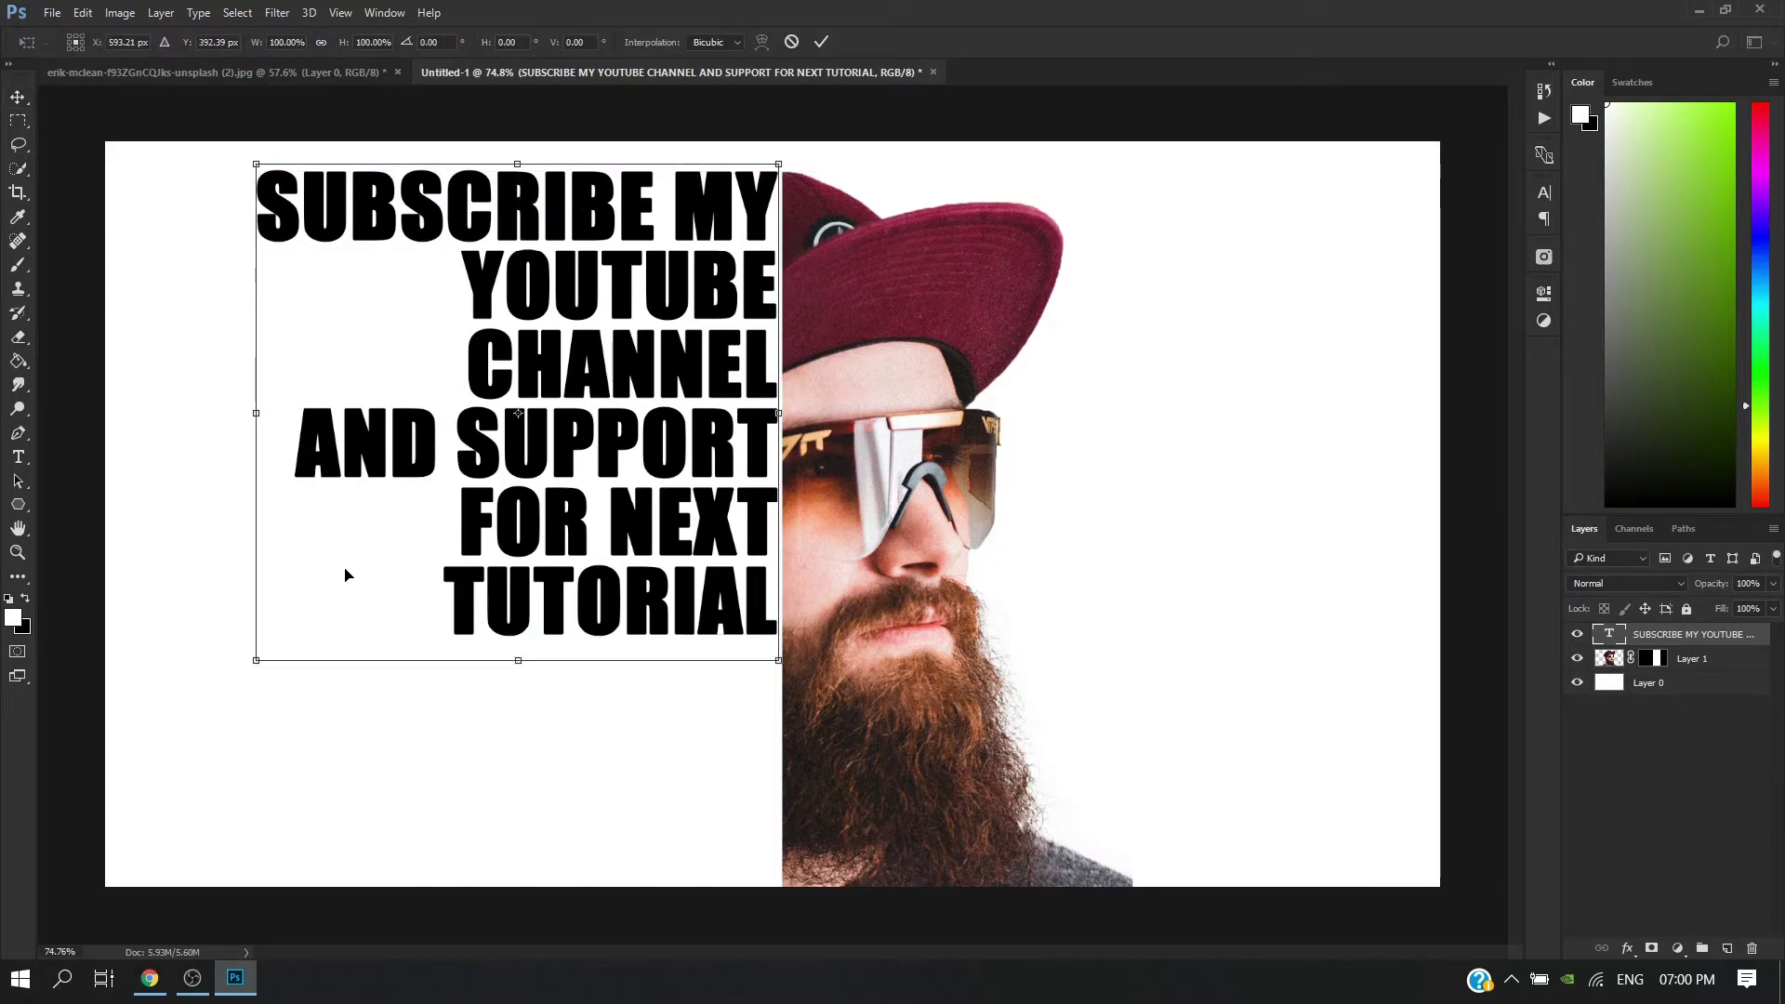
pyautogui.moveTo(256, 660); pyautogui.dragTo(125, 927)
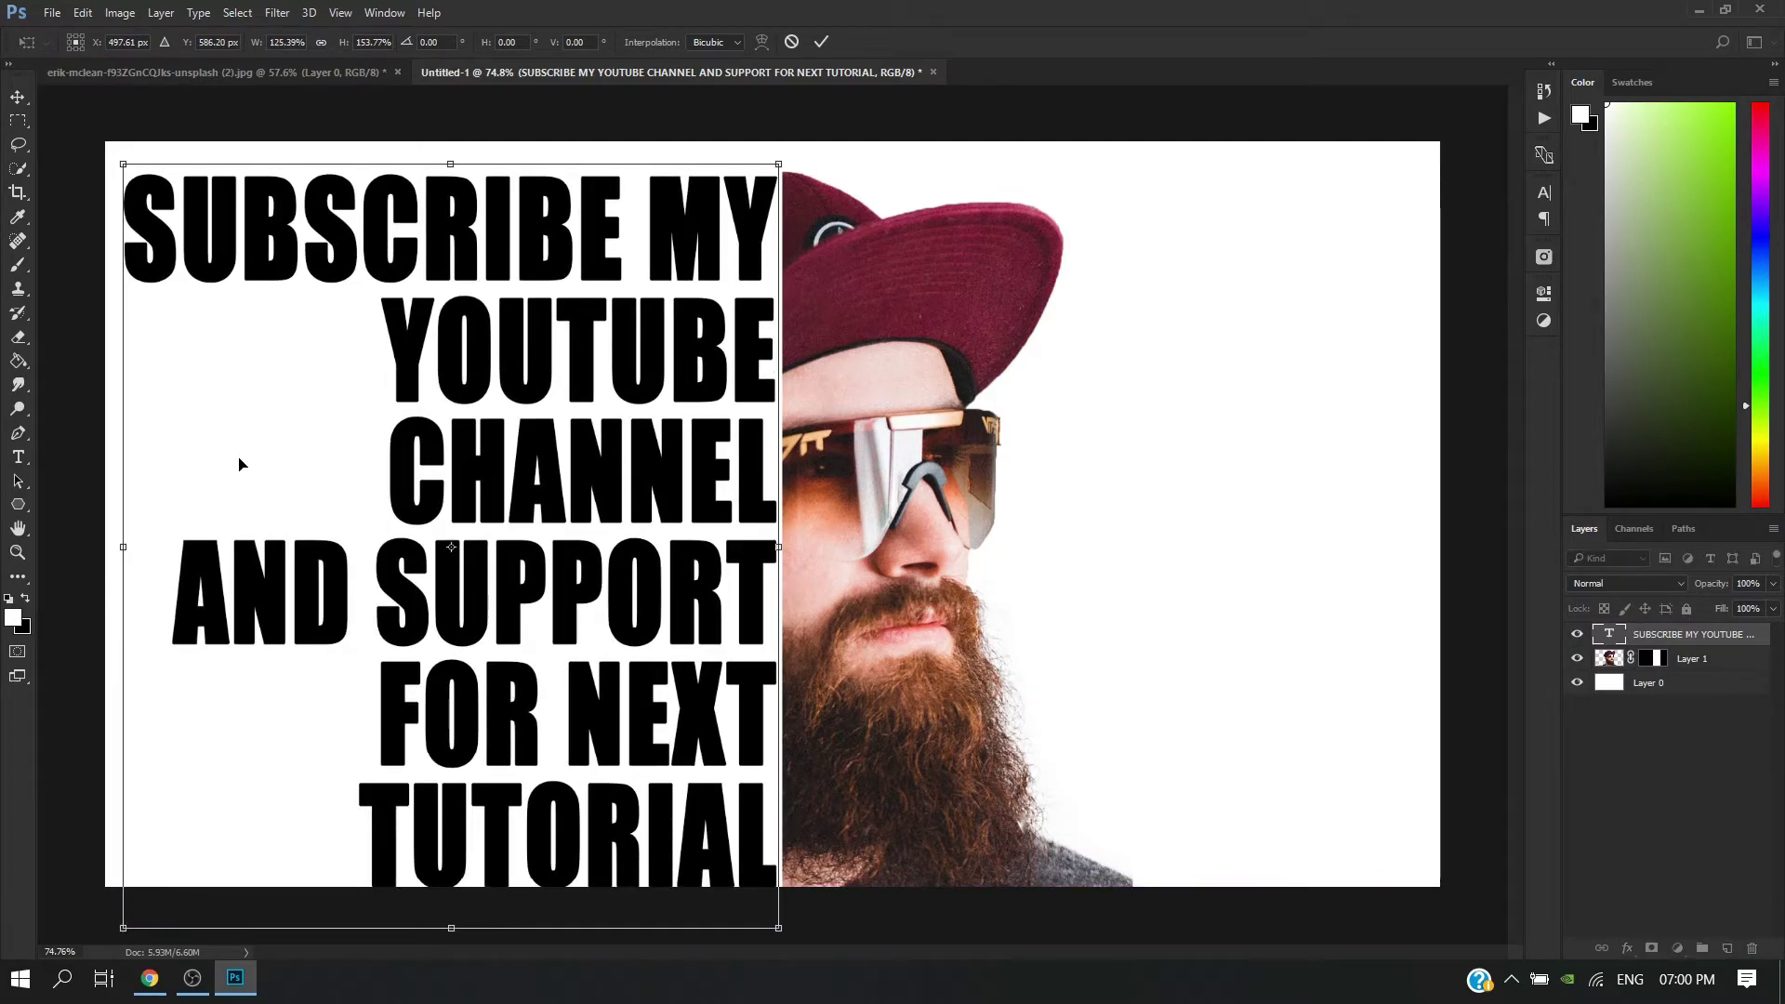
pyautogui.press('Return')
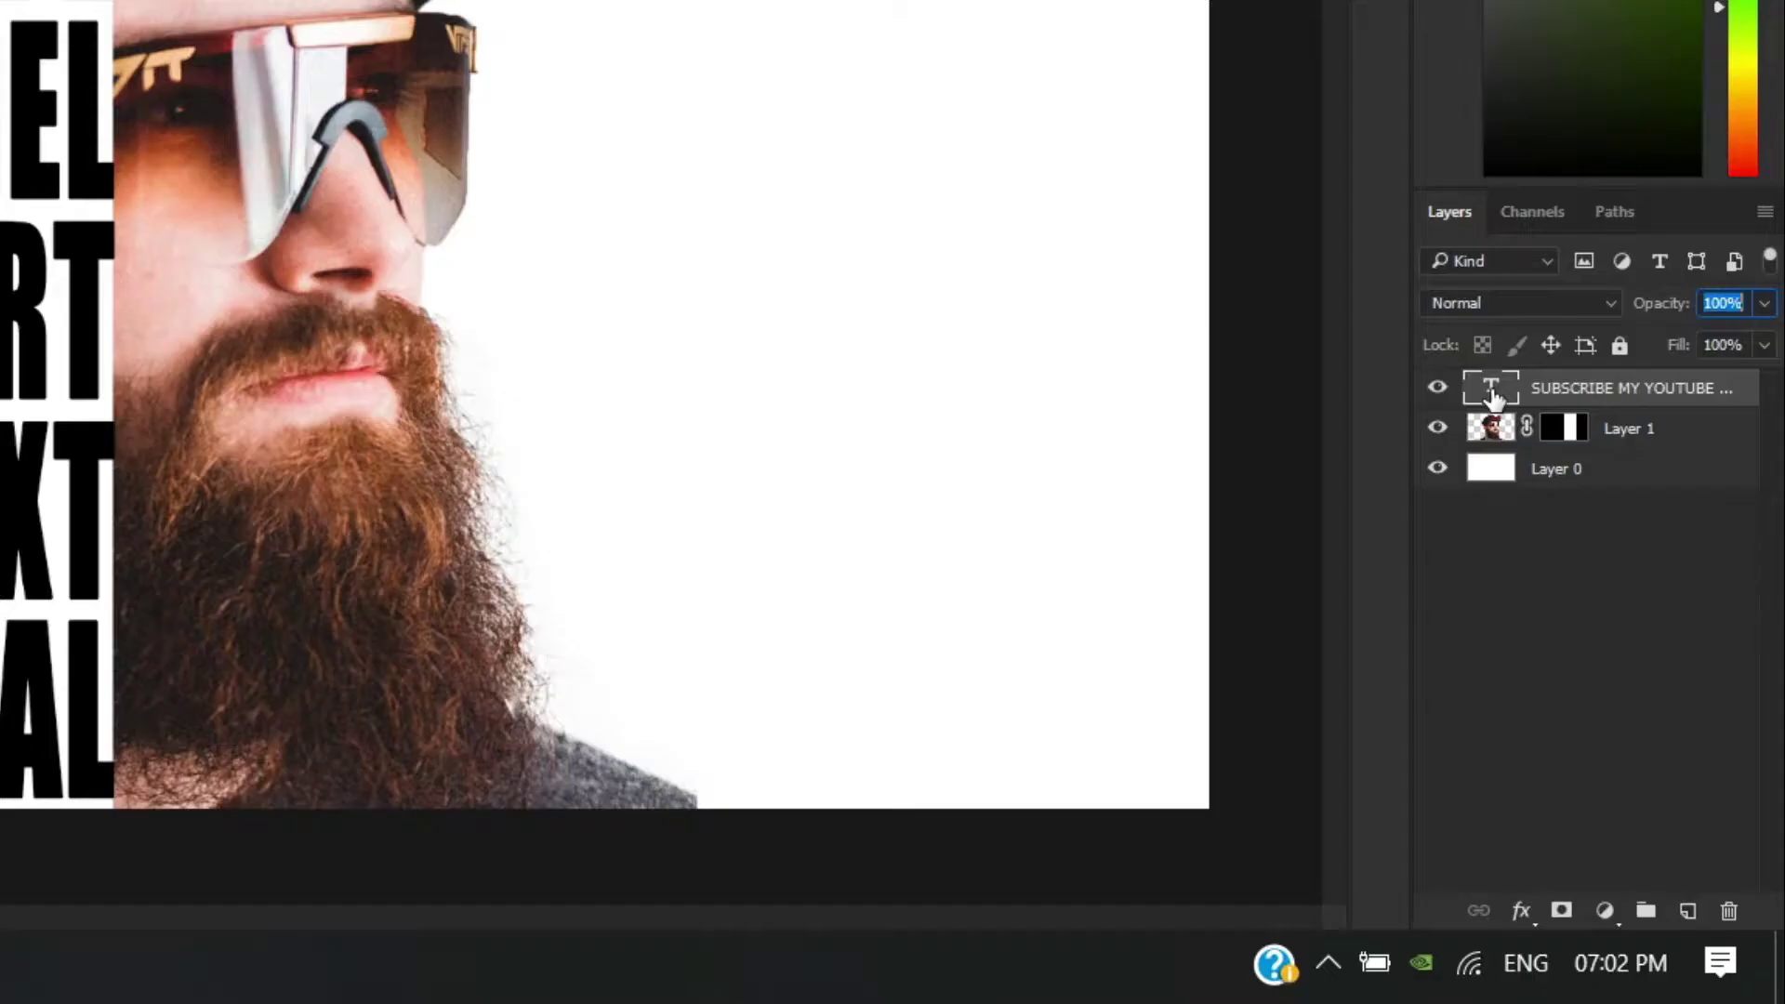
# Step: Open the type layer's list of commands for the SUBSCRIBE MY YOUTUBE text
pyautogui.rightClick(1609, 636)
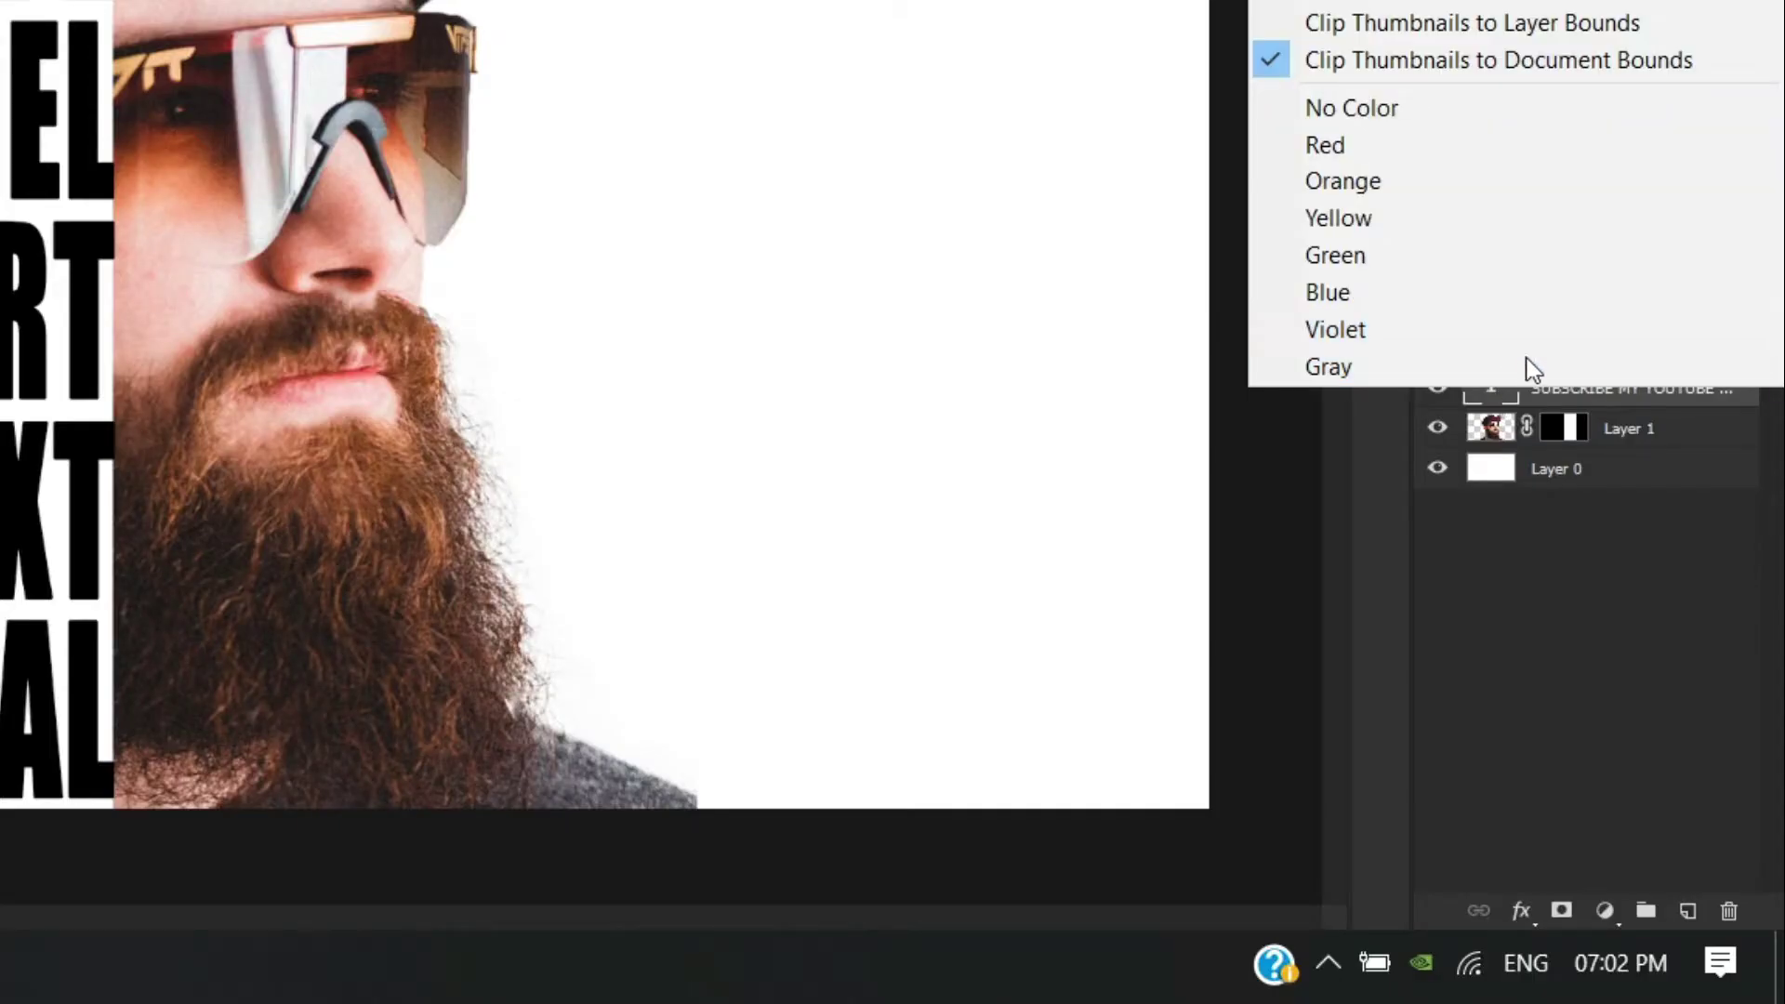
pyautogui.click(1571, 409)
pyautogui.rightClick(1575, 394)
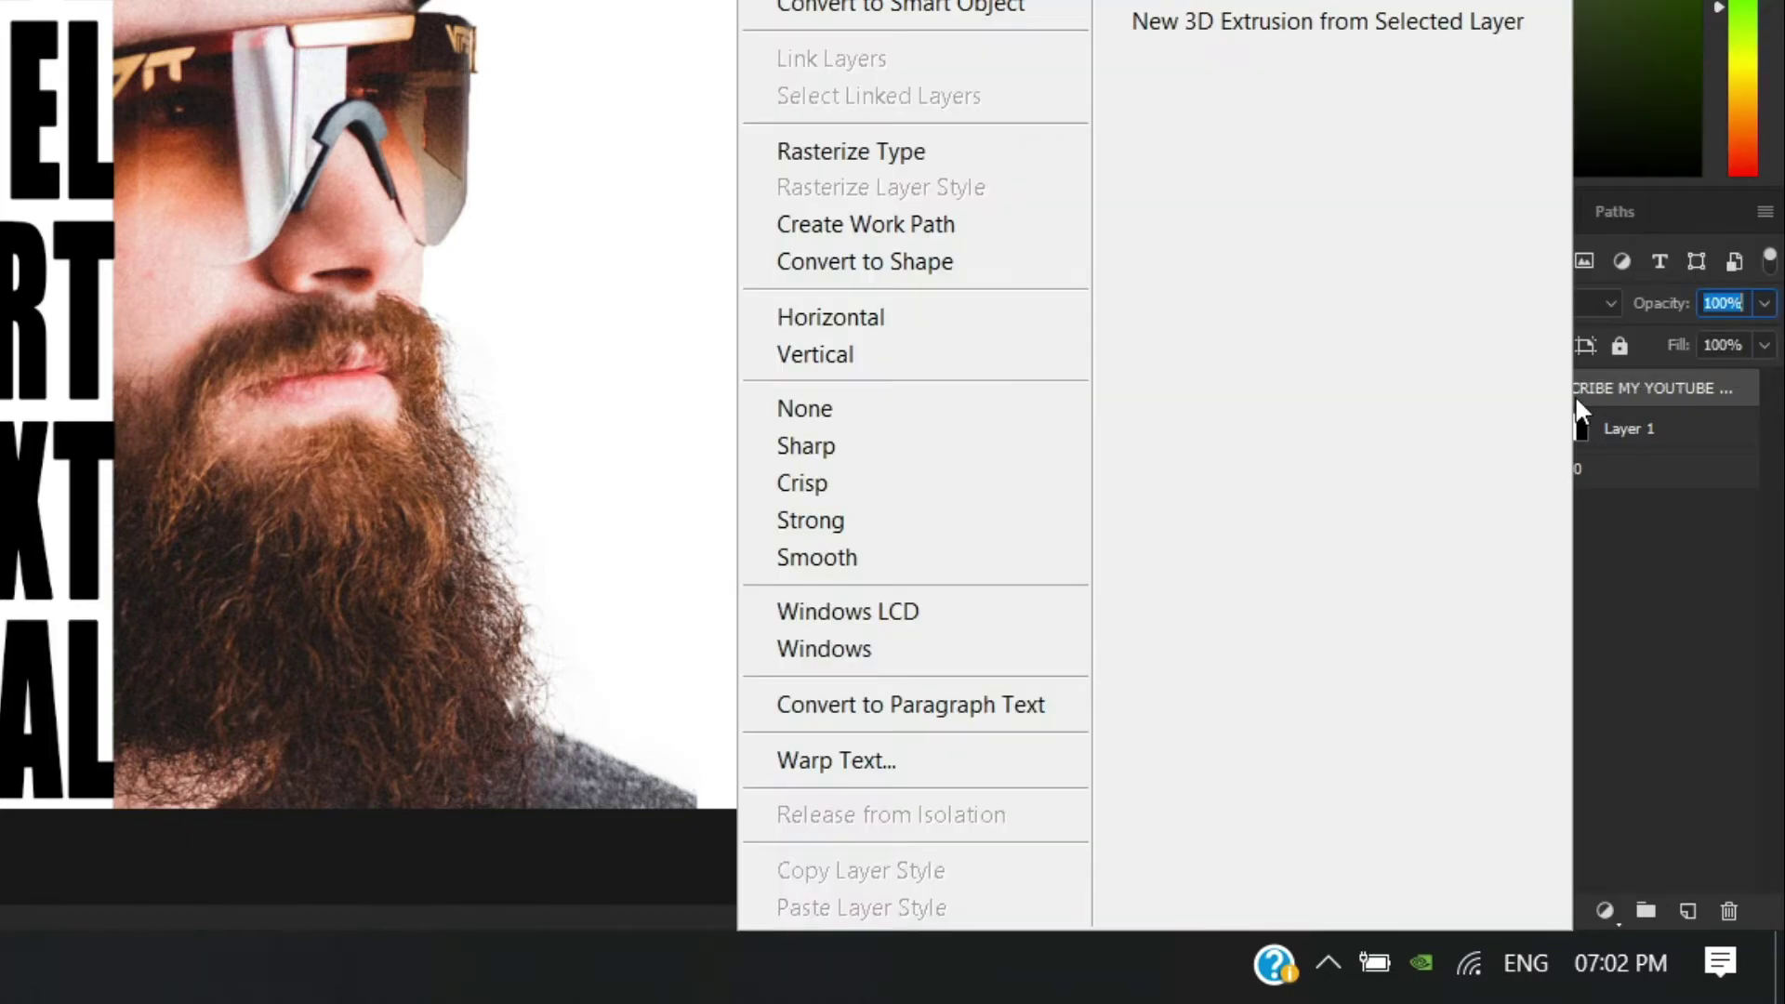